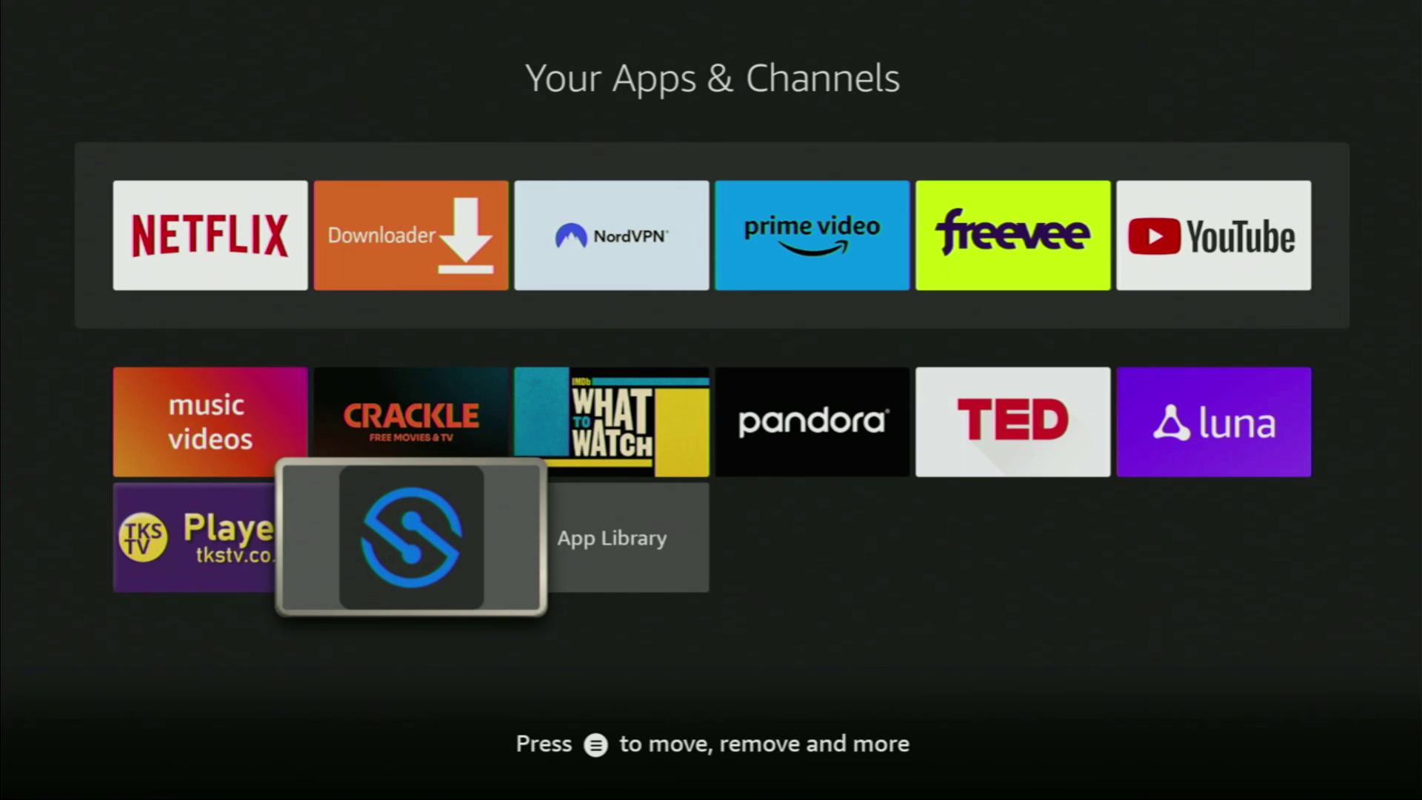
Step: Move focus onto the Downloader app in Your Apps & Channels
key(Up)
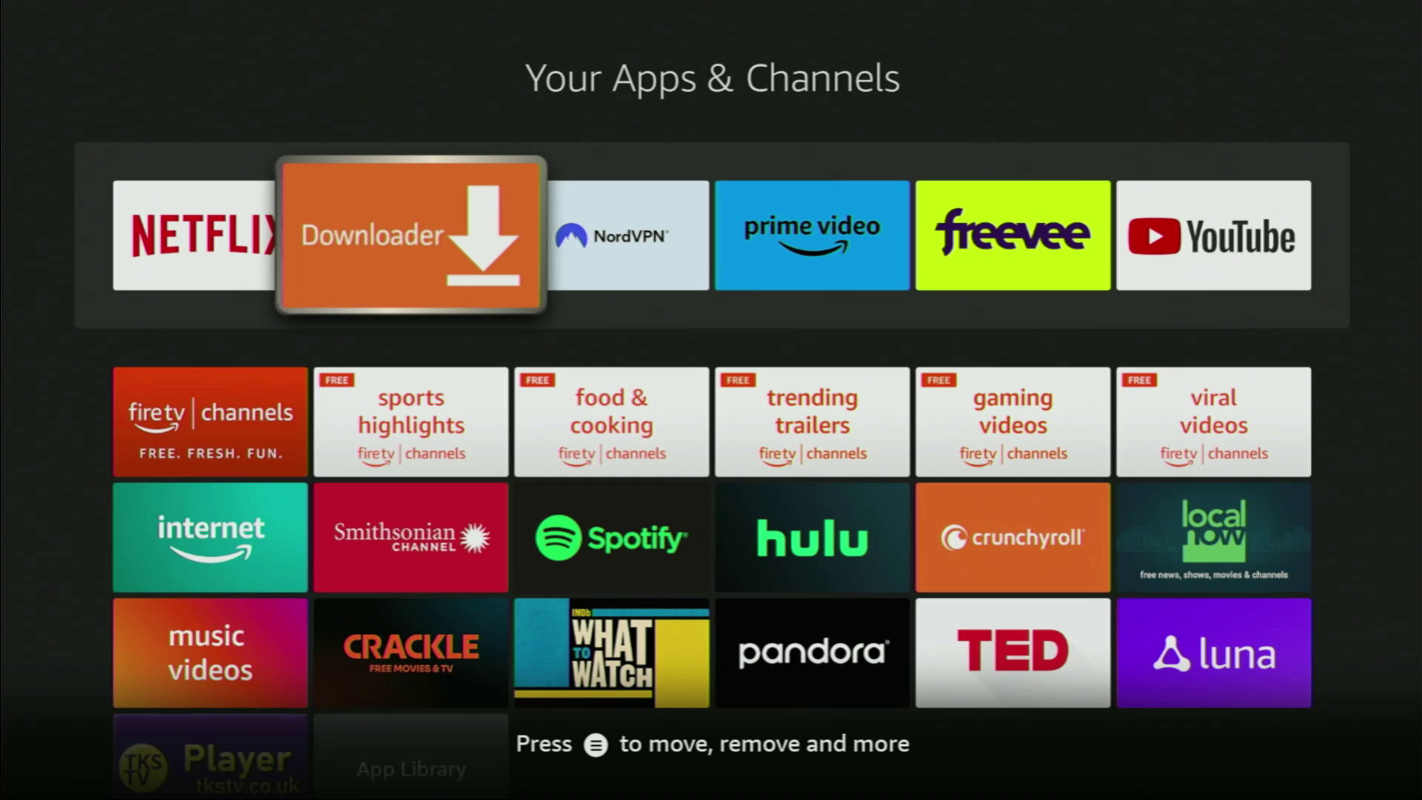
Step: Go home, open the Find page and bring up the search keyboard
key(Home)
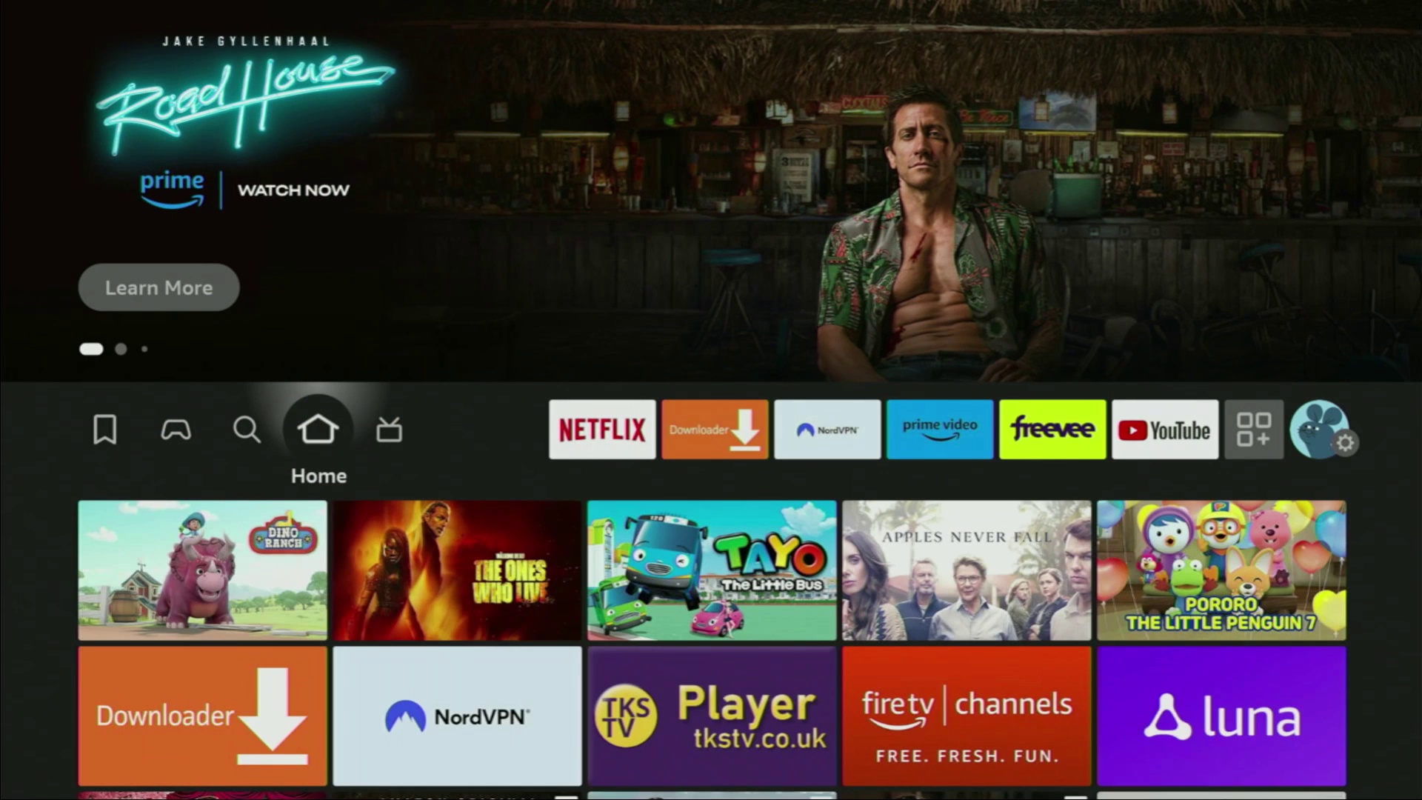
key(Left)
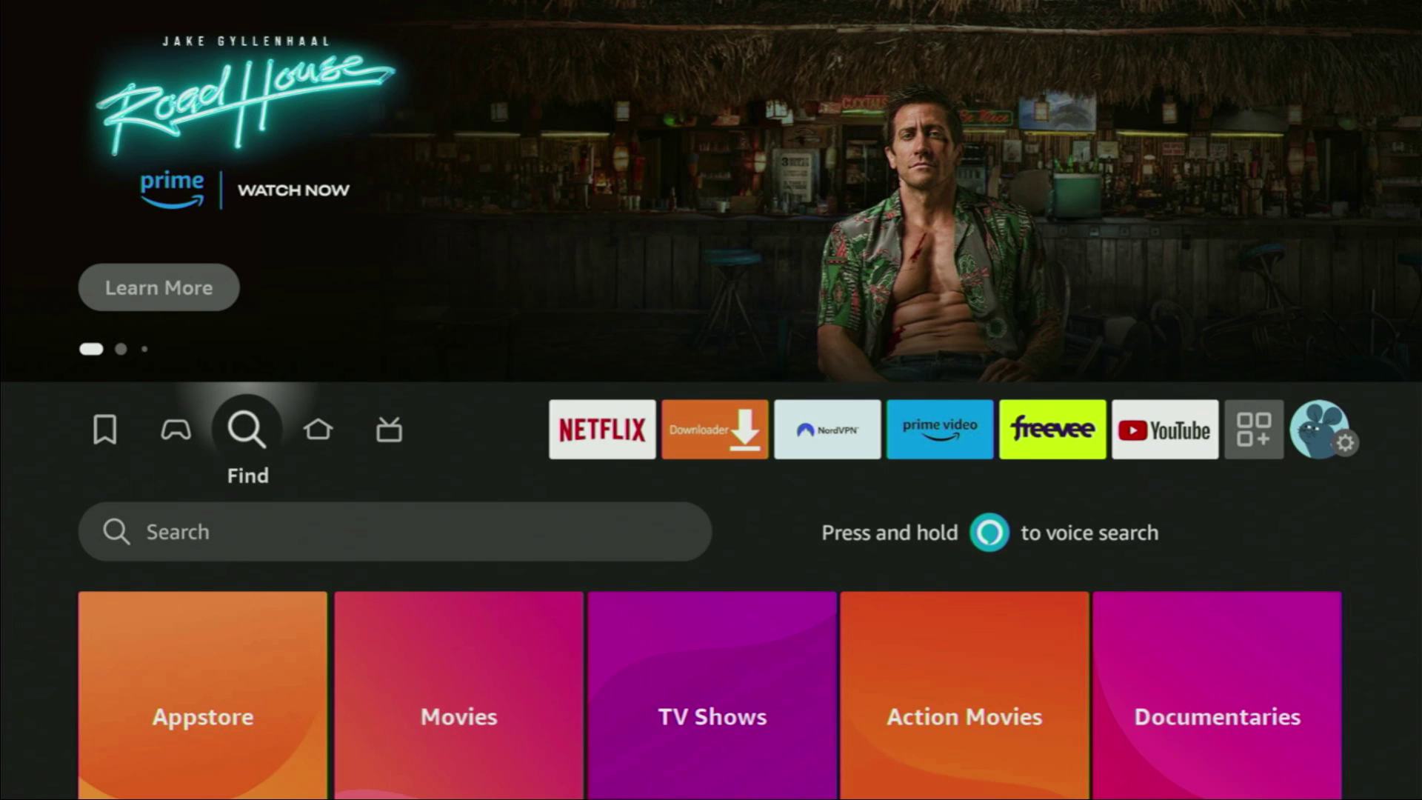
key(Down)
key(Return)
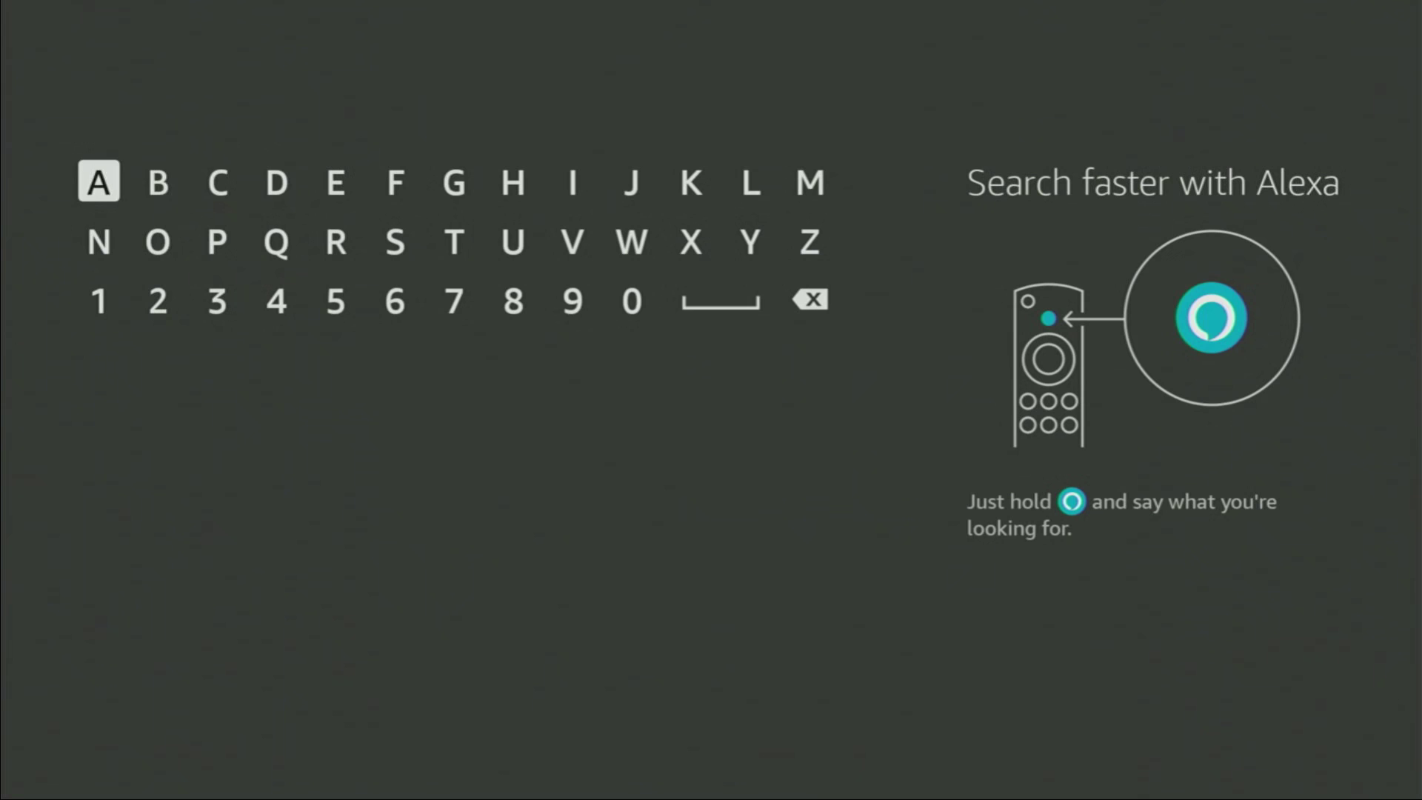
Step: Enter 'Do' and pick the Downloader suggestion to show its results
key(Right)
key(Right)
key(Right)
key(Return)
key(Down)
key(Left)
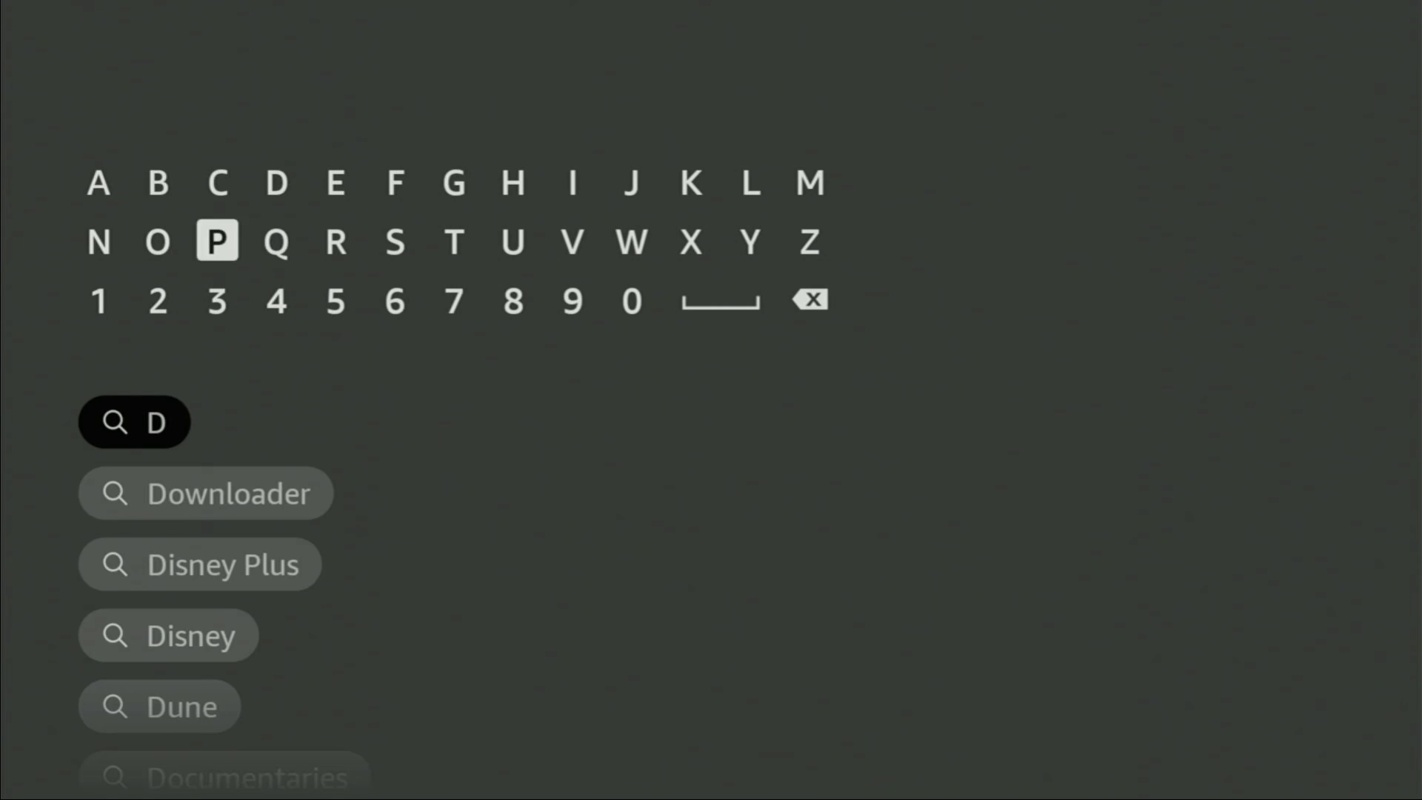
key(Left)
key(Return)
key(Down)
key(Down)
key(Down)
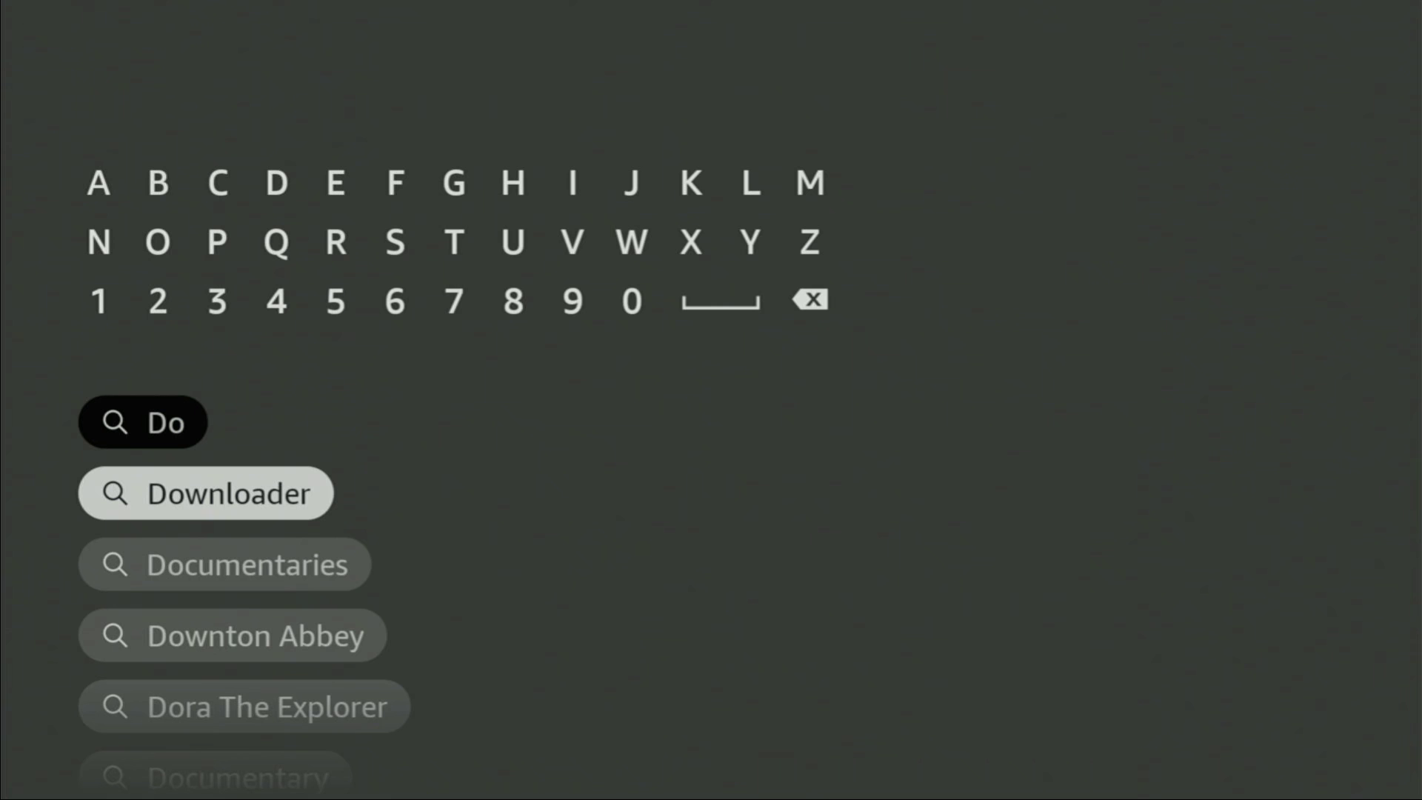
key(Return)
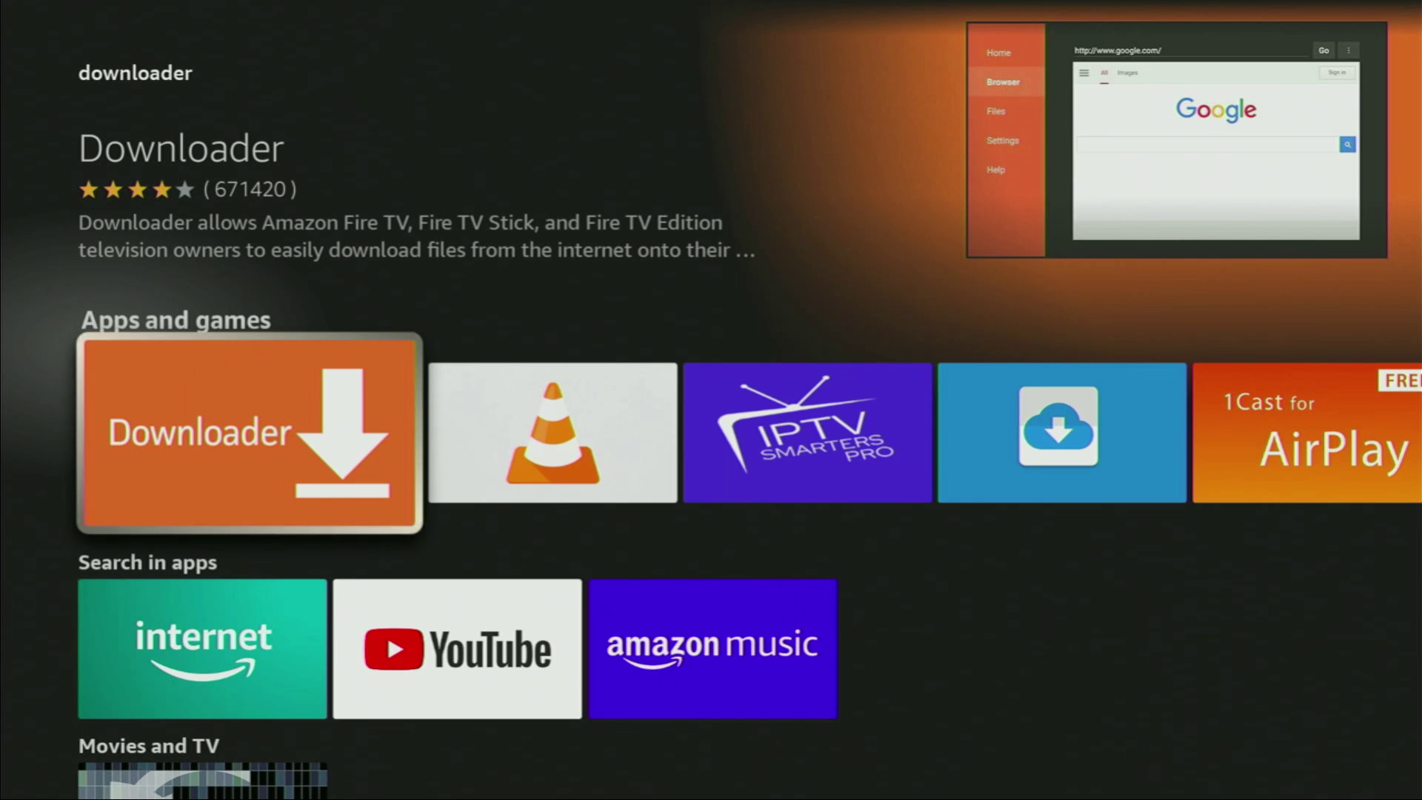
Step: Open My Fire TV from the Settings categories on the home screen
key(Home)
key(Right)
key(Right)
key(Right)
key(Right)
key(Right)
key(Right)
key(Right)
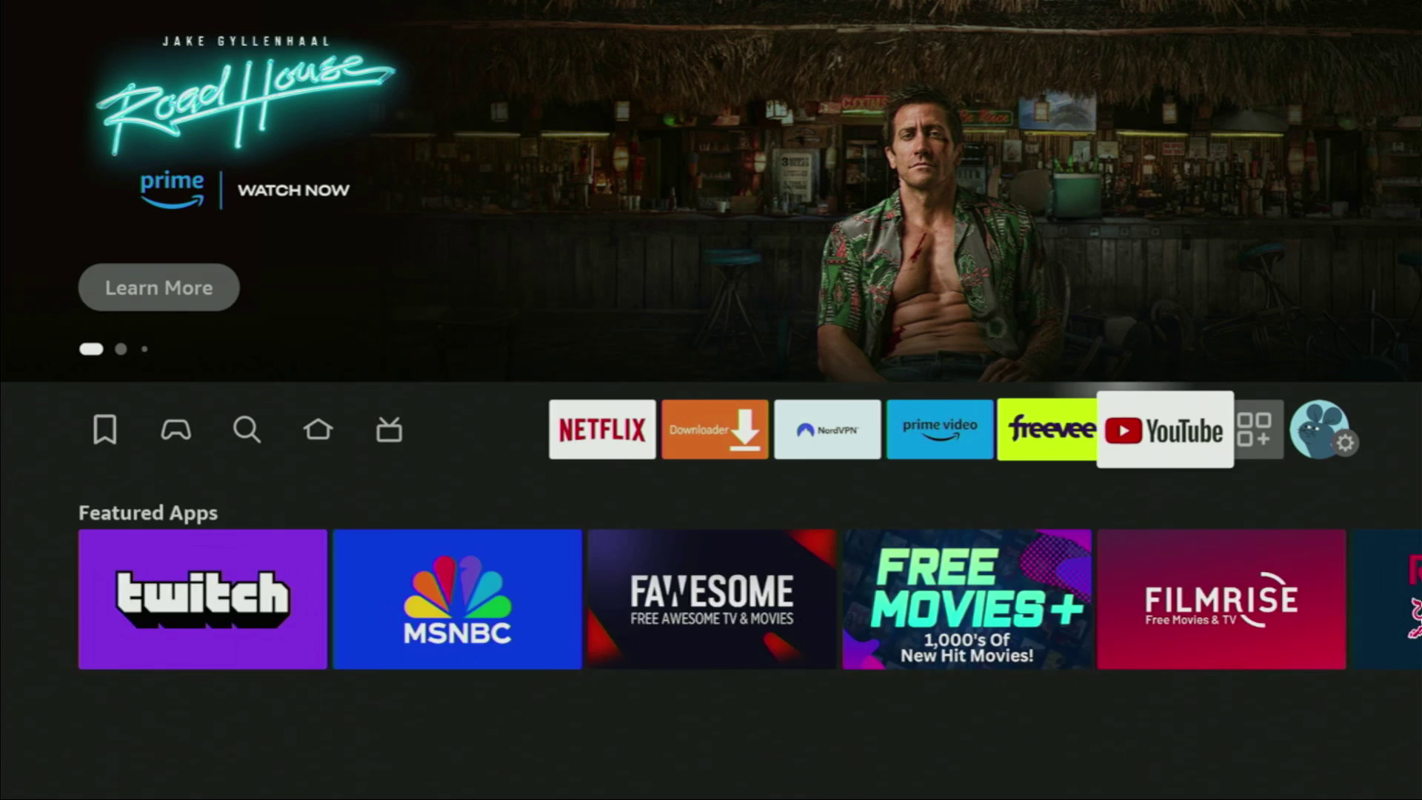
key(Right)
key(Right)
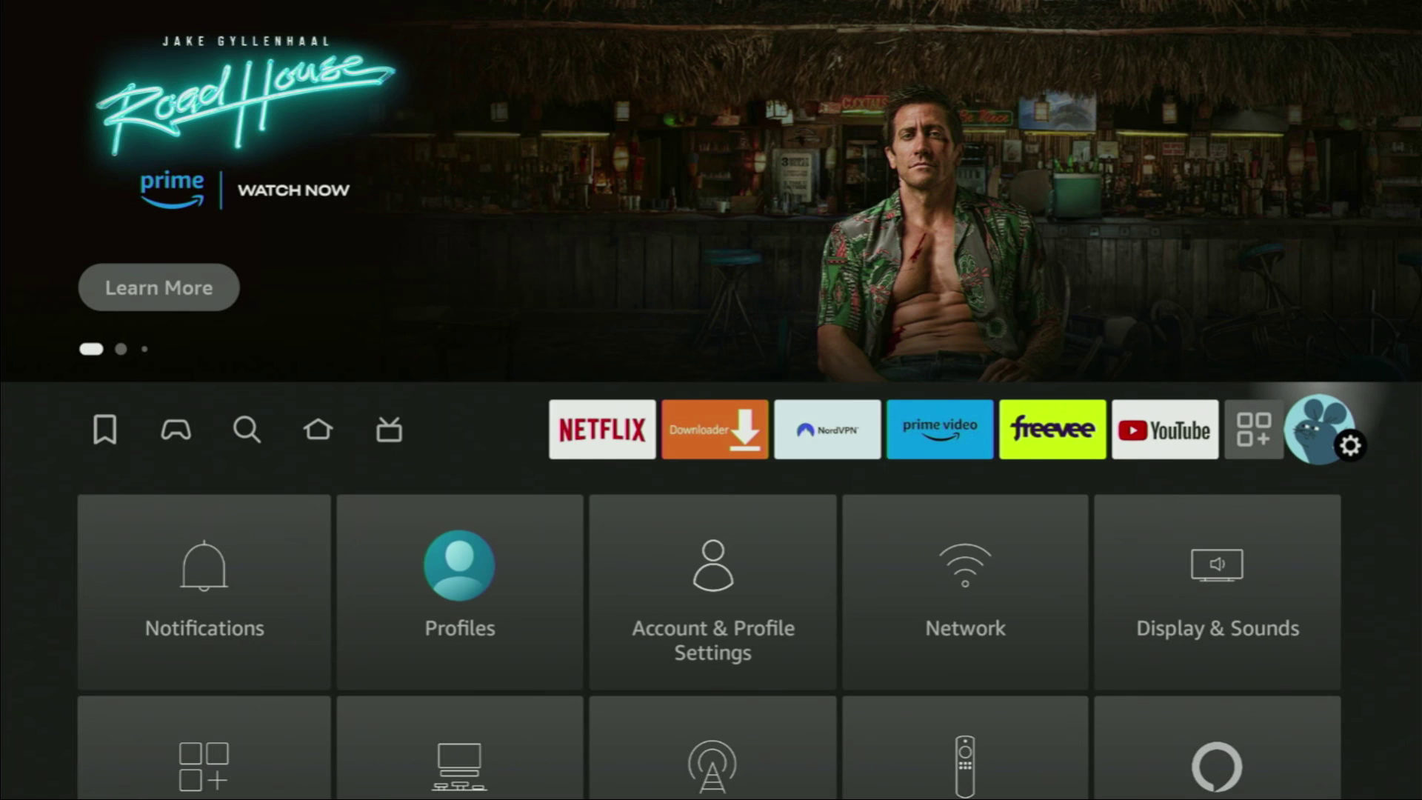
key(Down)
key(Down)
key(Down)
key(Right)
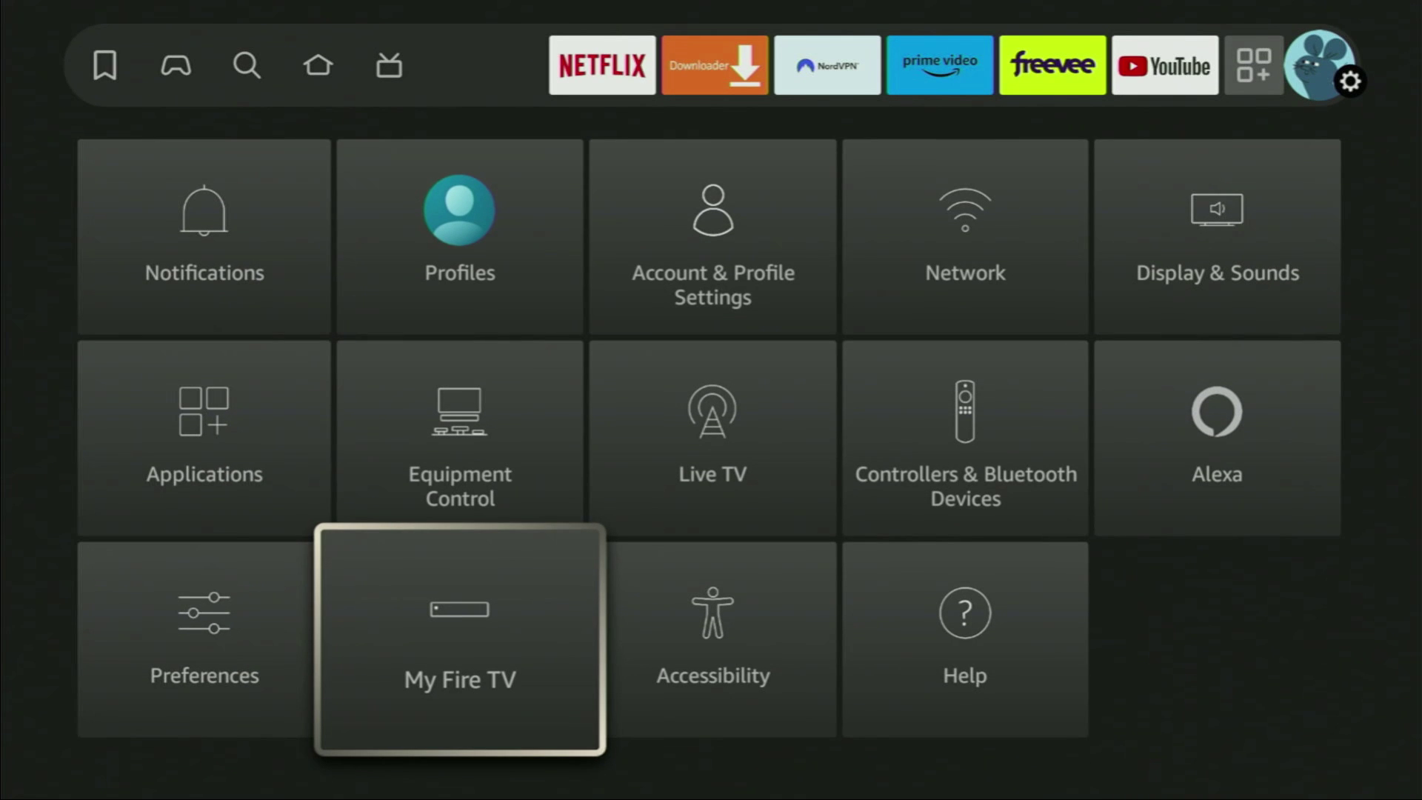
key(Return)
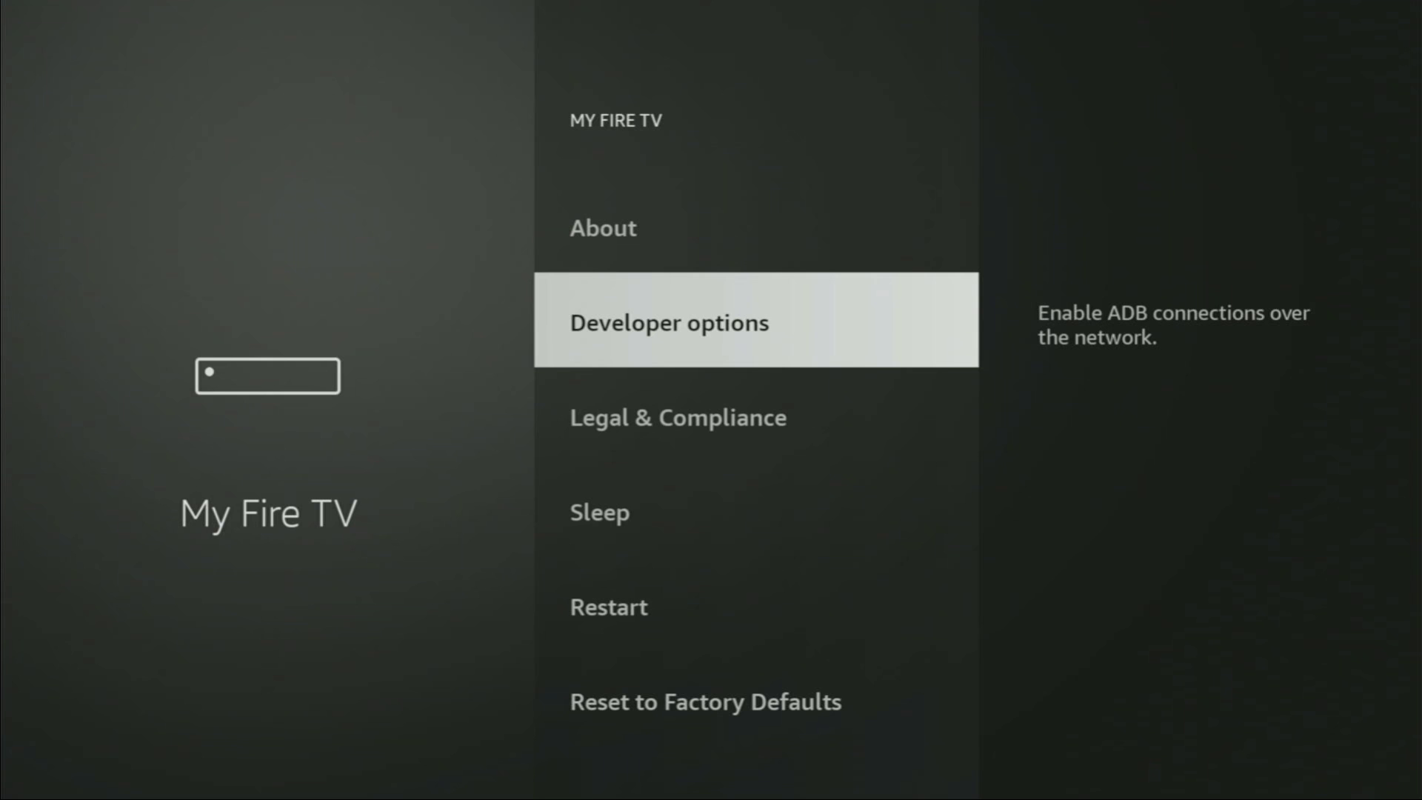
Step: Highlight the About entry in the My Fire TV list
key(Up)
key(Down)
key(Up)
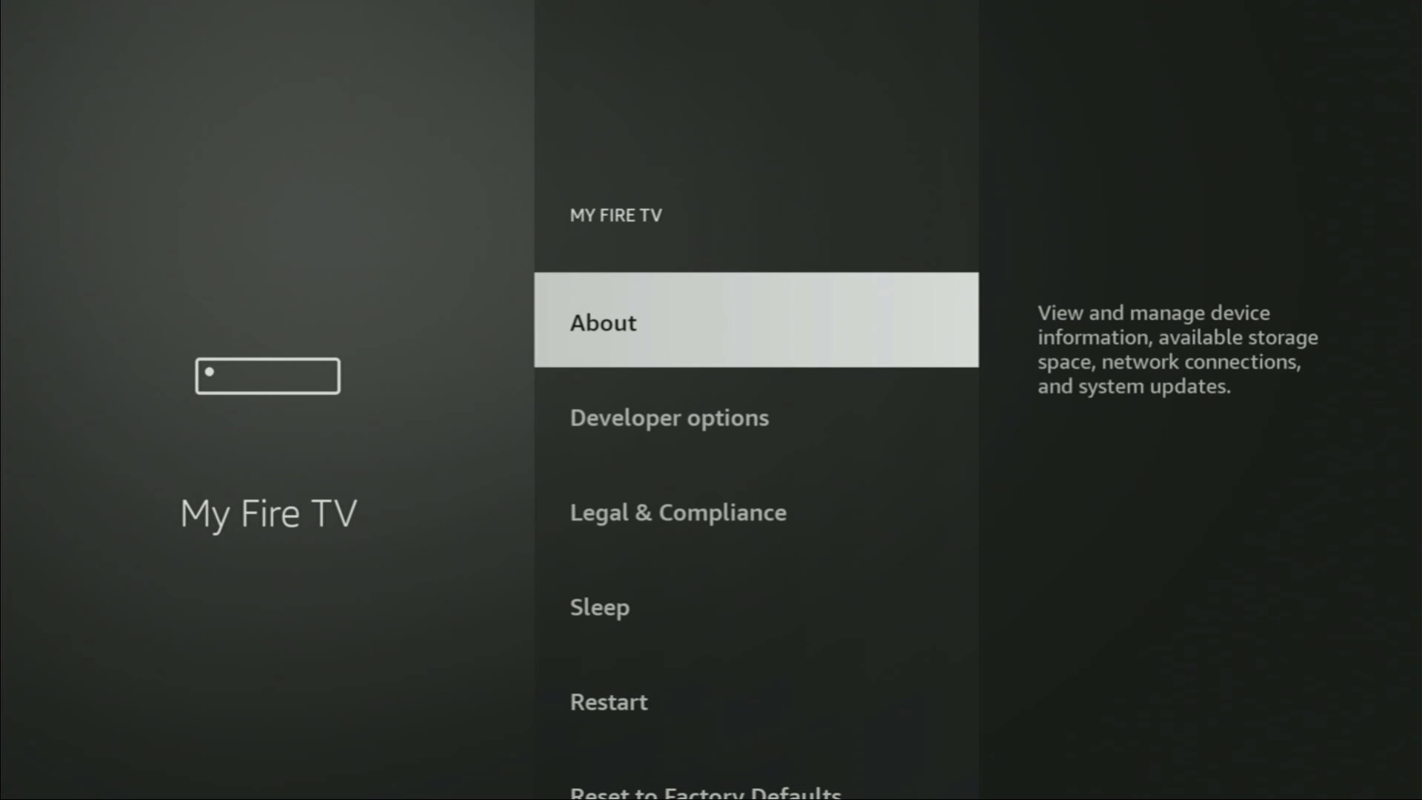
Step: Confirm on the About page that developer mode is already on, then return to Developer options
key(Return)
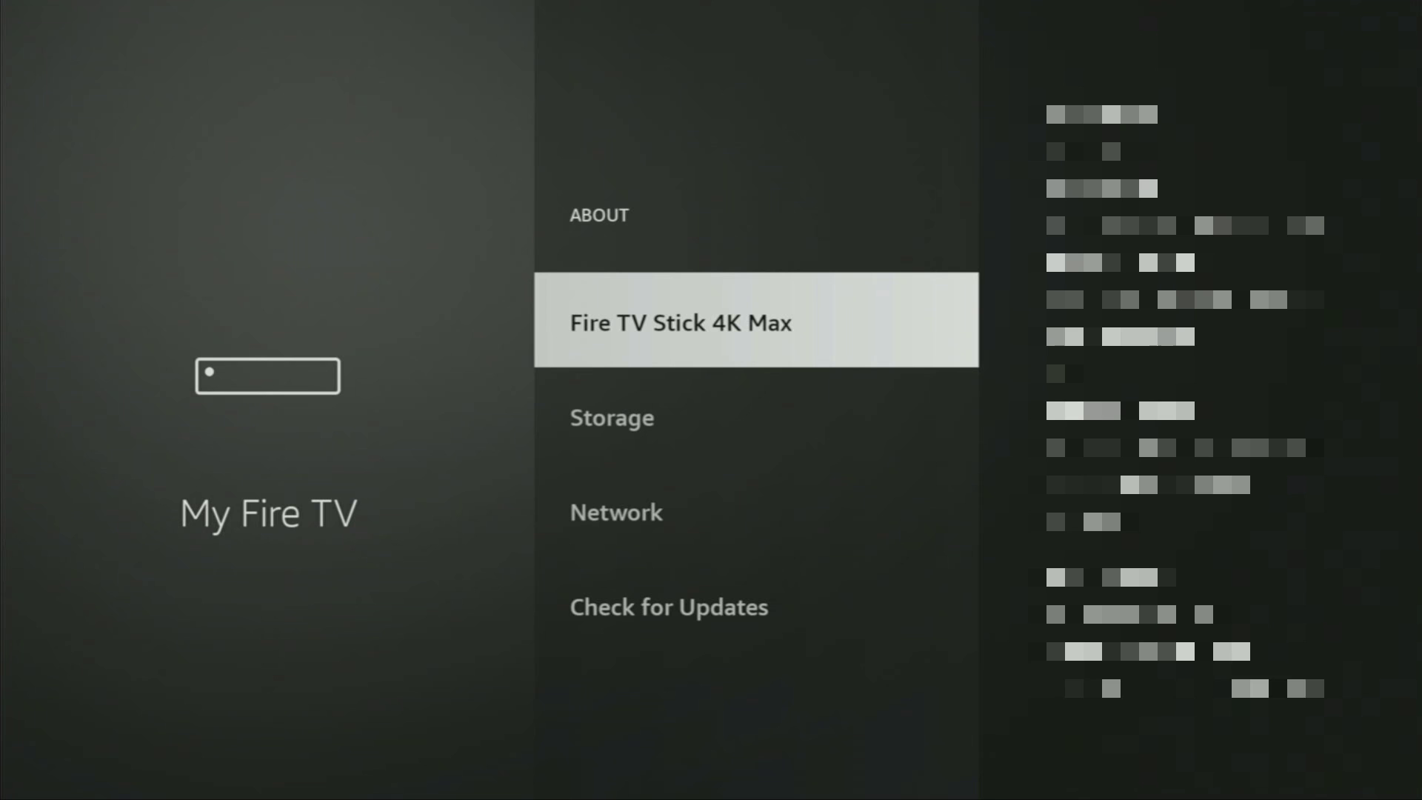
key(Return)
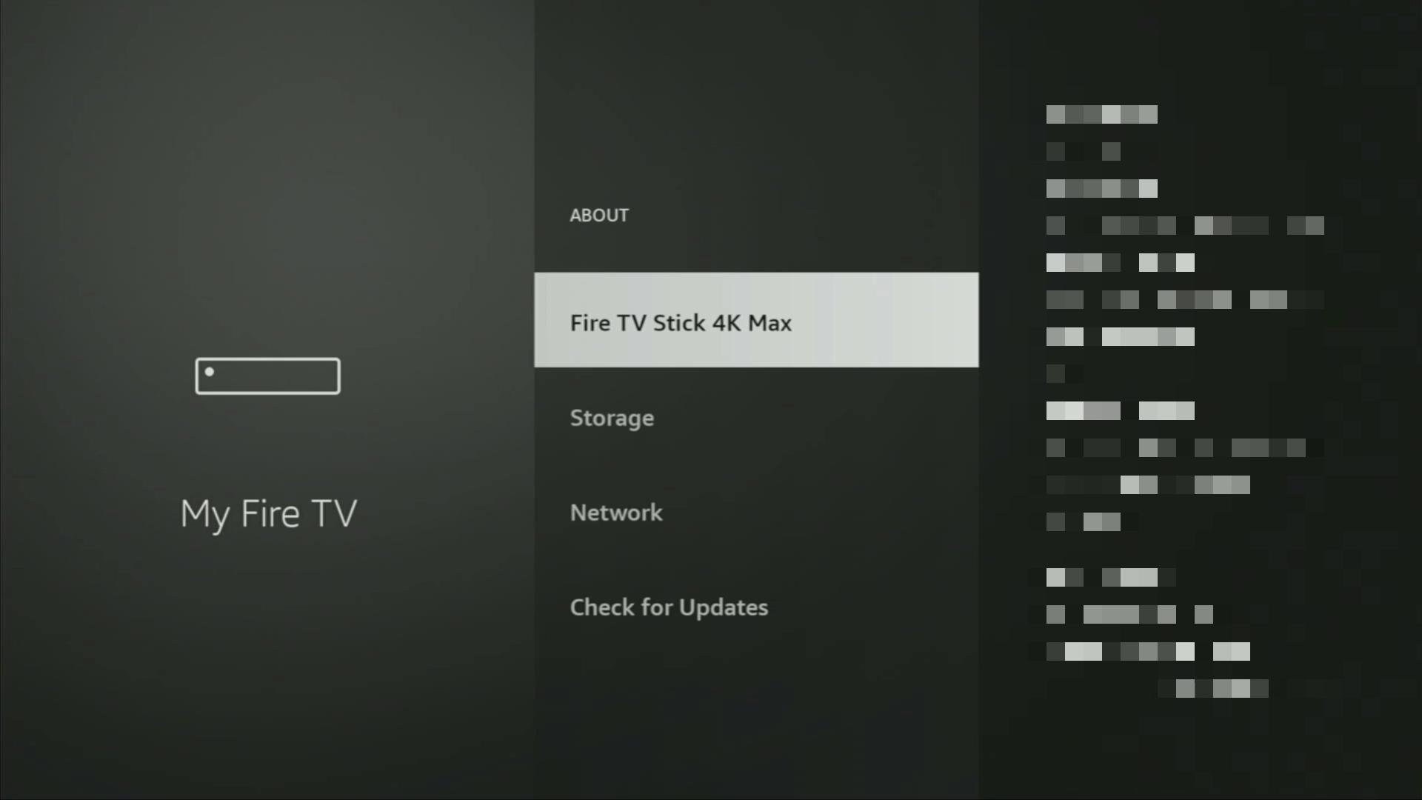
key(Escape)
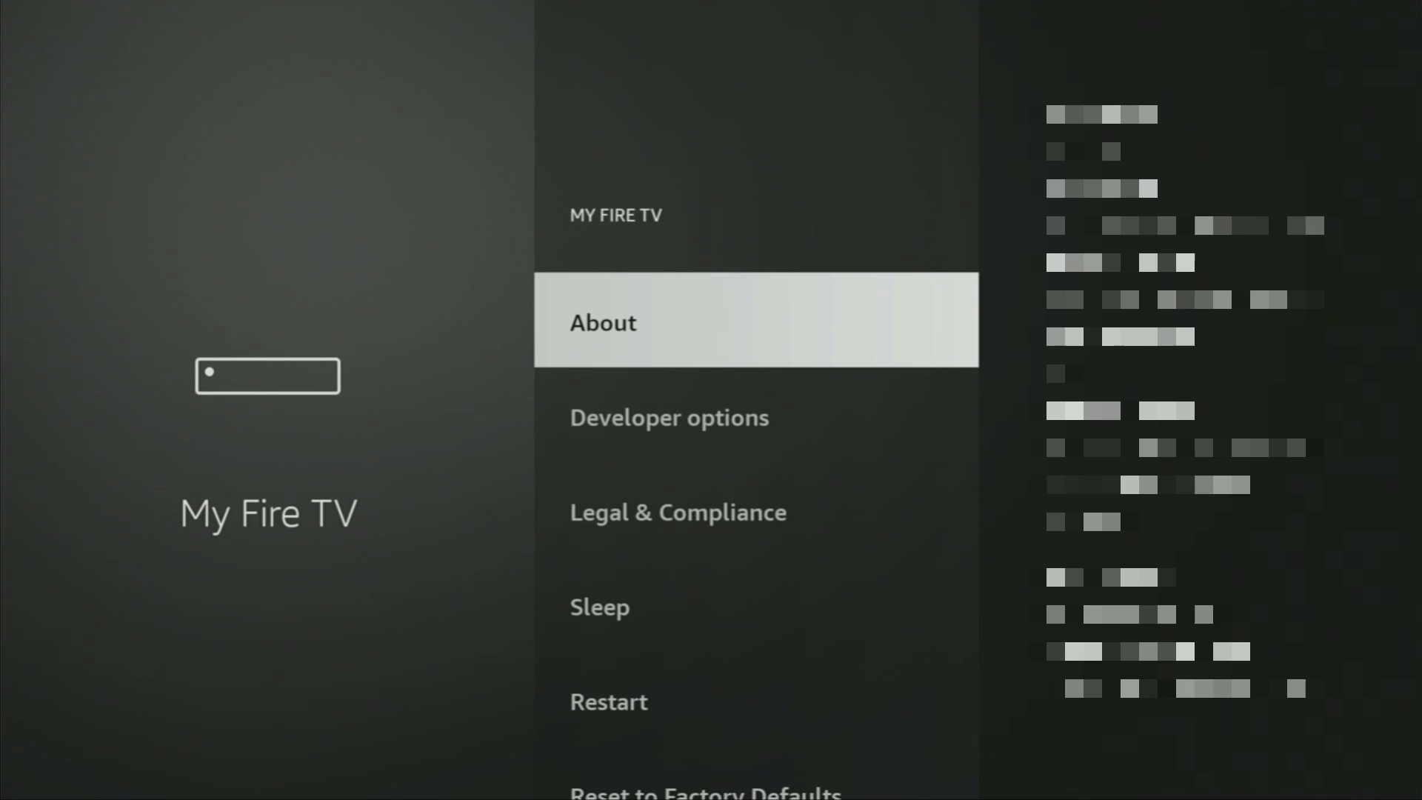
key(Down)
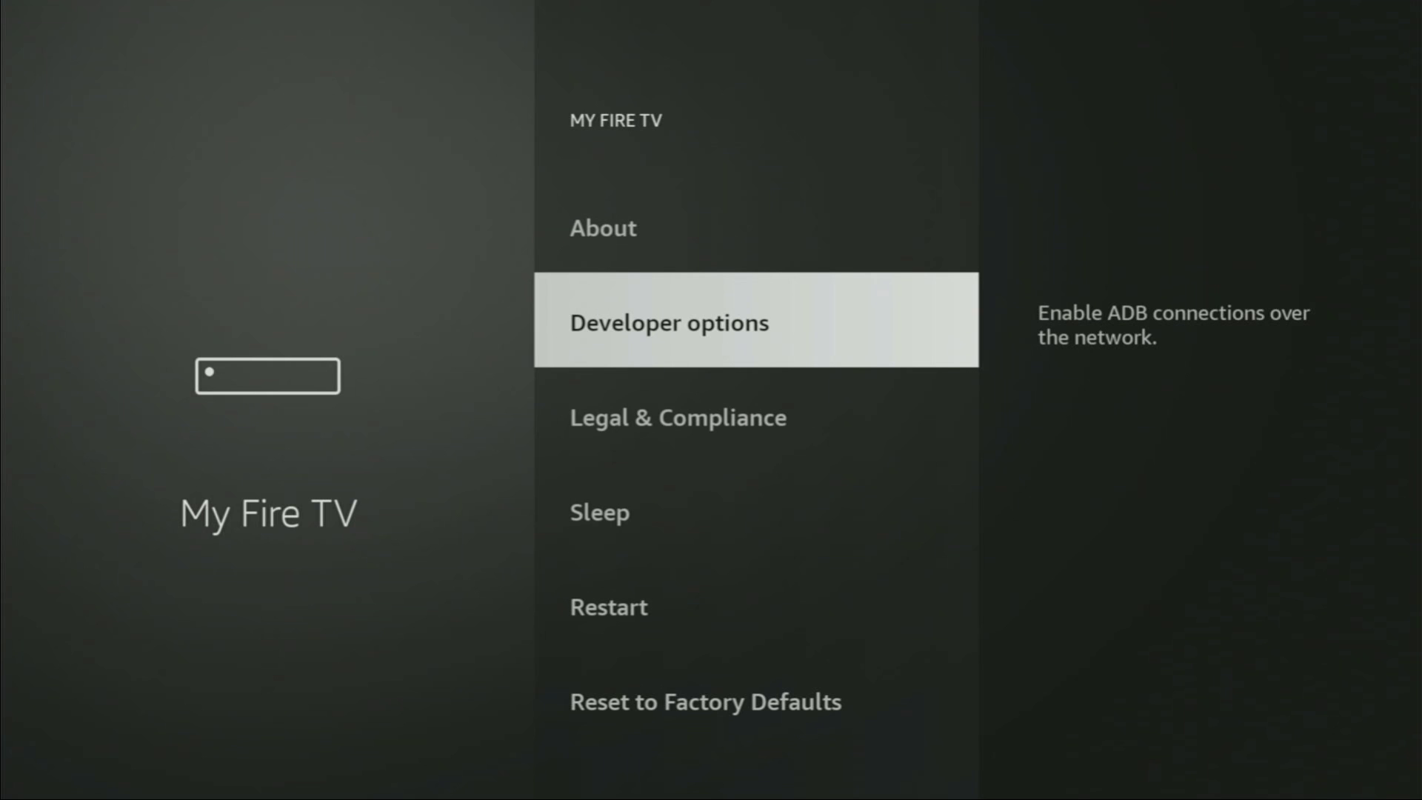
Step: Turn on ADB debugging and allow Downloader to install unknown apps, then go home
key(Return)
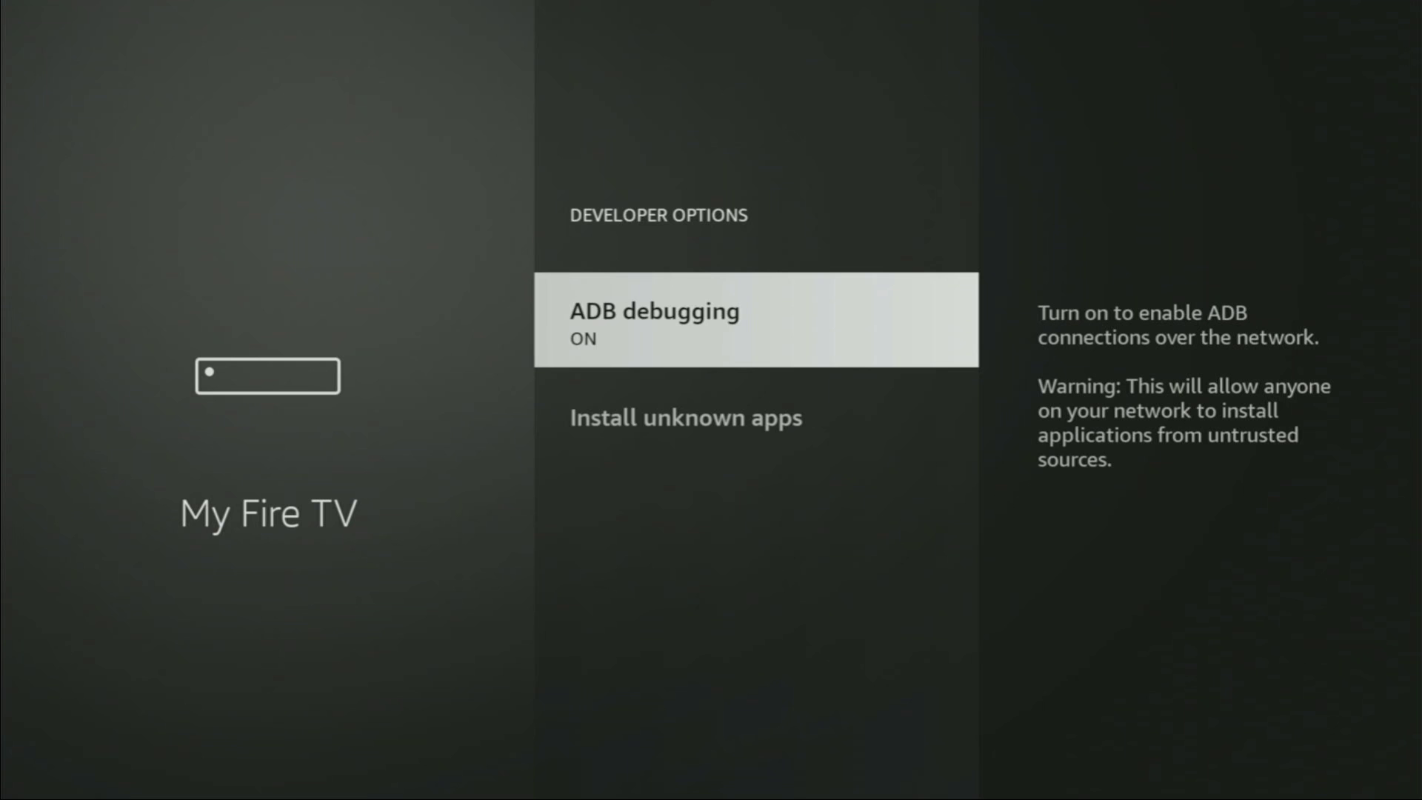
key(Return)
key(Return)
key(Down)
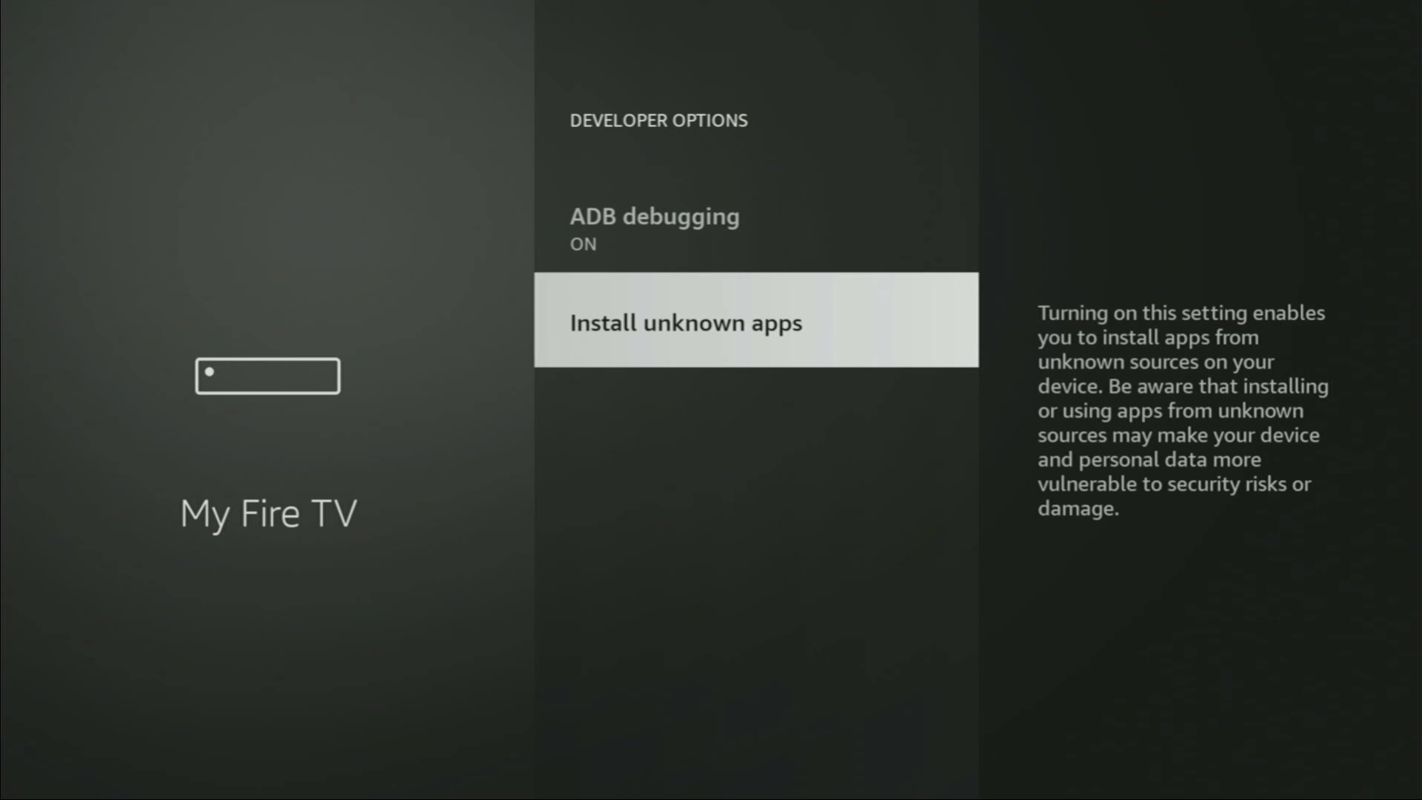
key(Return)
key(Return)
key(Return)
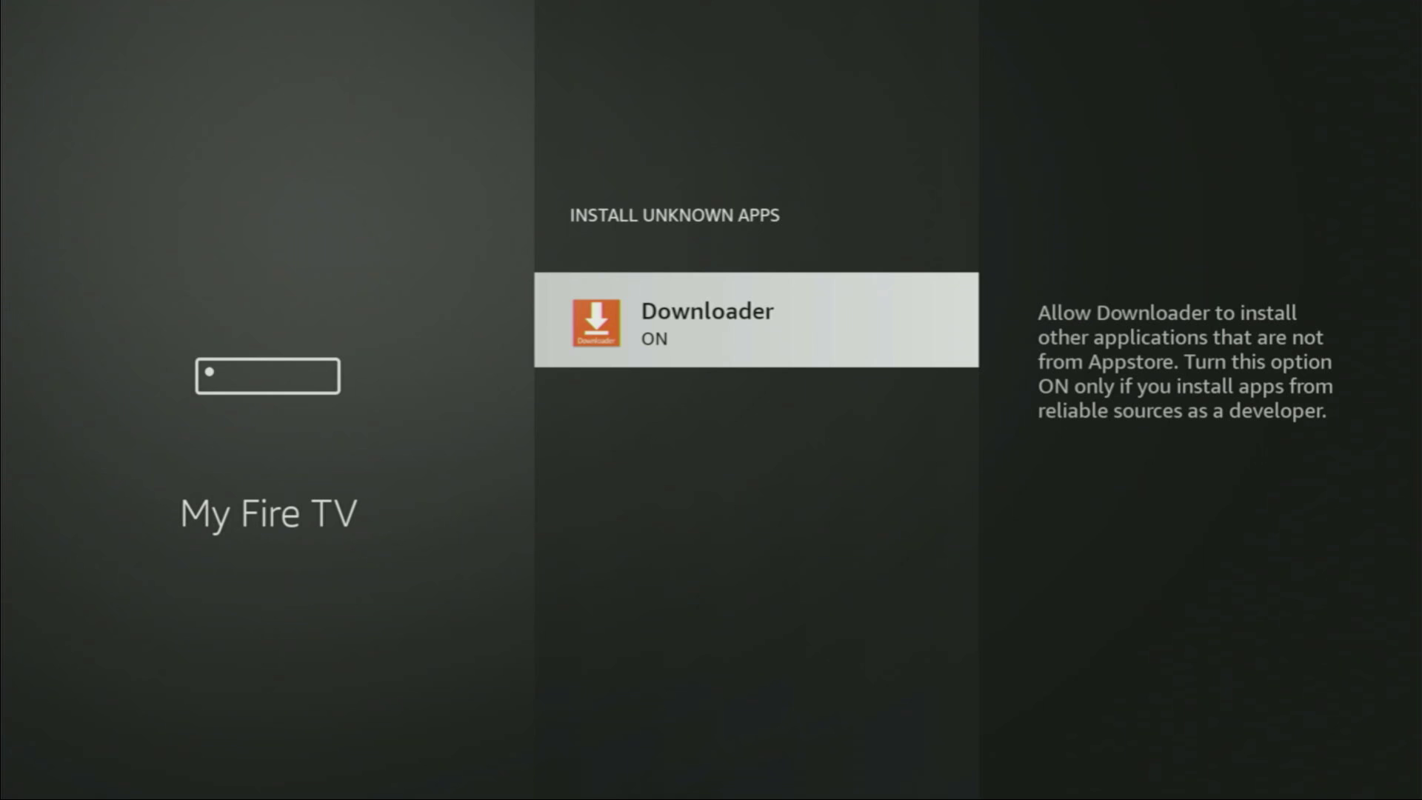
key(Home)
Step: Launch NordVPN from Your Apps & Channels
key(Right)
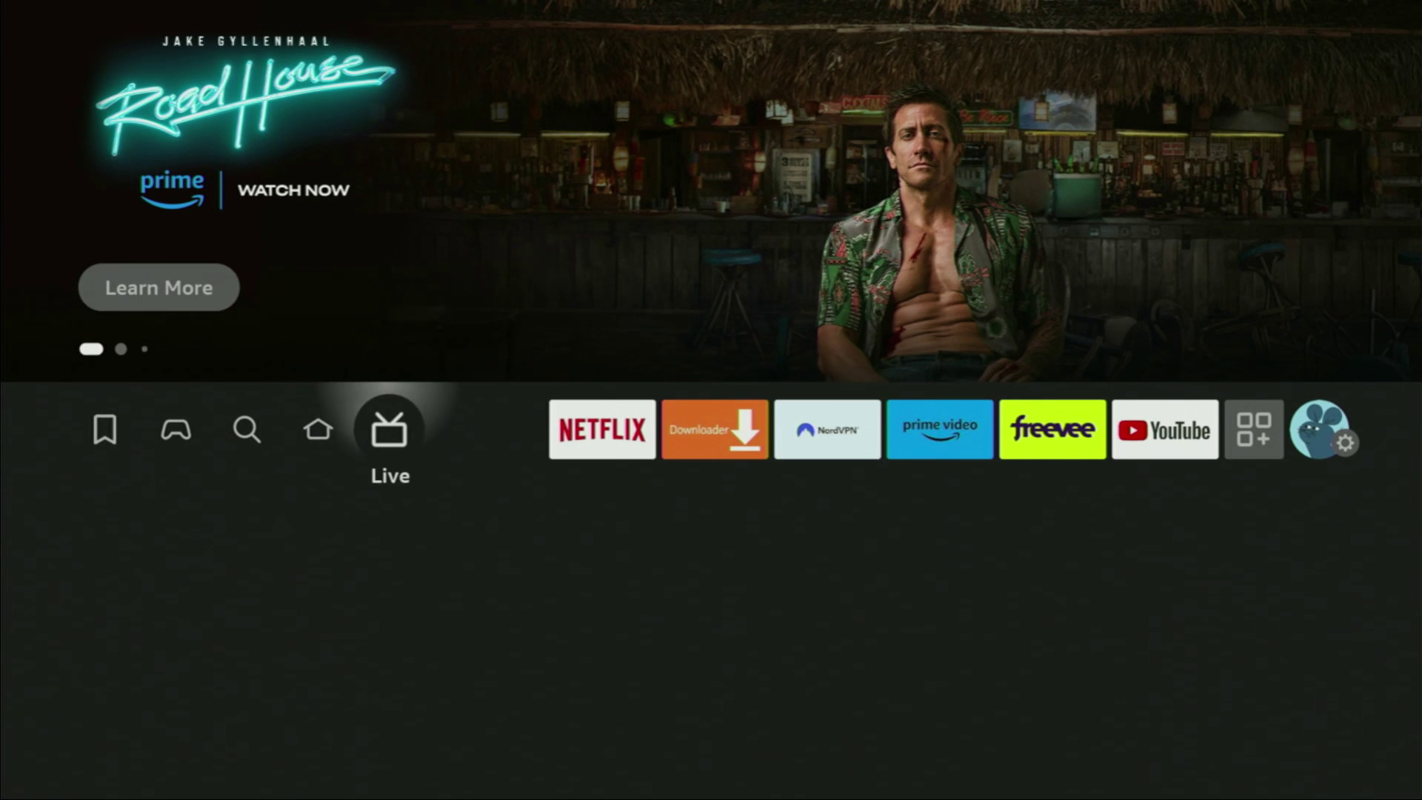
key(Right)
key(Right)
key(Right)
key(Right)
key(Right)
key(Right)
key(Right)
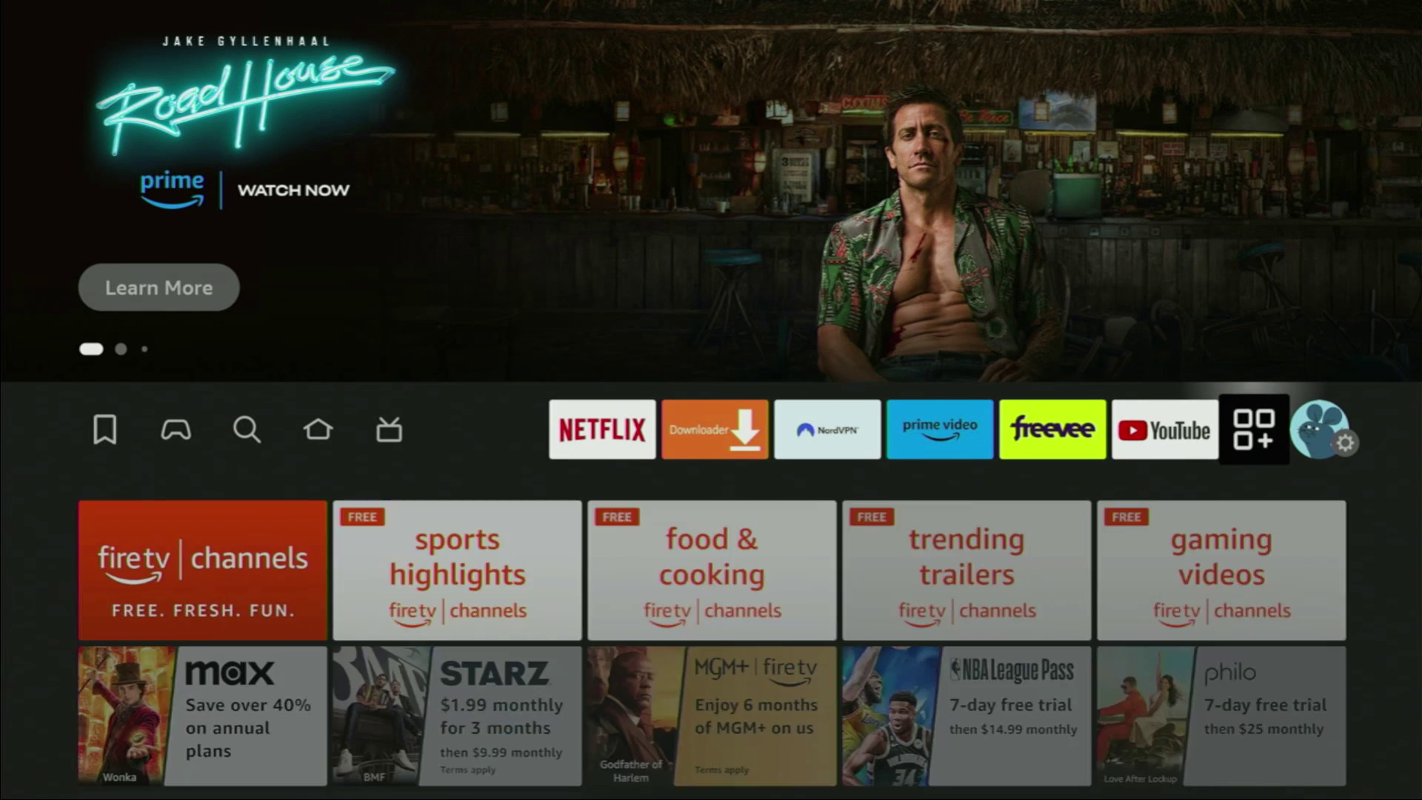
key(Return)
key(Right)
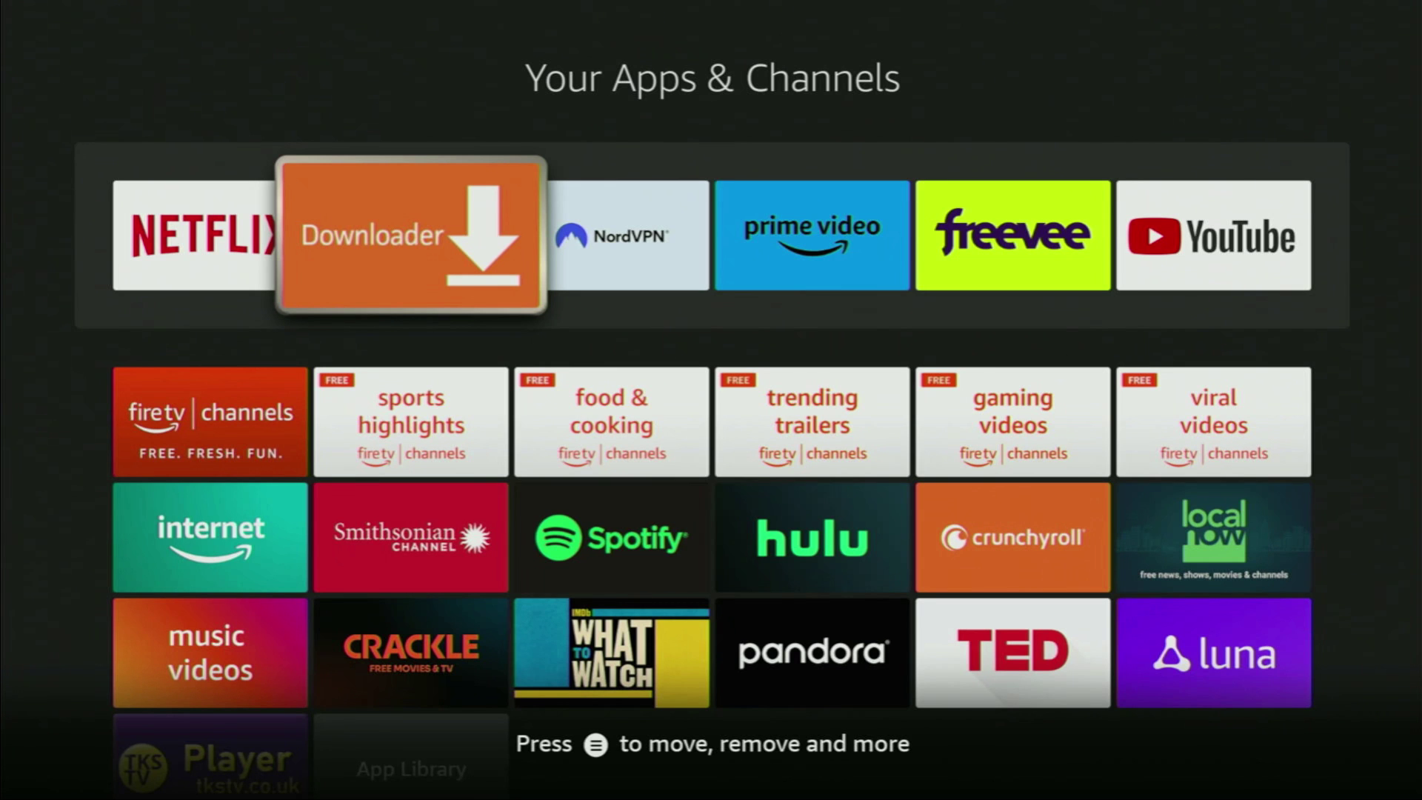
key(Right)
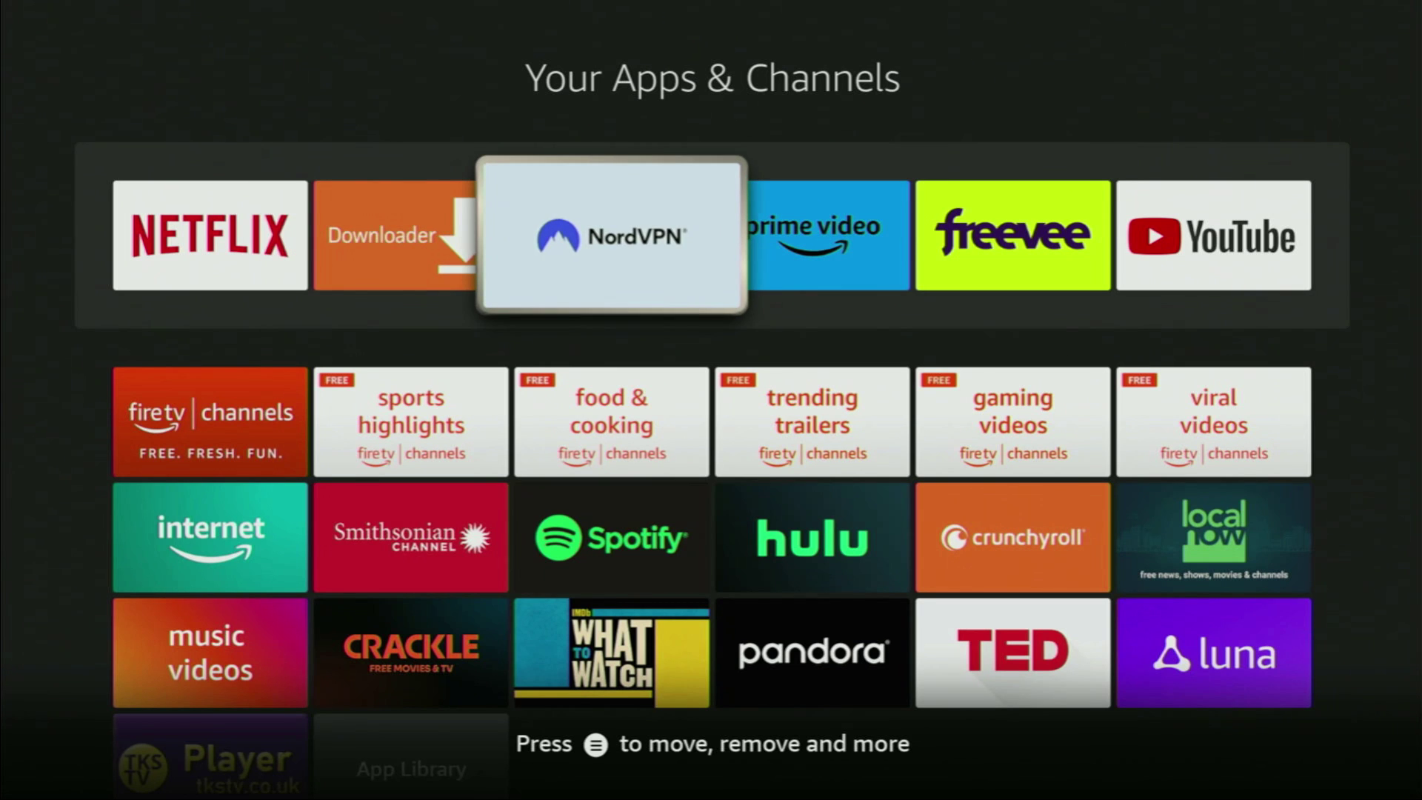
key(Return)
Step: Browse the All Countries row to Greece and connect to it
key(Right)
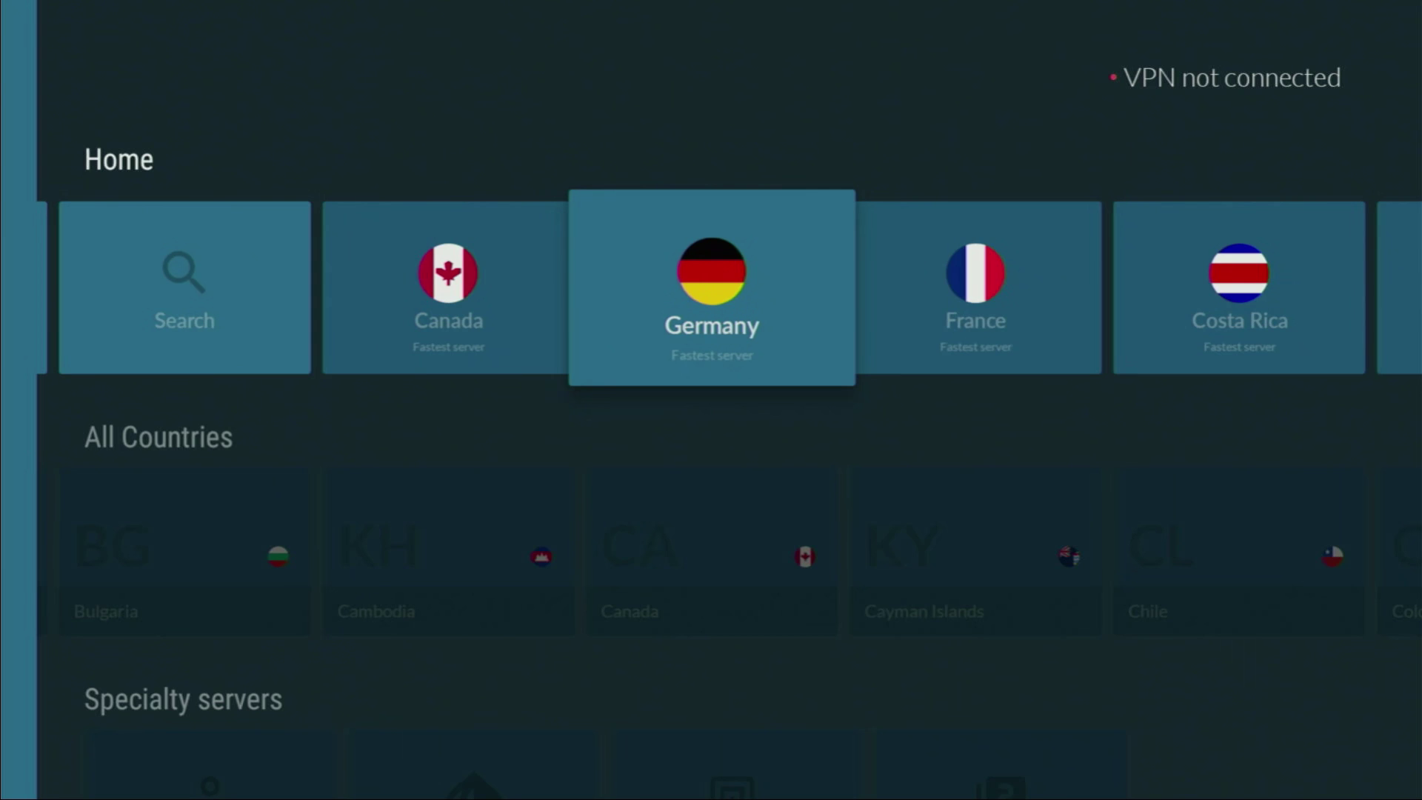
key(Down)
key(Right)
key(Right)
key(Right)
key(Right)
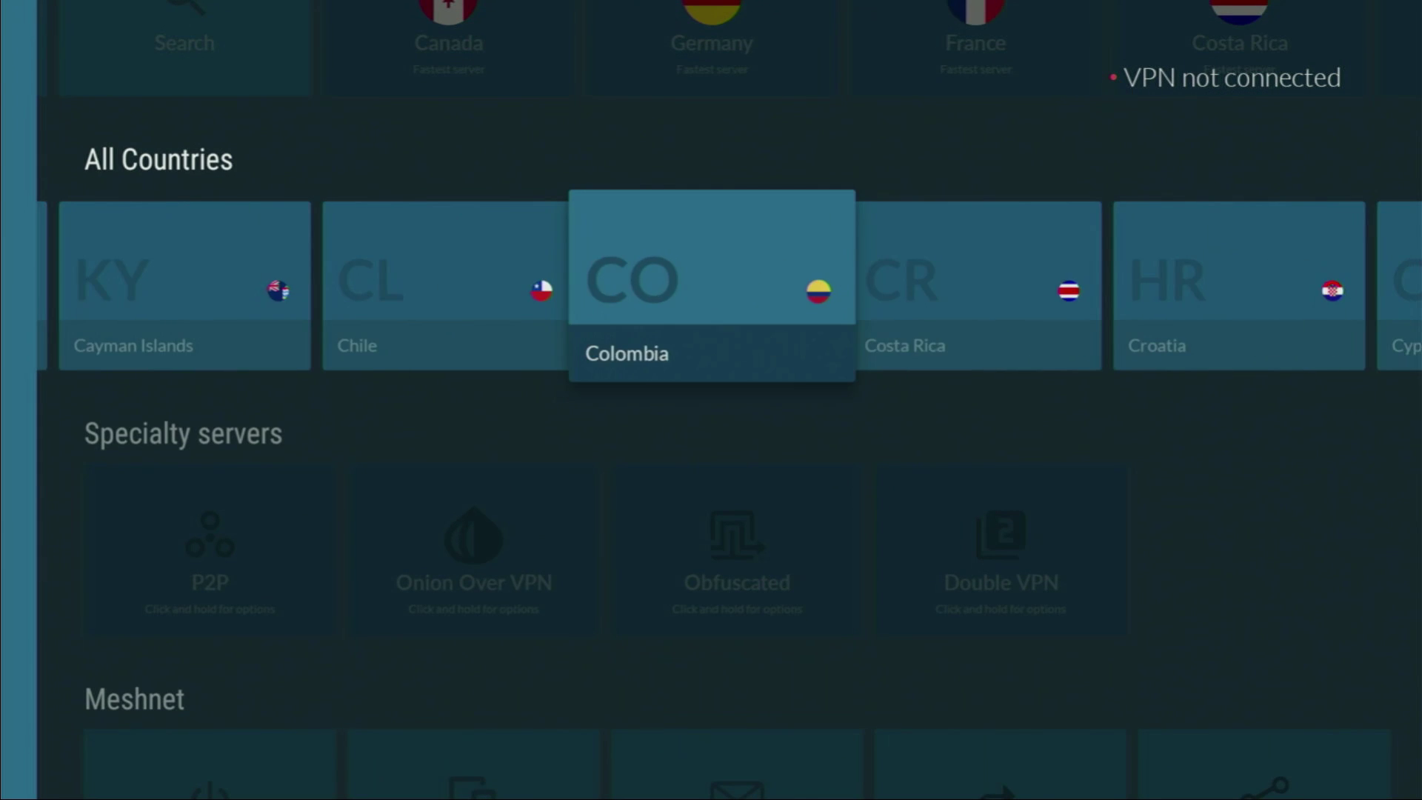
key(Right)
key(Right)
key(Right)
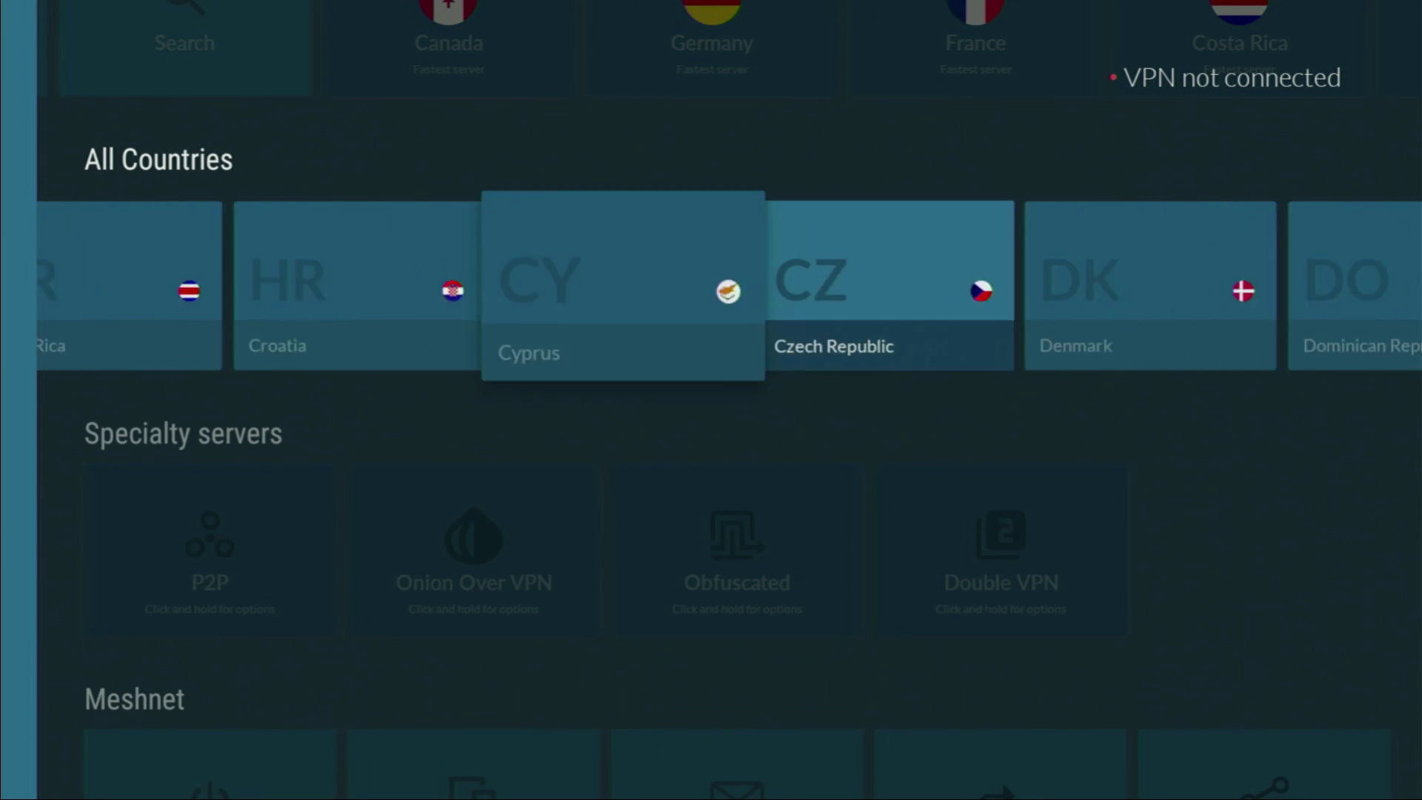
key(Right)
key(Right)
key(Right)
key(Right)
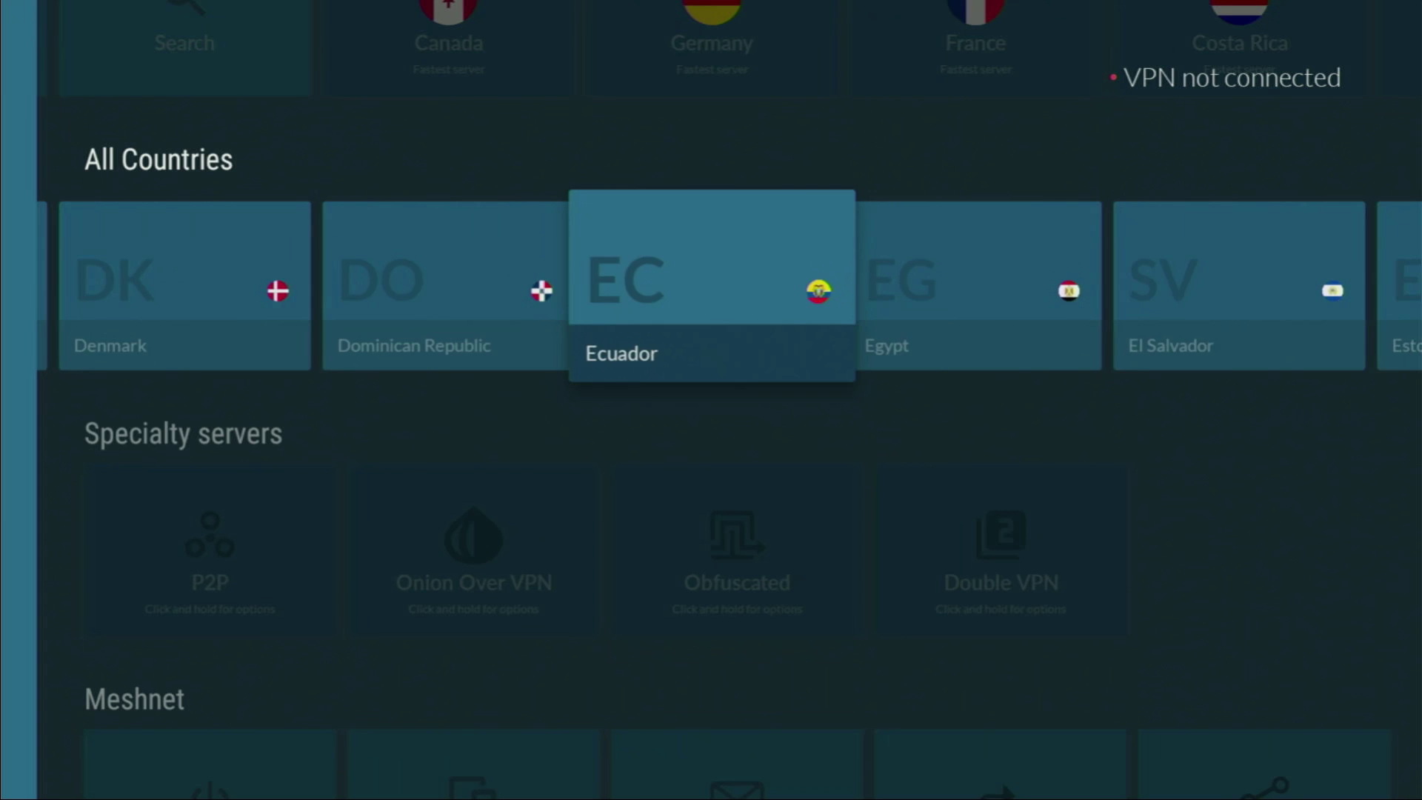
key(Right)
key(Right)
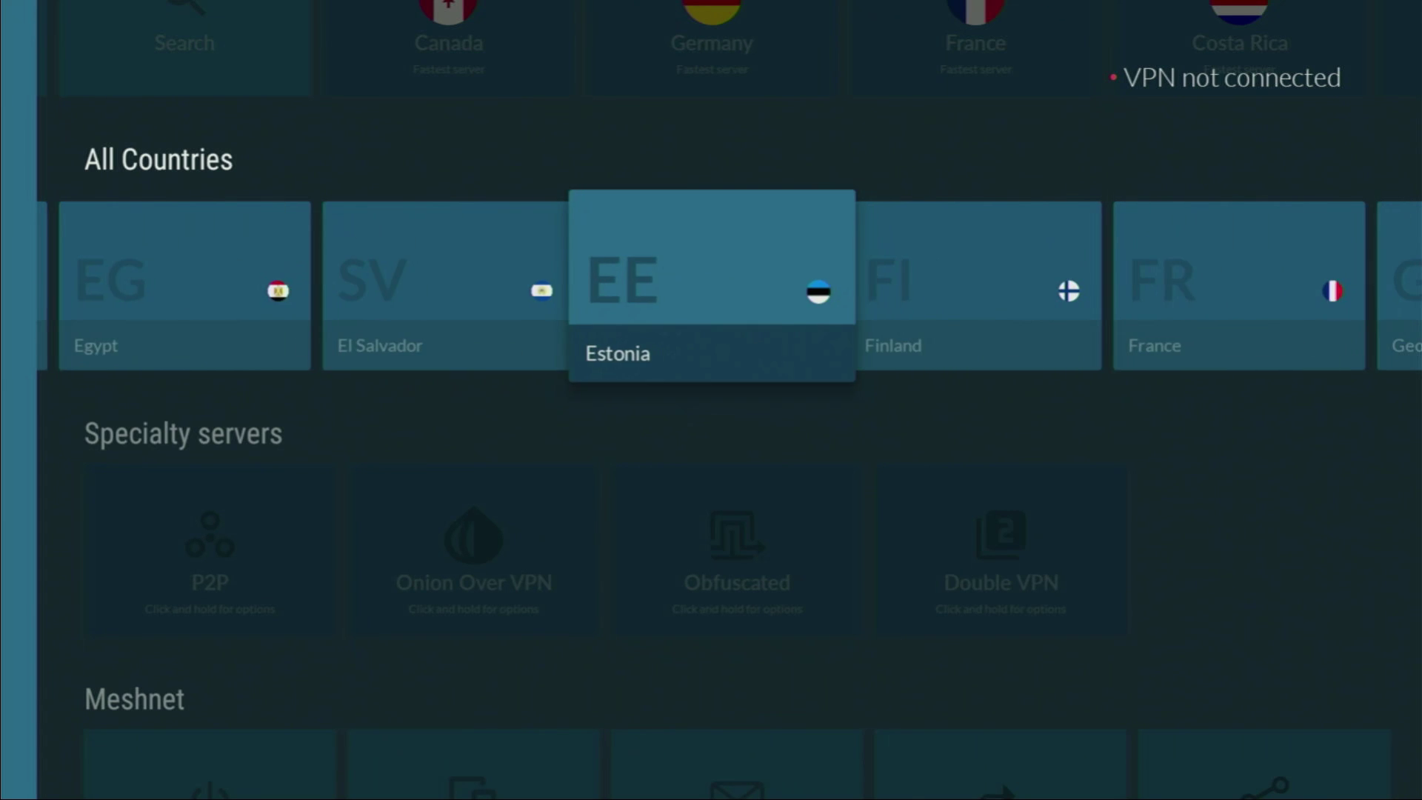
key(Right)
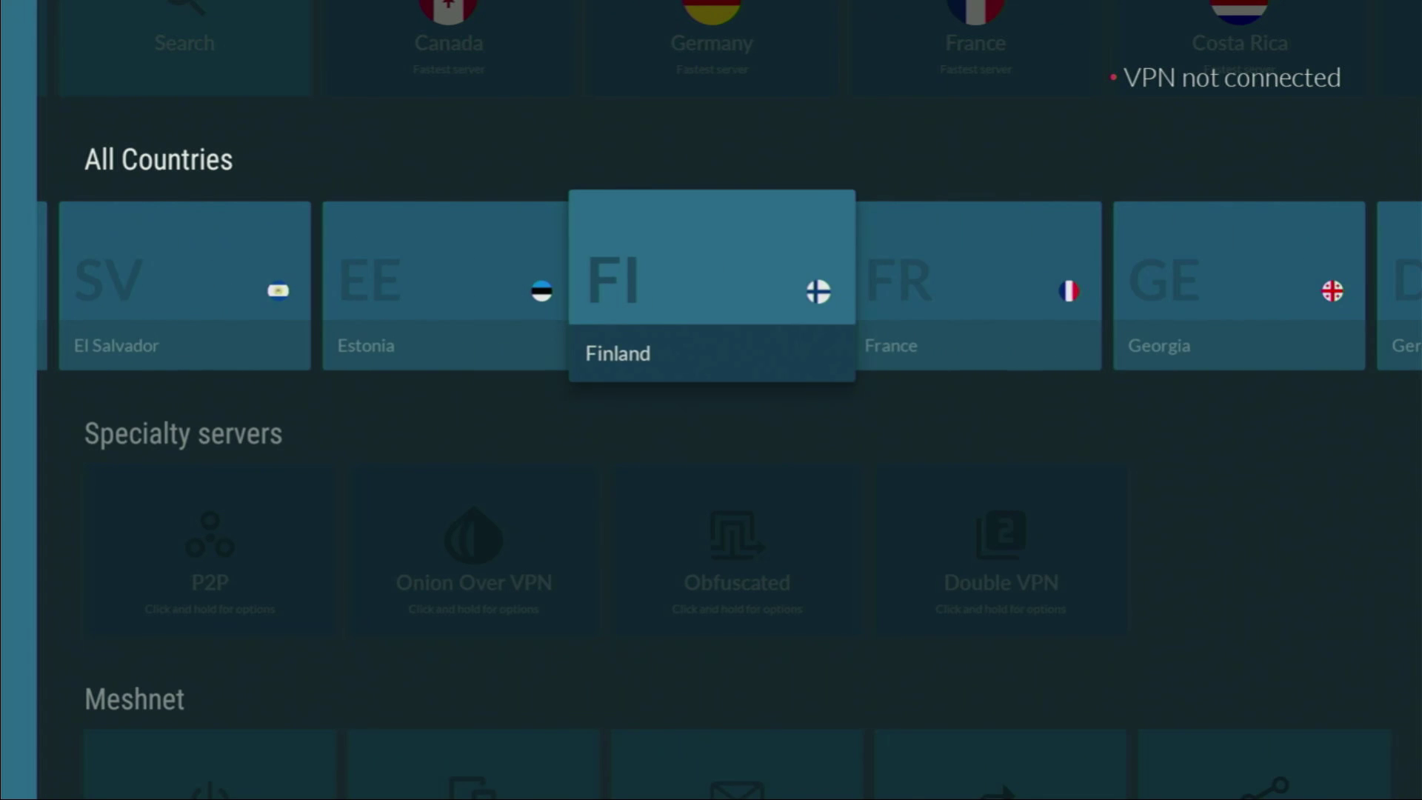
key(Right)
key(Right)
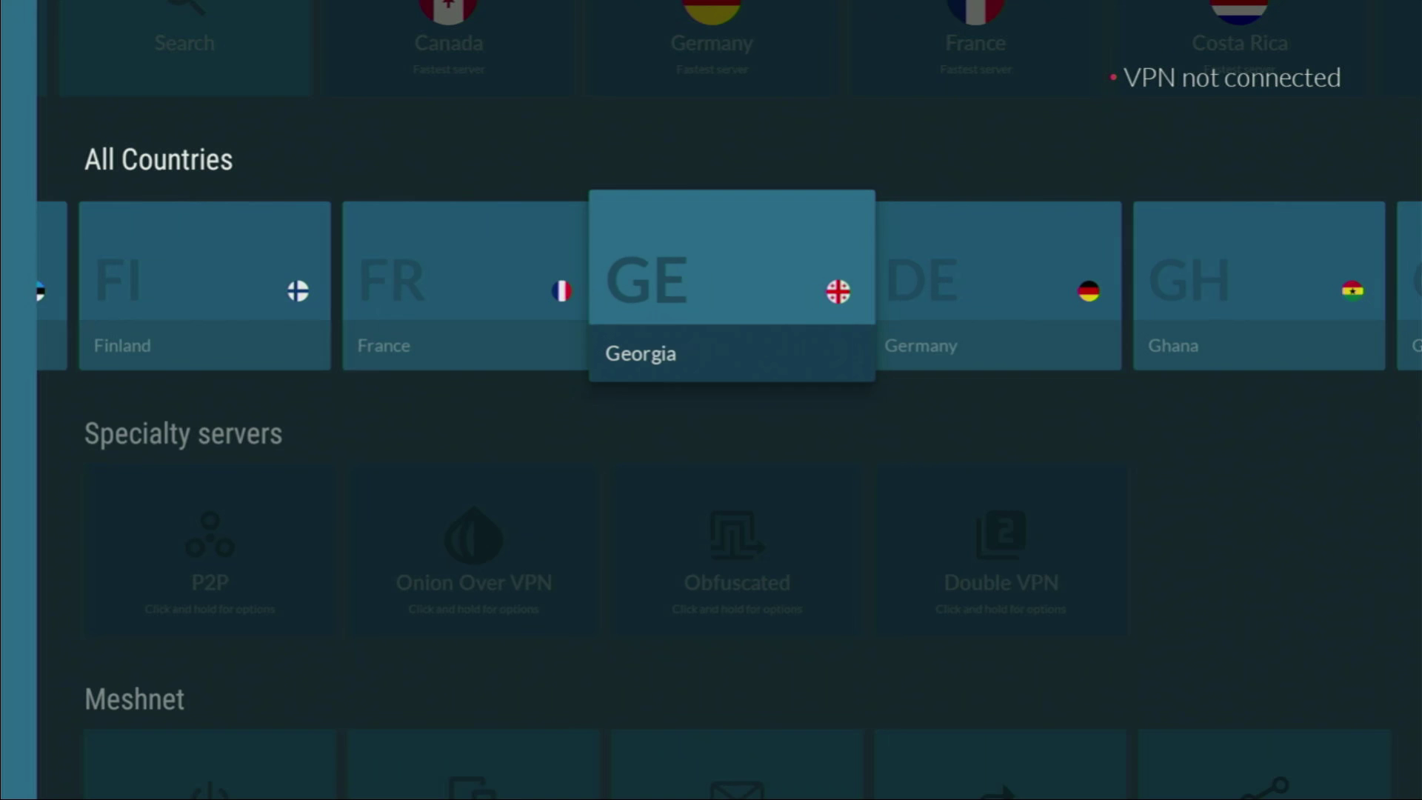
key(Right)
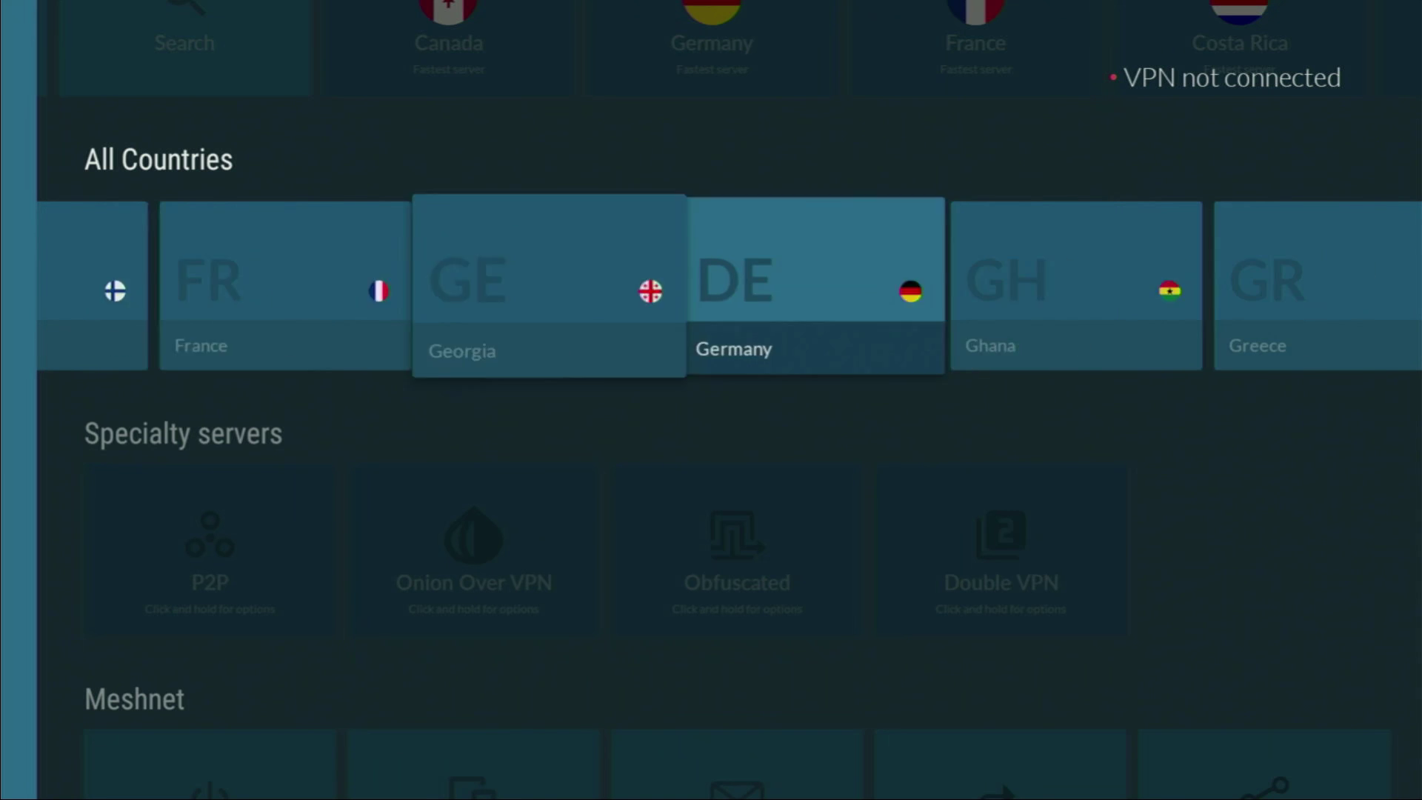
key(Right)
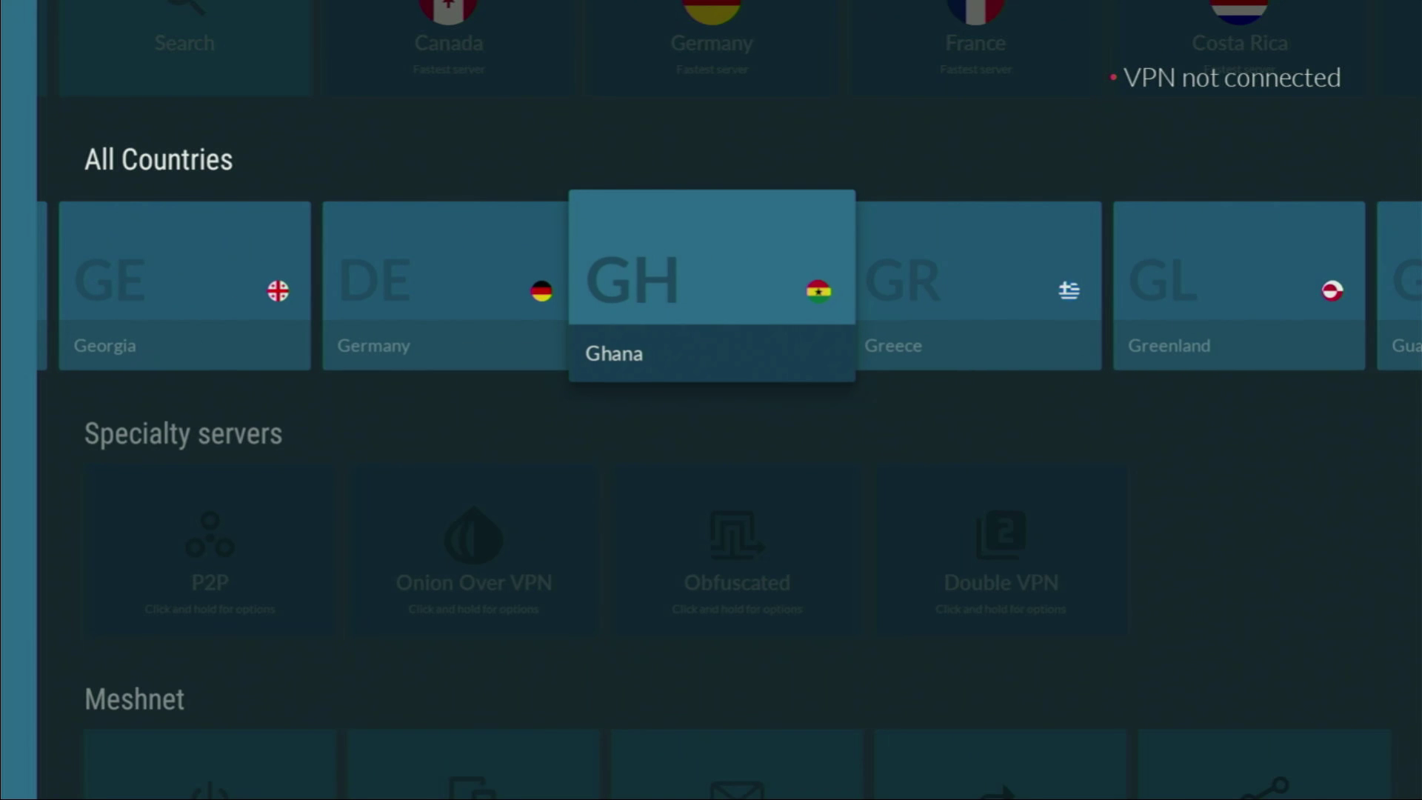
key(Right)
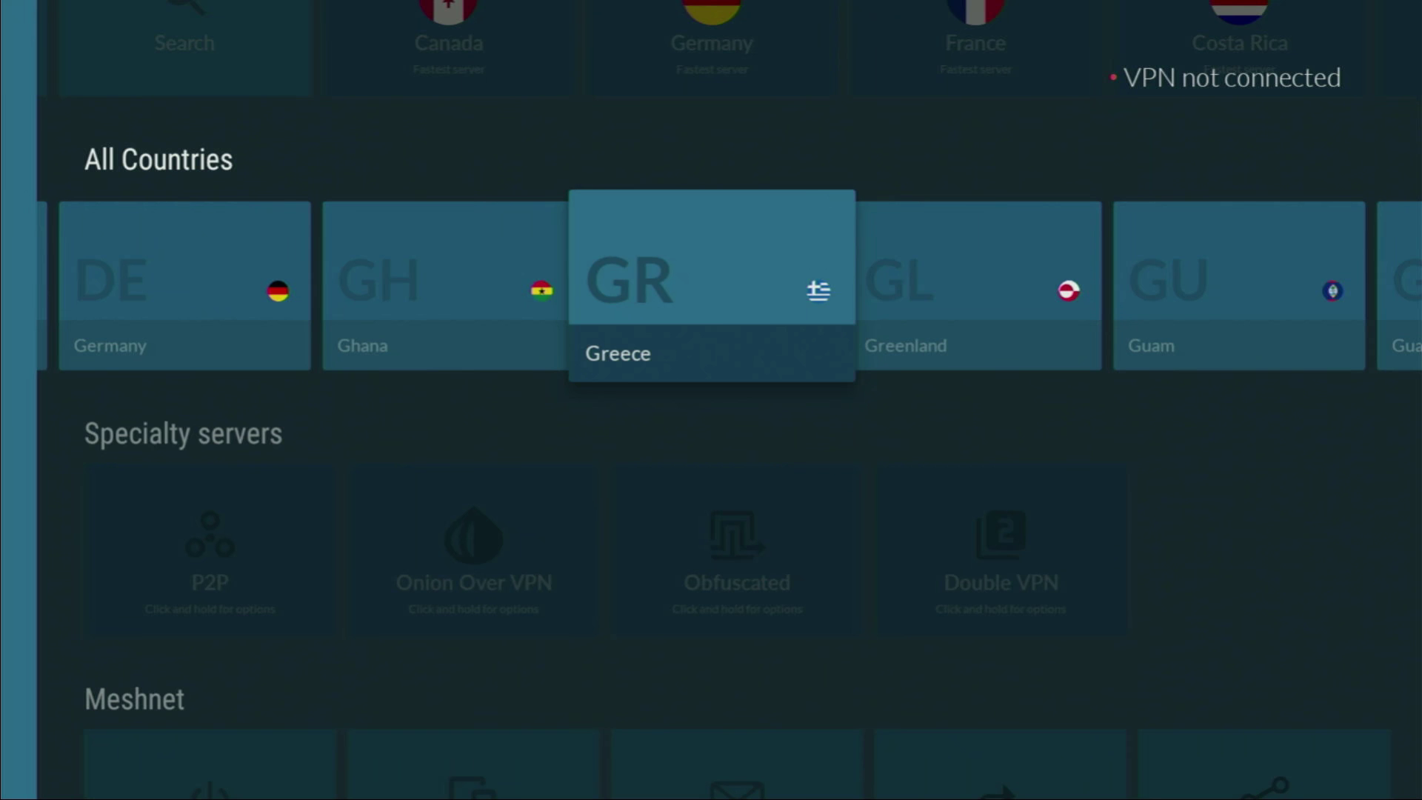
key(Right)
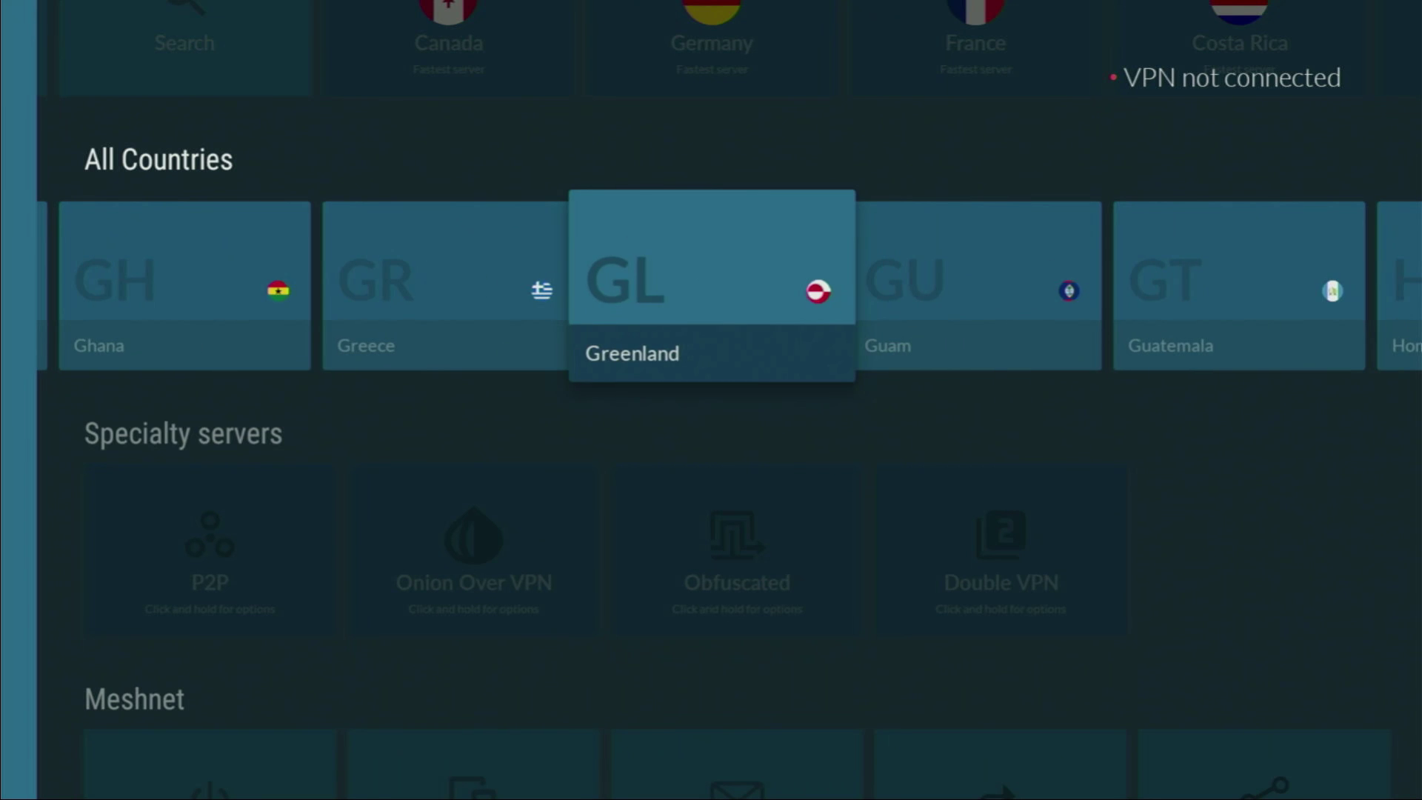
key(Left)
key(Return)
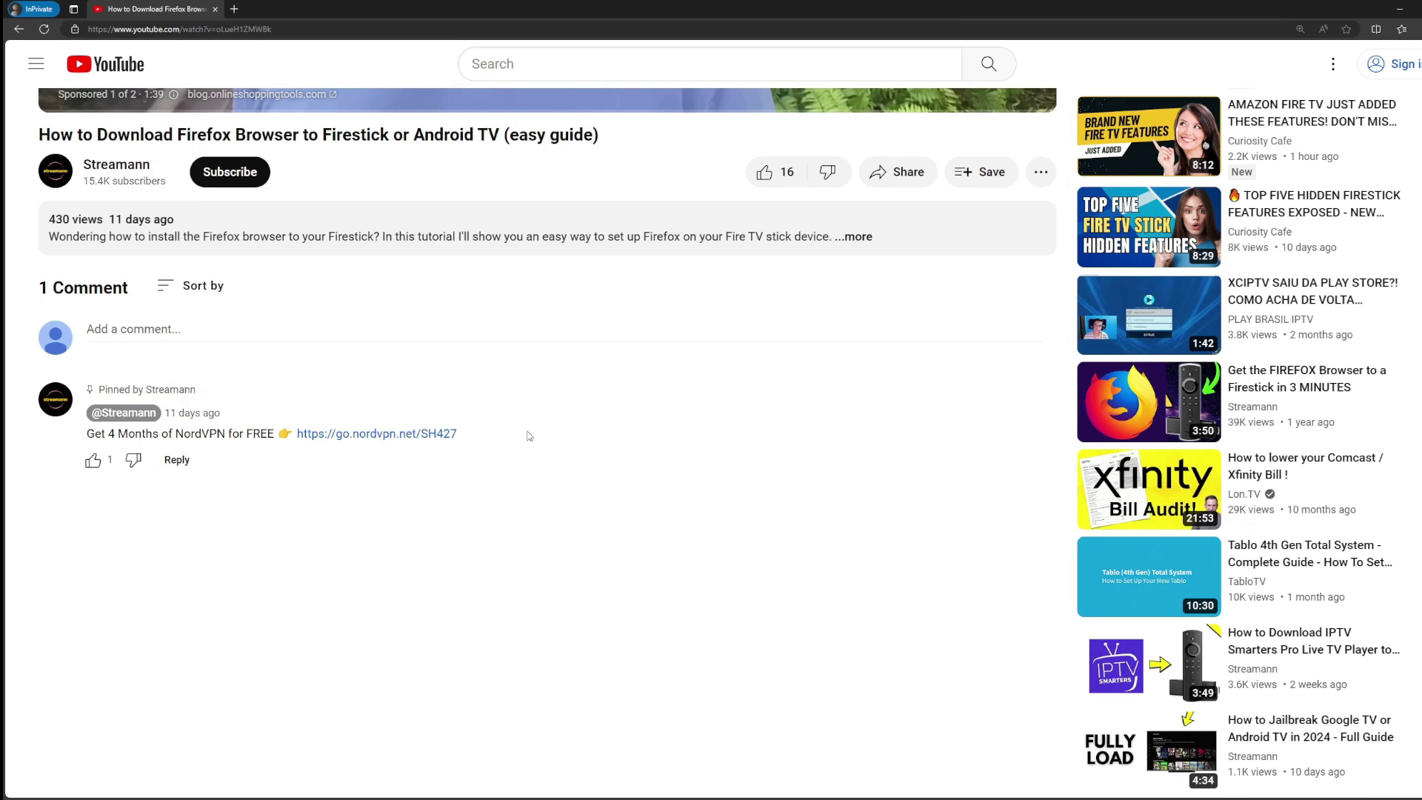
Step: Open the pinned comment's NordVPN offer link in a new tab and highlight its headline
drag(468, 437, 297, 437)
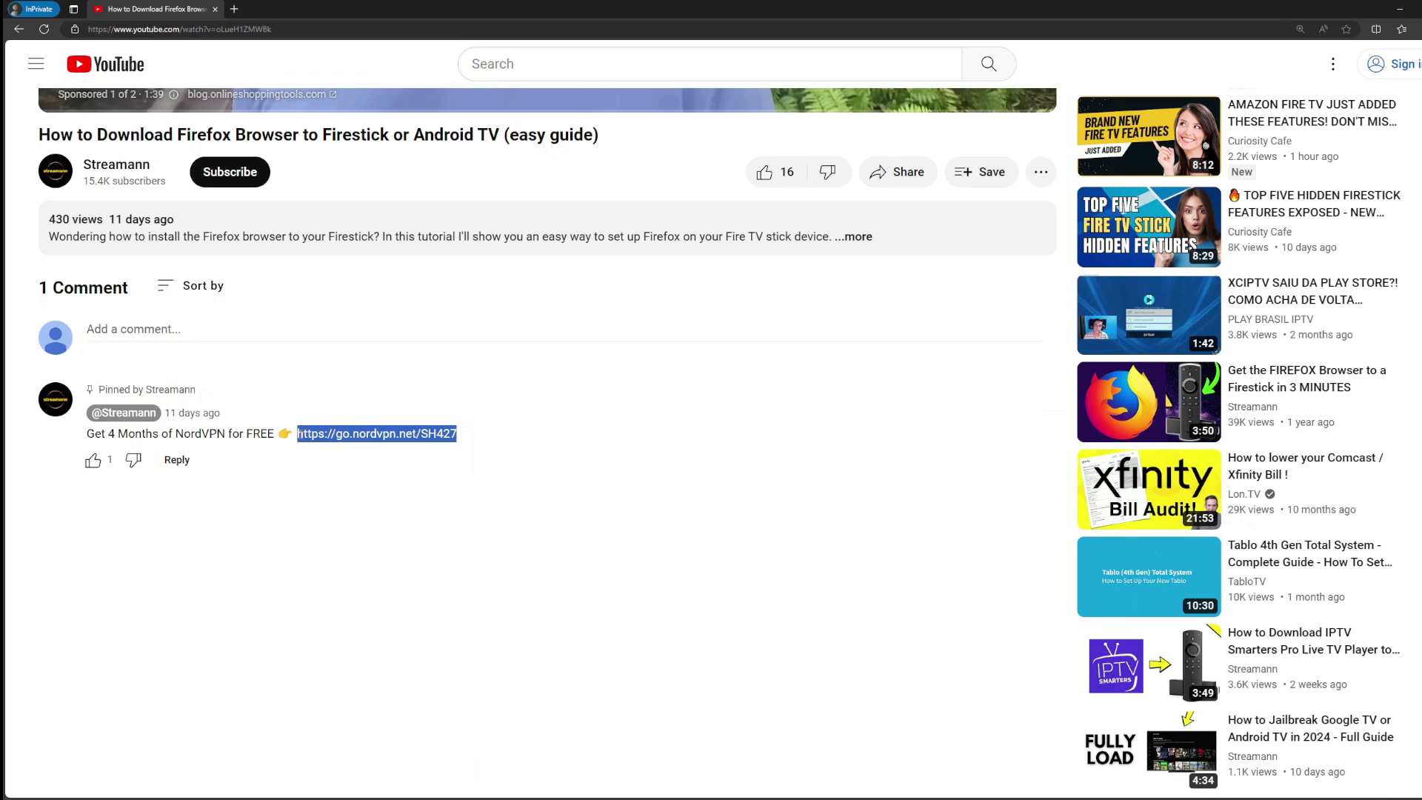
click(368, 438)
drag(602, 272, 698, 301)
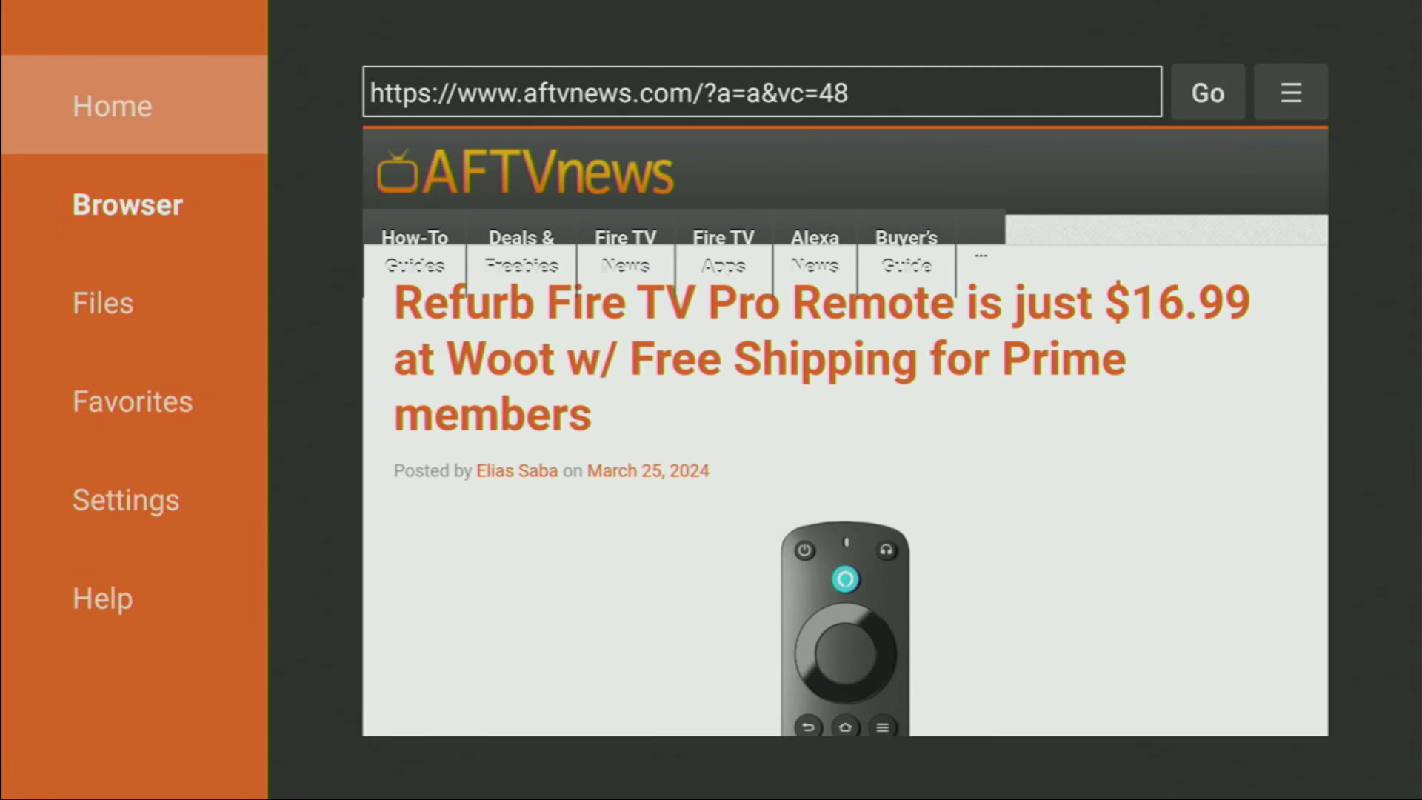
Step: Return to Downloader's Home page and bring up the keyboard for the URL field
key(Return)
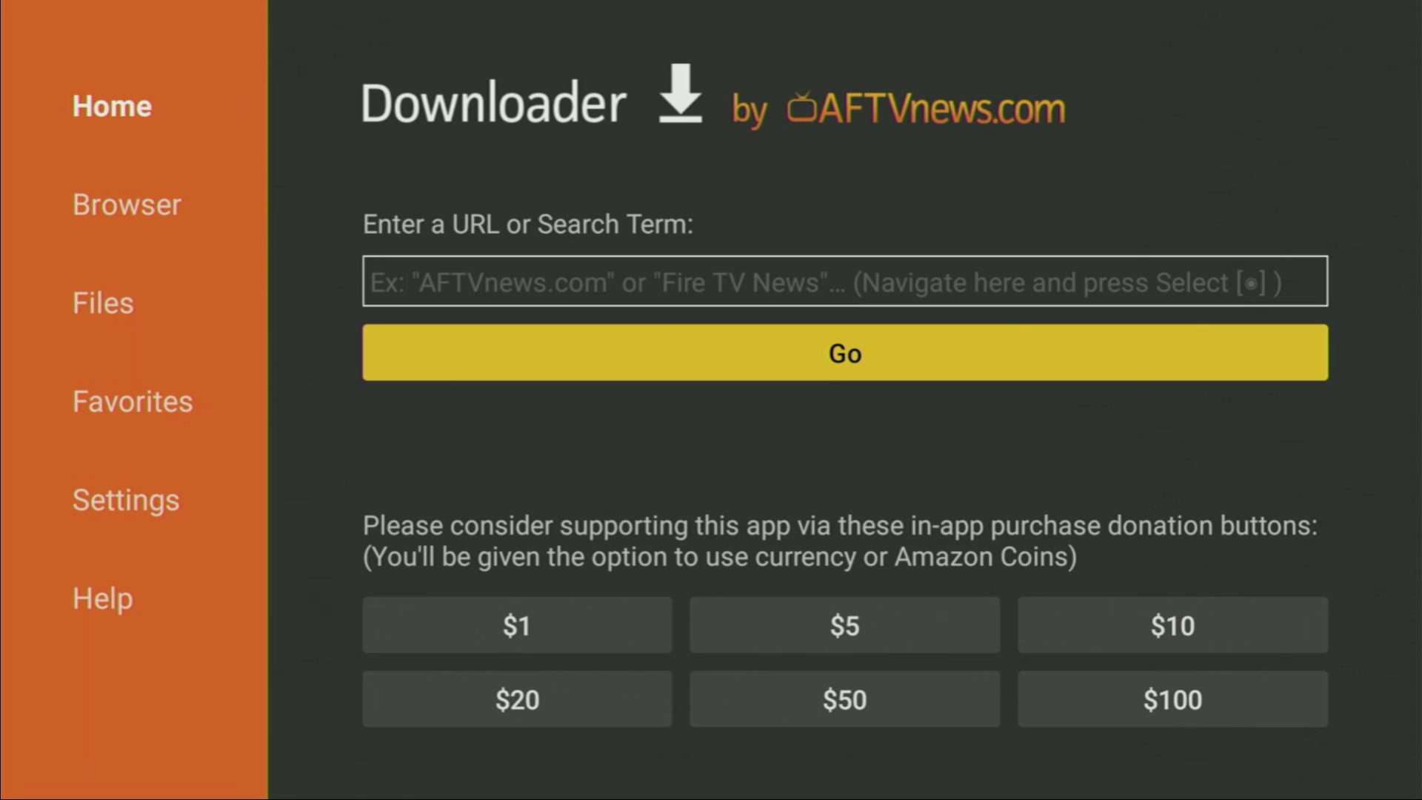
click(845, 281)
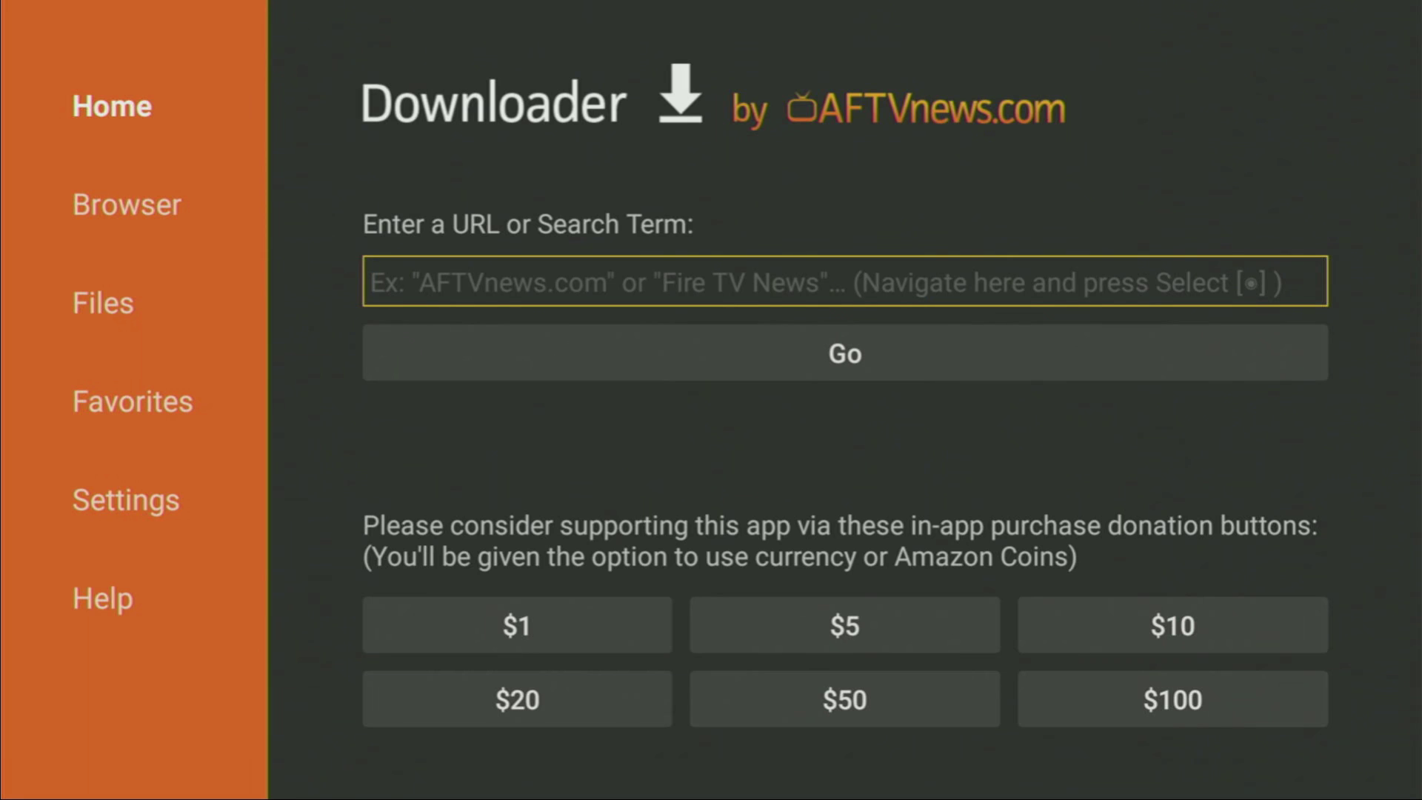
key(Return)
key(Up)
key(Right)
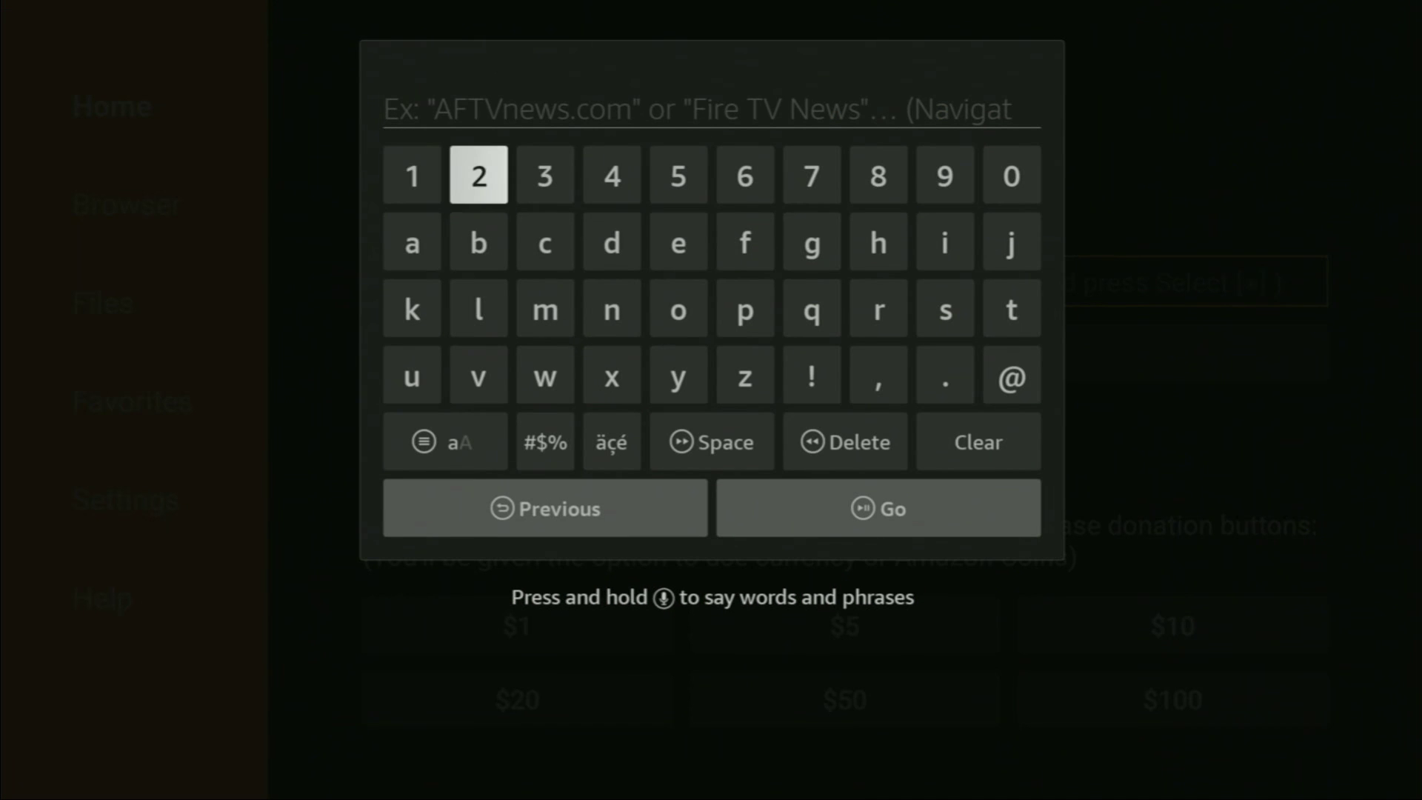
key(Return)
key(Right)
key(Right)
key(Right)
key(Right)
key(Right)
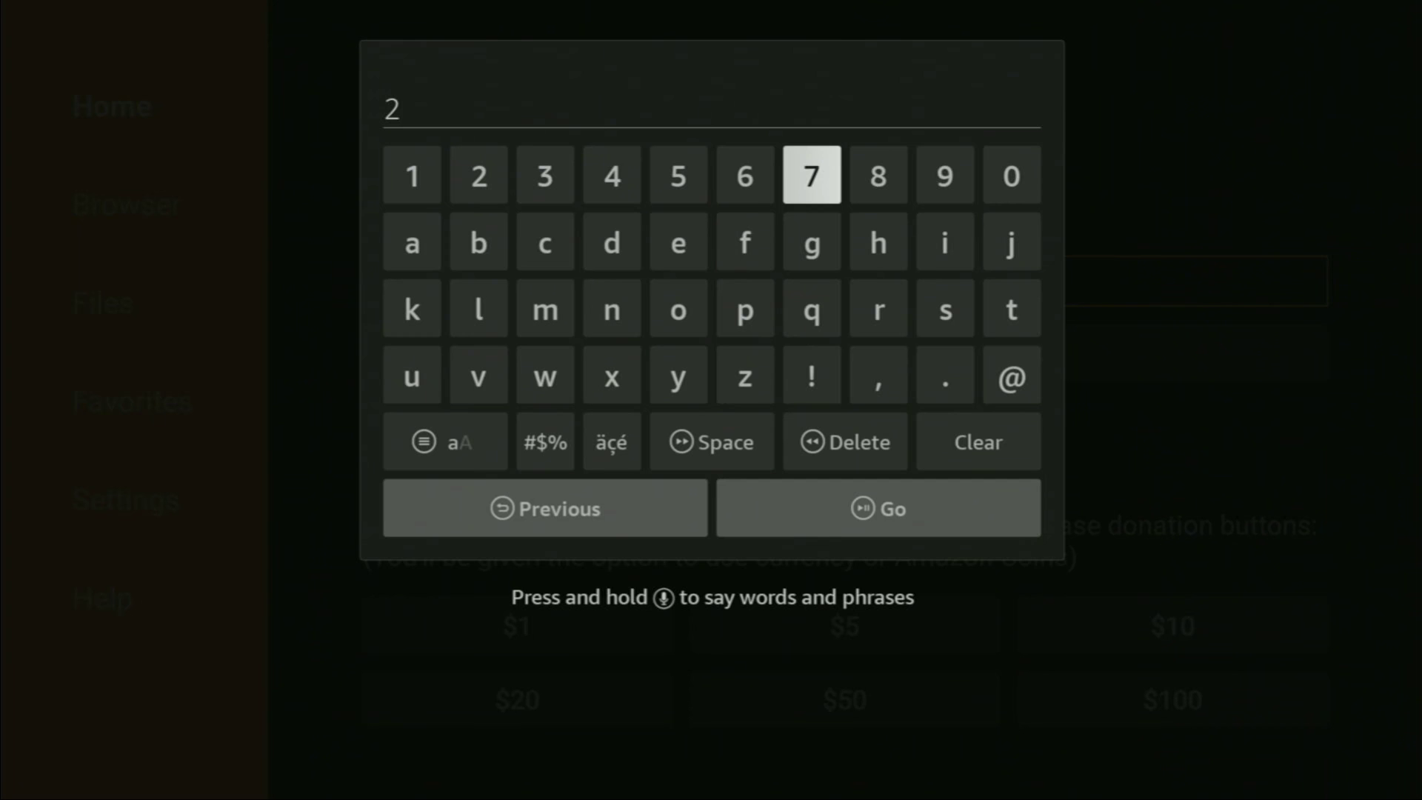
key(Return)
key(Left)
key(Return)
key(Left)
key(Left)
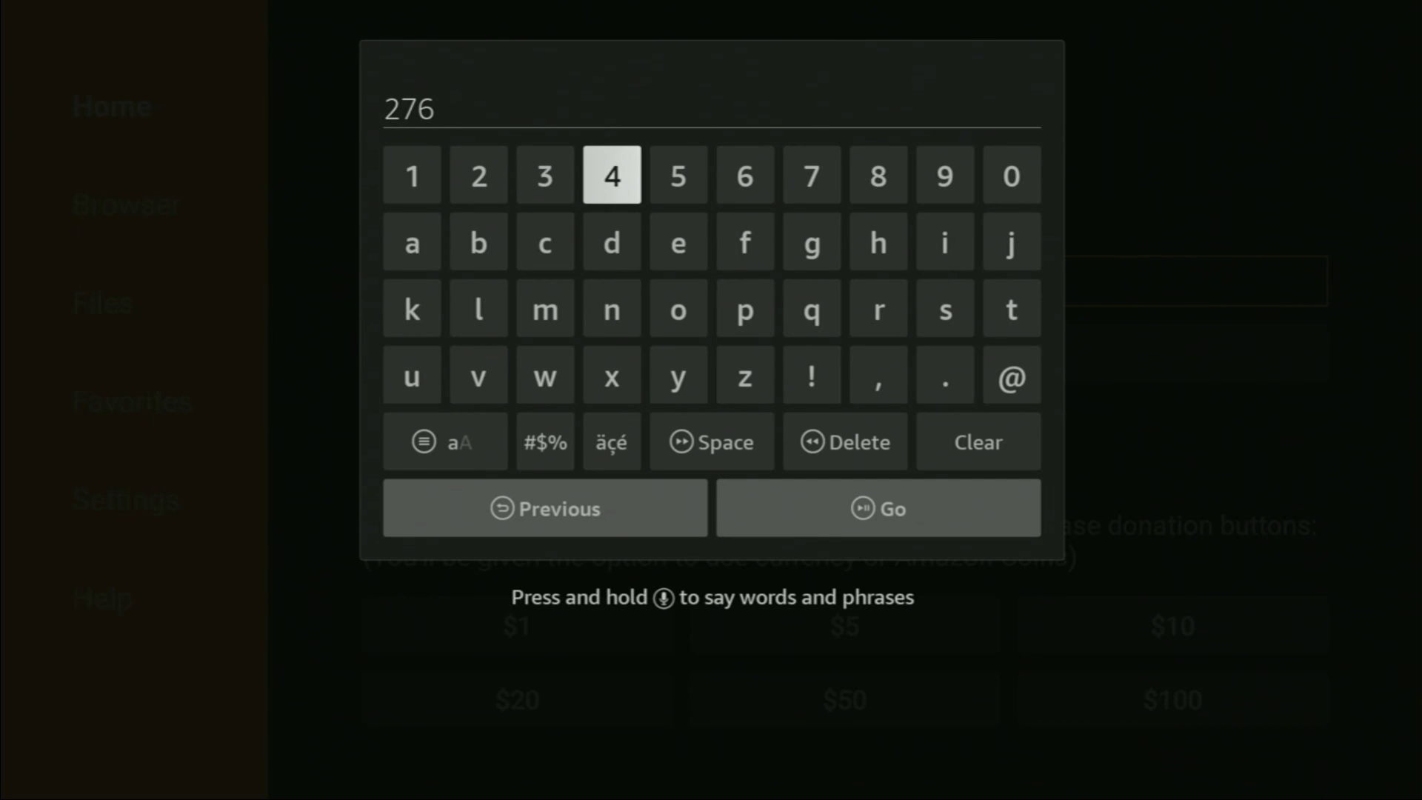
key(Return)
key(Left)
key(Left)
key(Return)
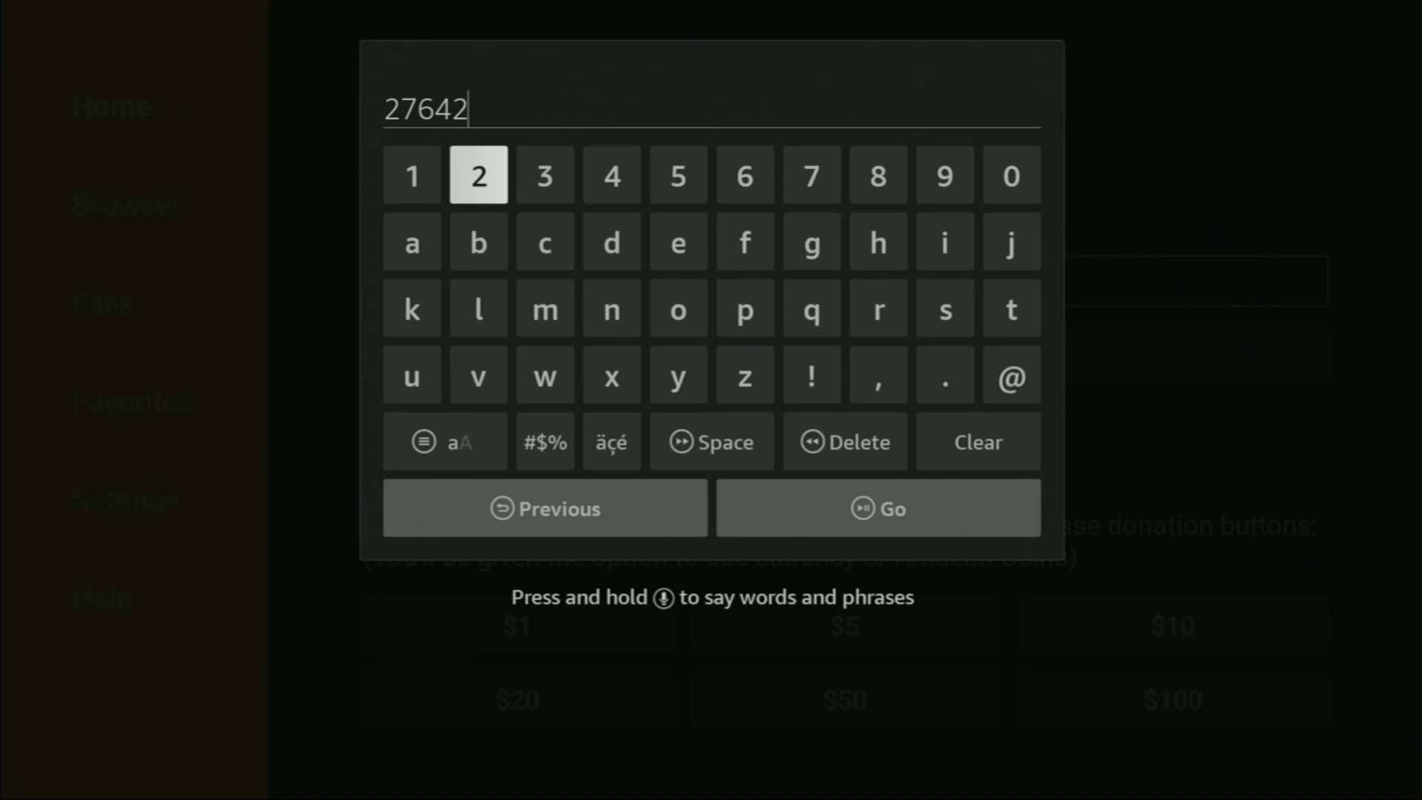
key(Down)
key(Down)
key(Down)
key(Down)
key(Down)
key(Right)
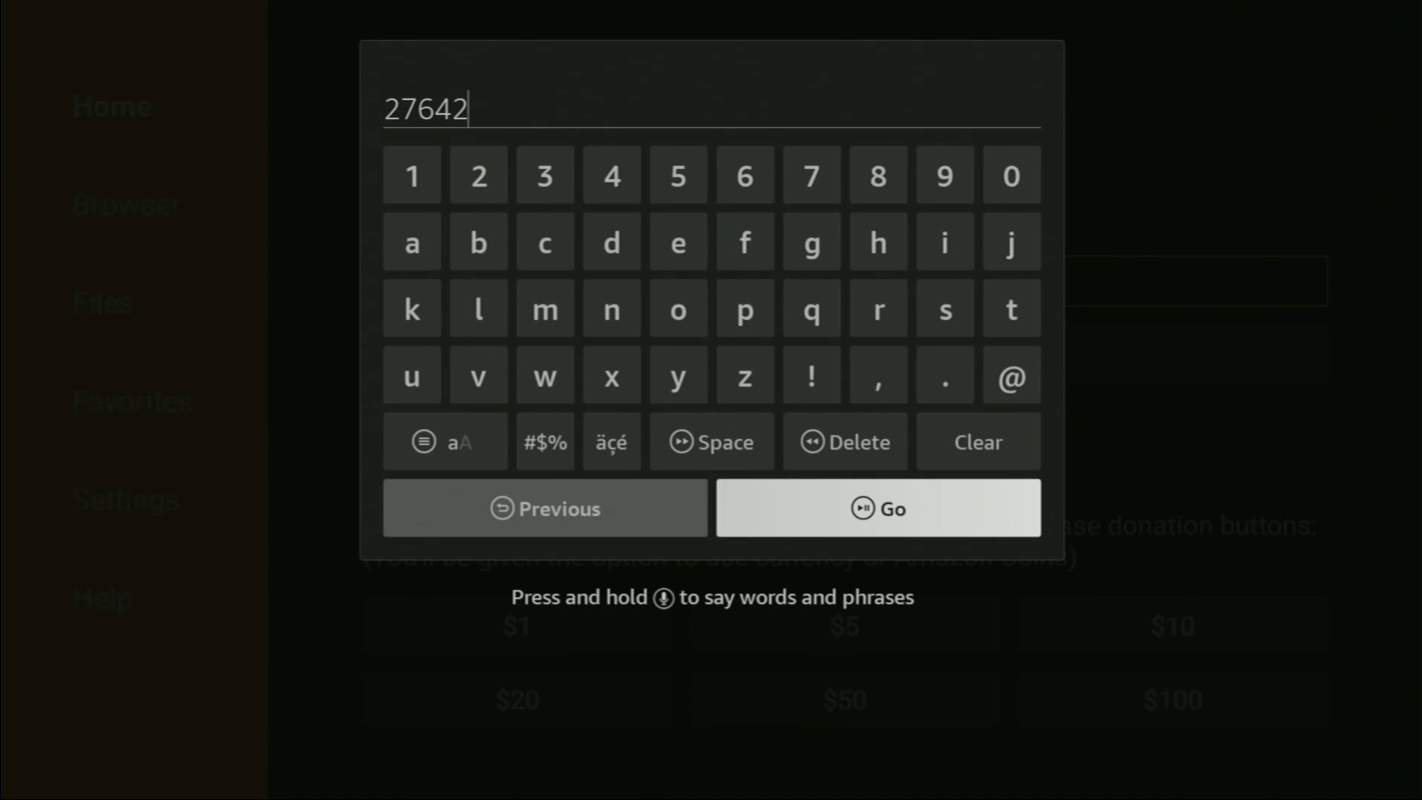
Step: Submit code 27642 to install FileSynced, then close the install screen with Done
key(Return)
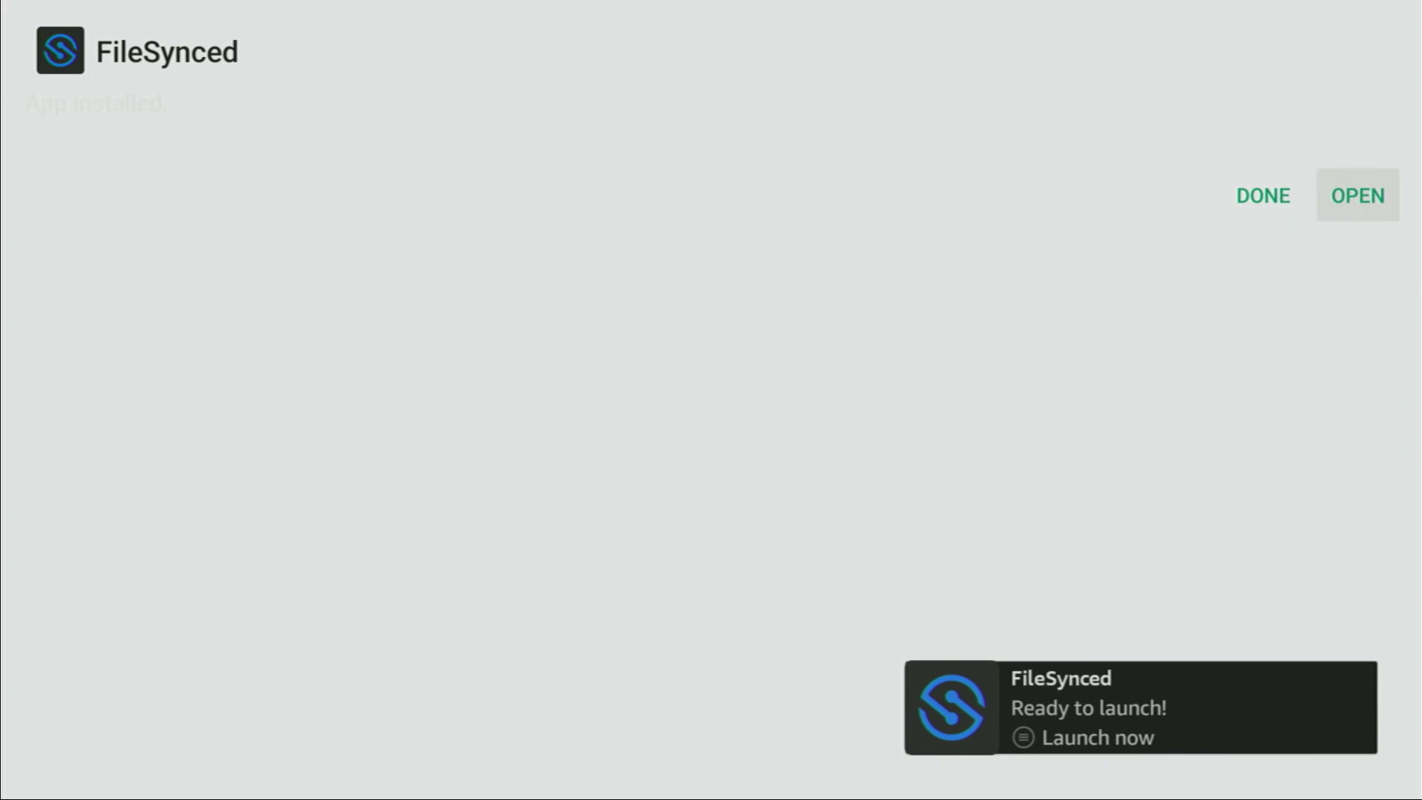
key(Left)
key(Right)
key(Left)
key(Return)
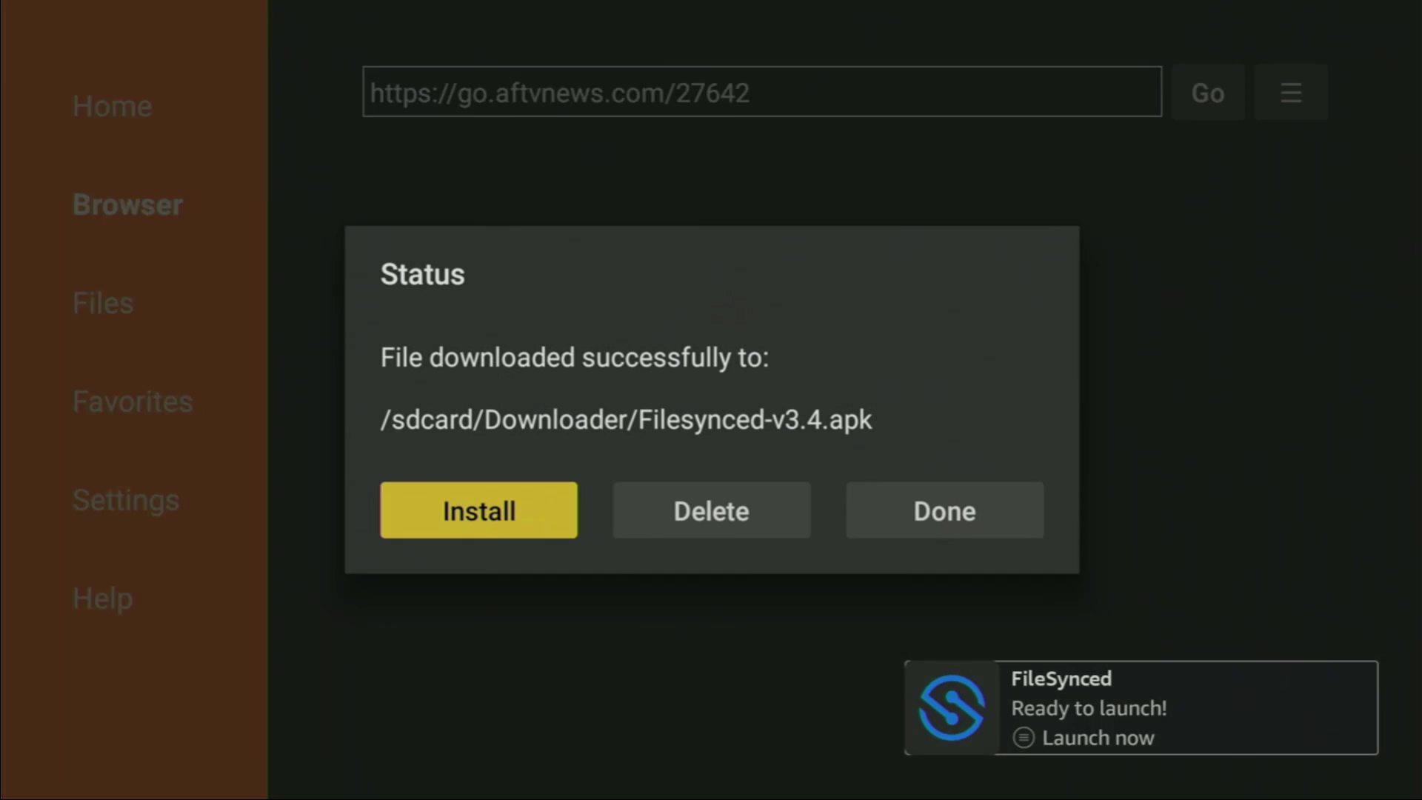
Step: Delete the downloaded Filesynced-v3.4.apk and return to the Fire TV home screen
key(Right)
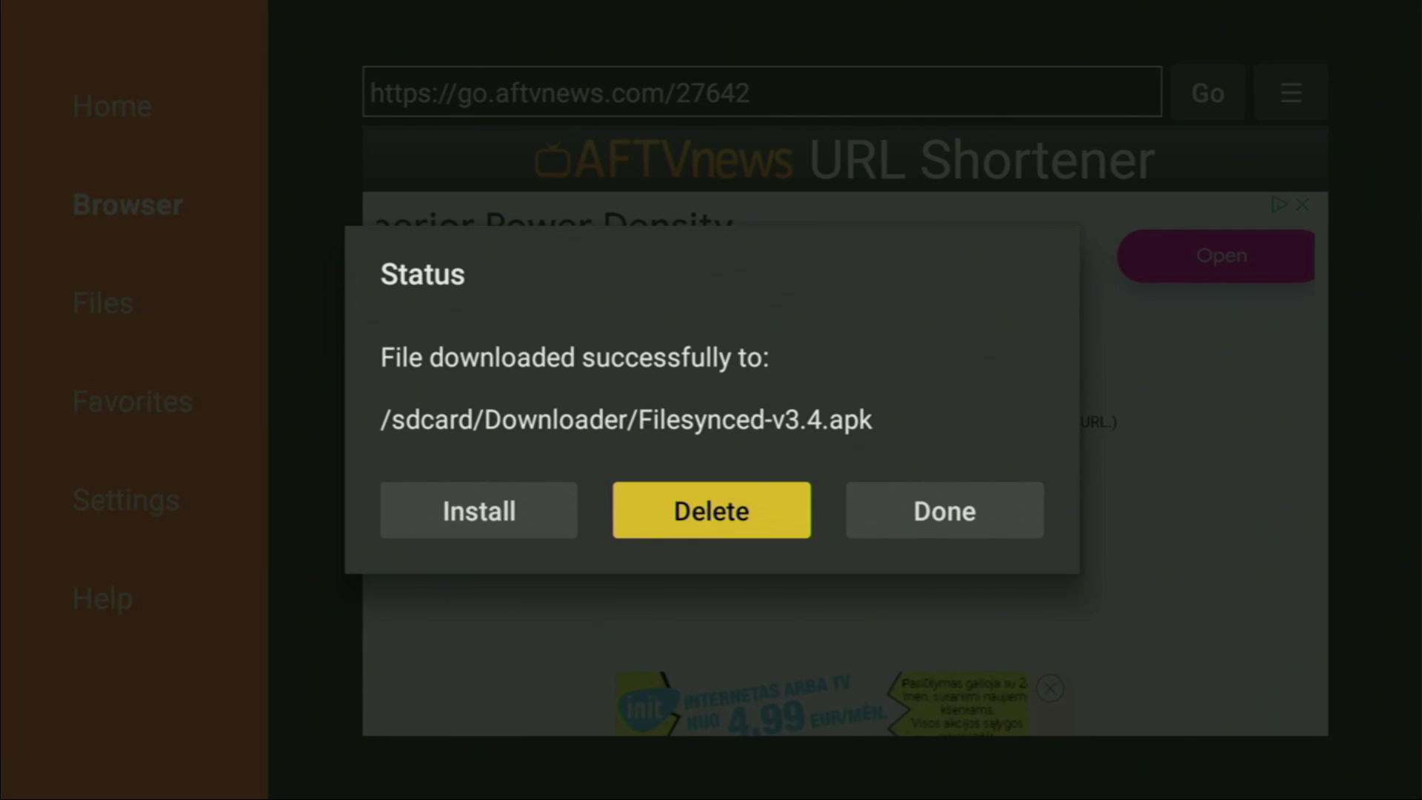
key(Return)
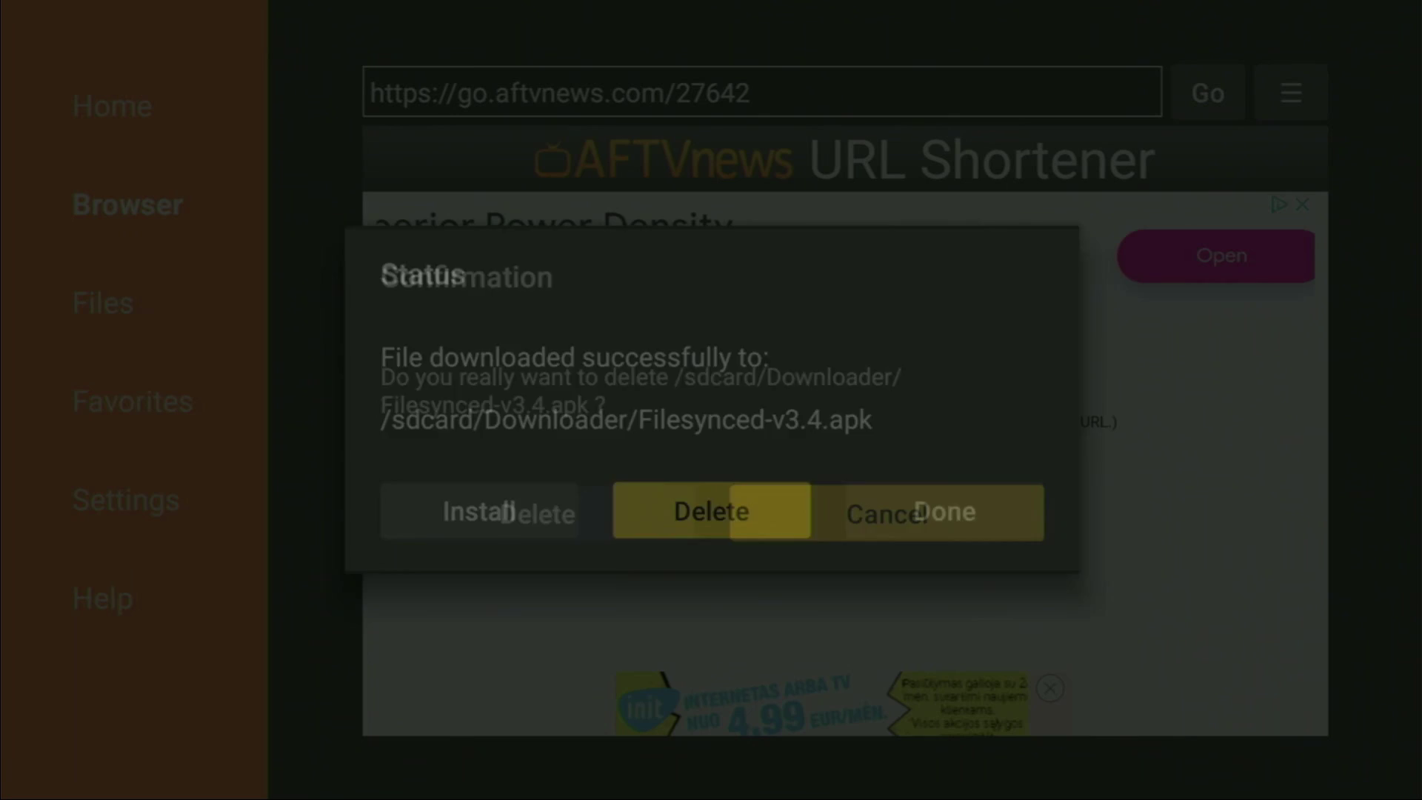
key(Return)
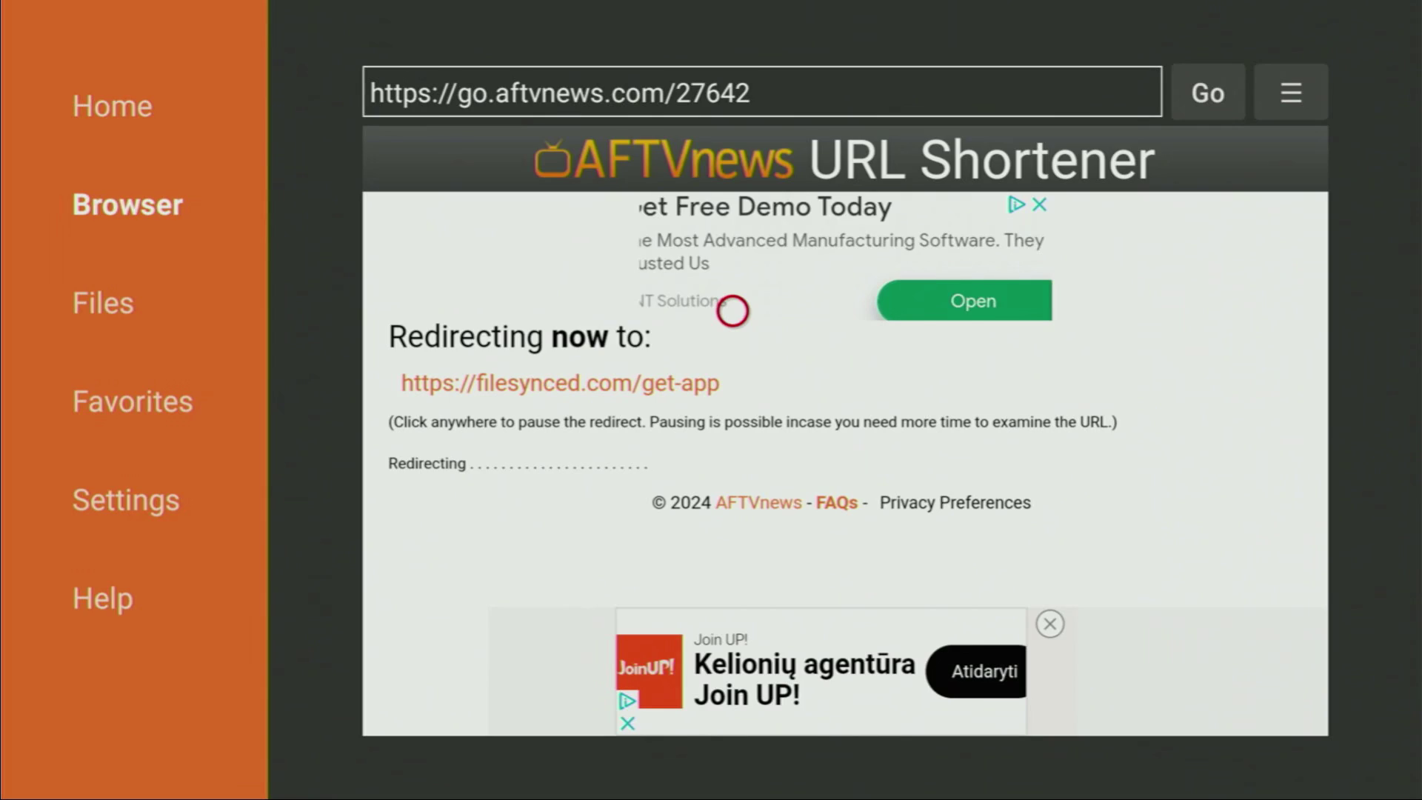
key(Home)
key(Left)
key(Left)
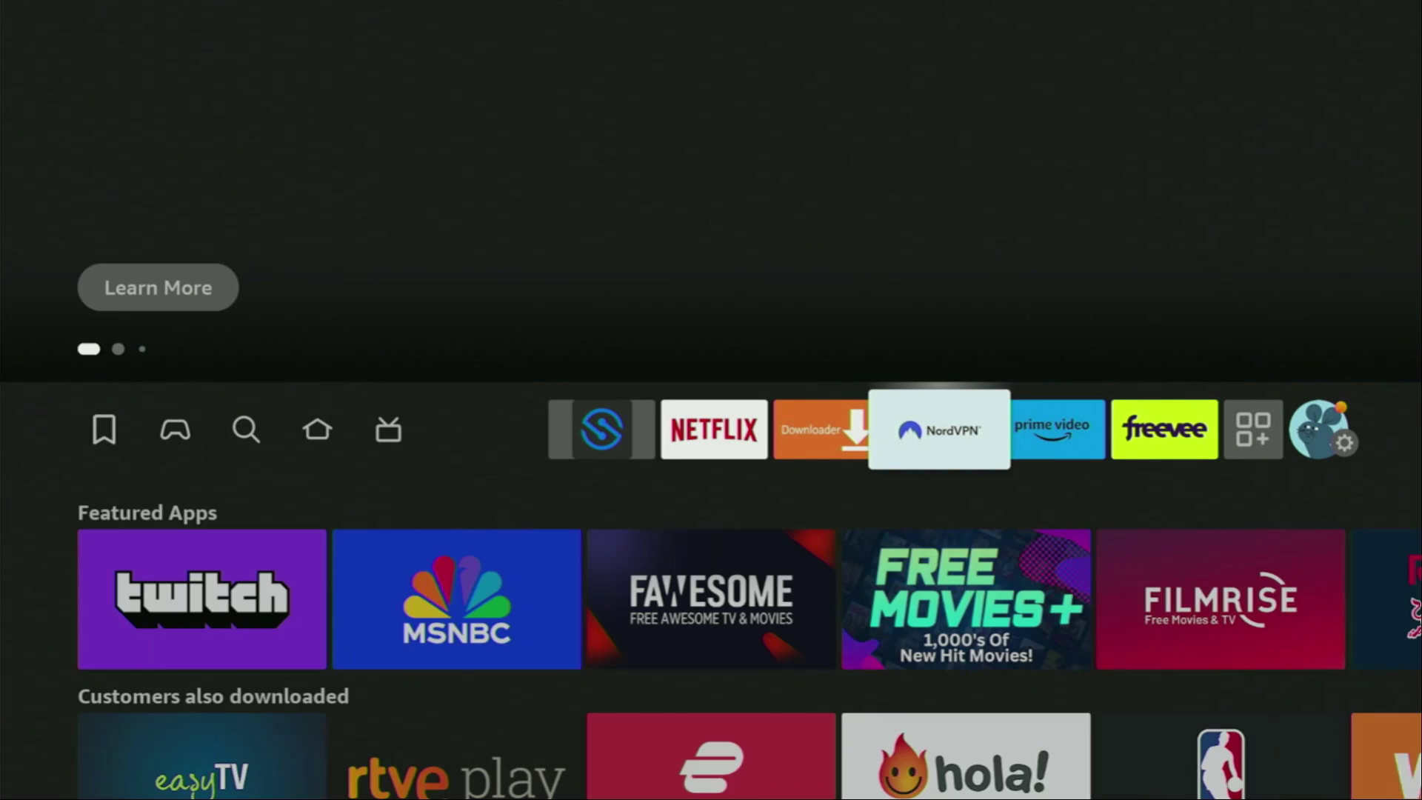
key(Right)
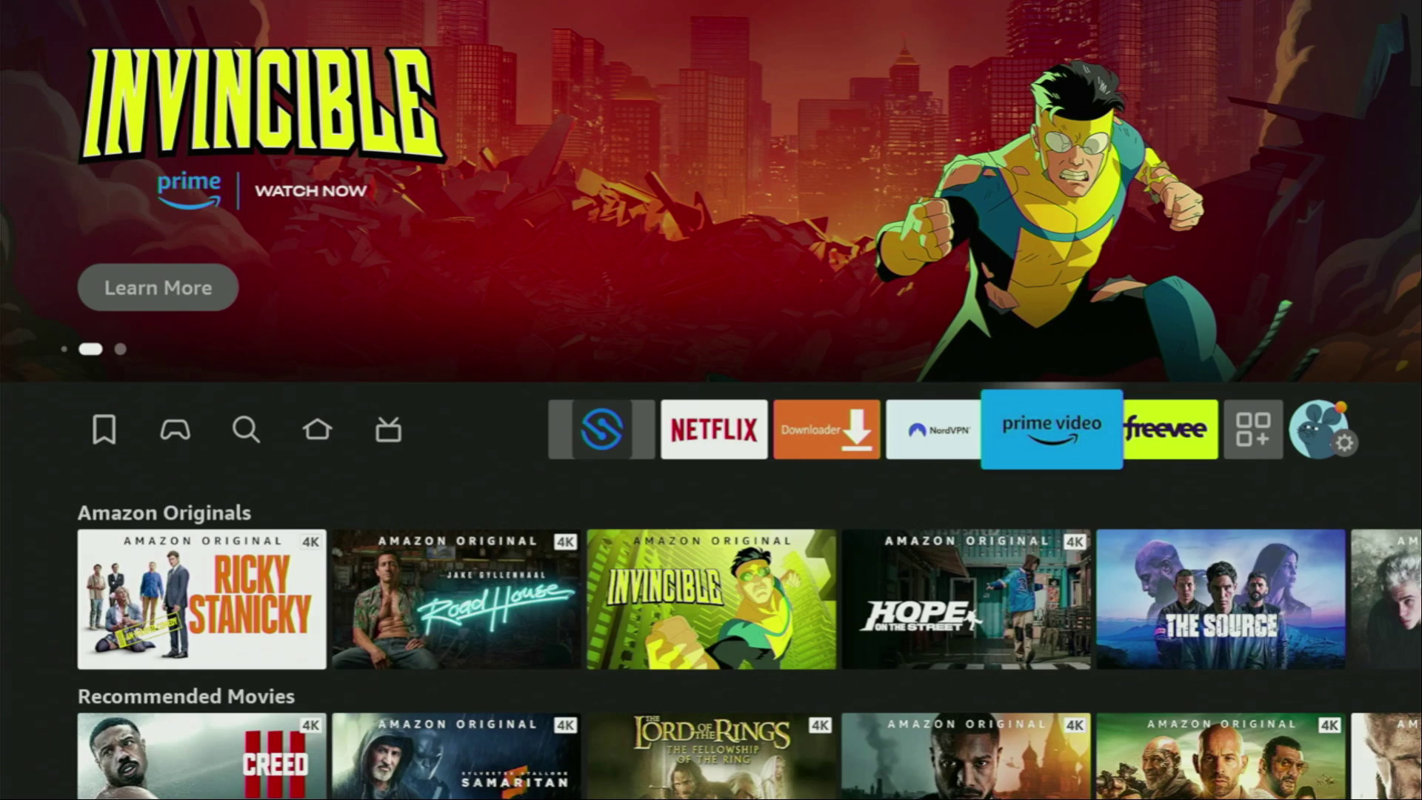
key(Right)
key(Right)
key(Right)
key(Right)
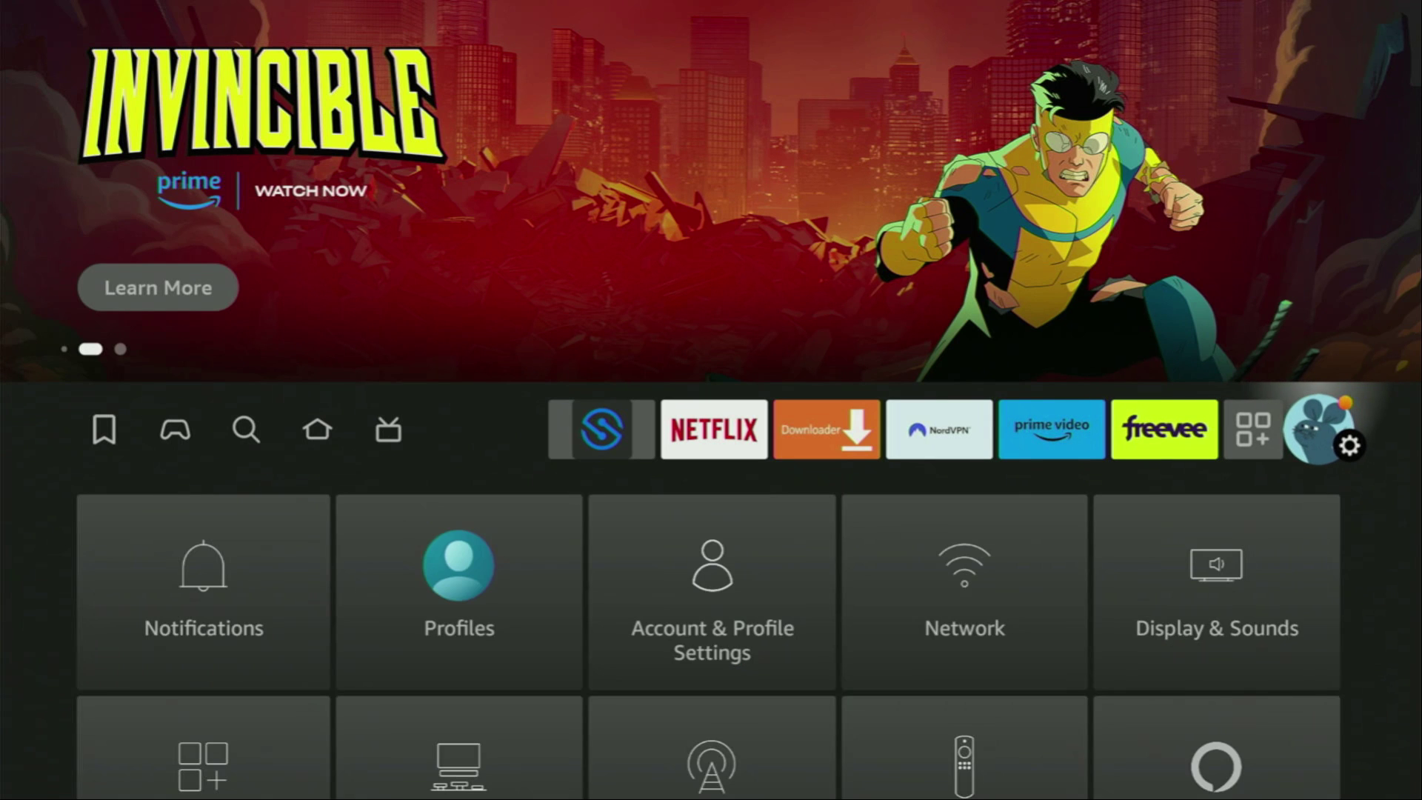
key(Down)
key(Down)
key(Down)
key(Right)
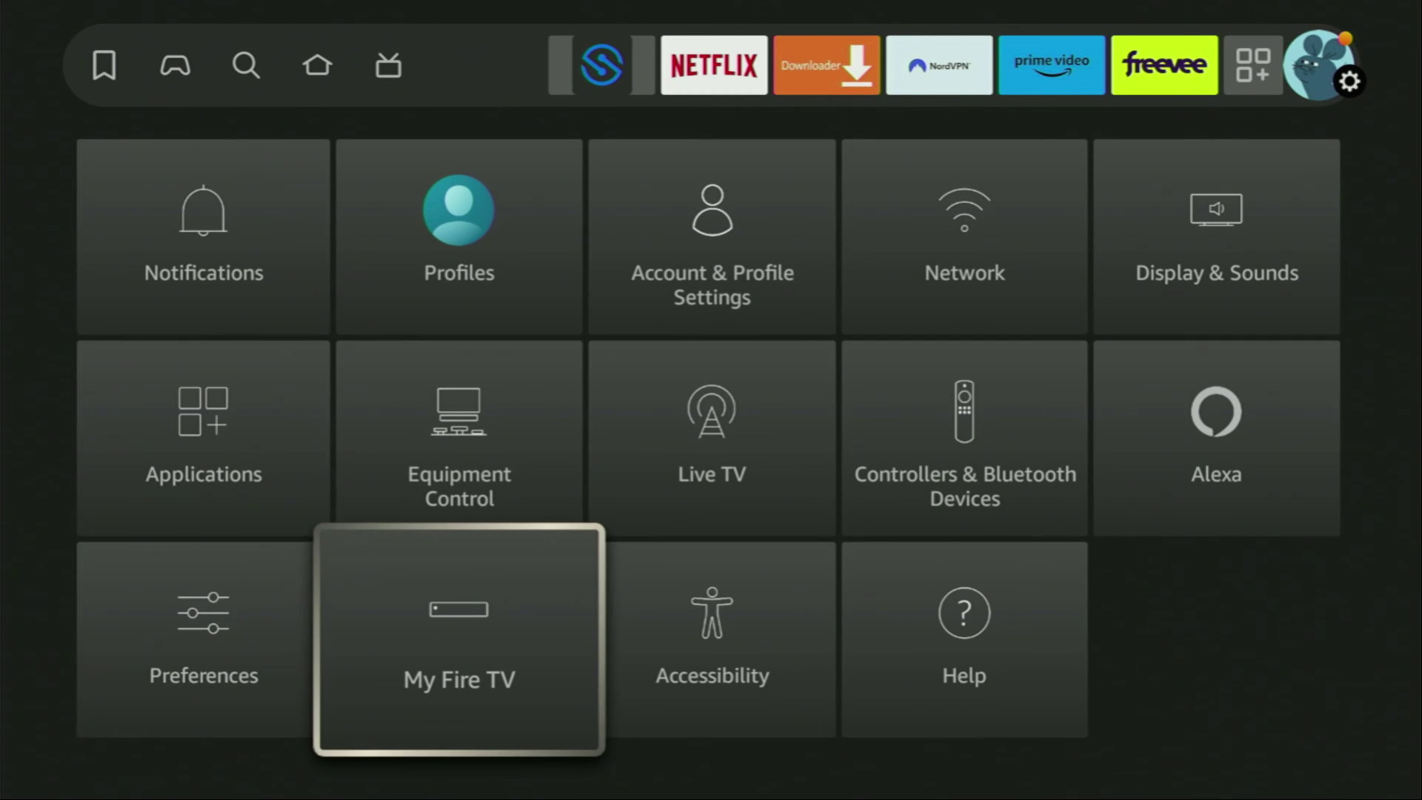
key(Return)
key(Down)
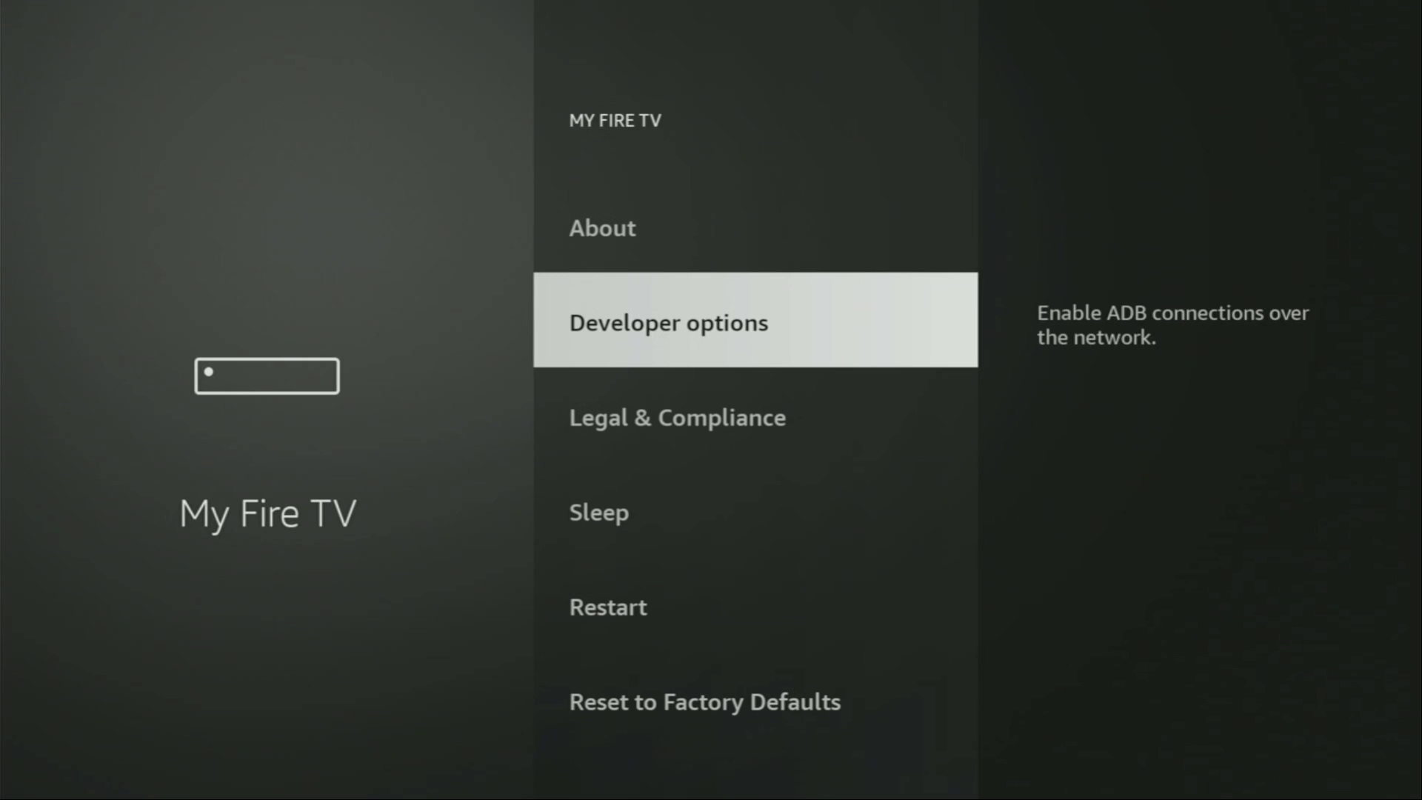
key(Return)
key(Down)
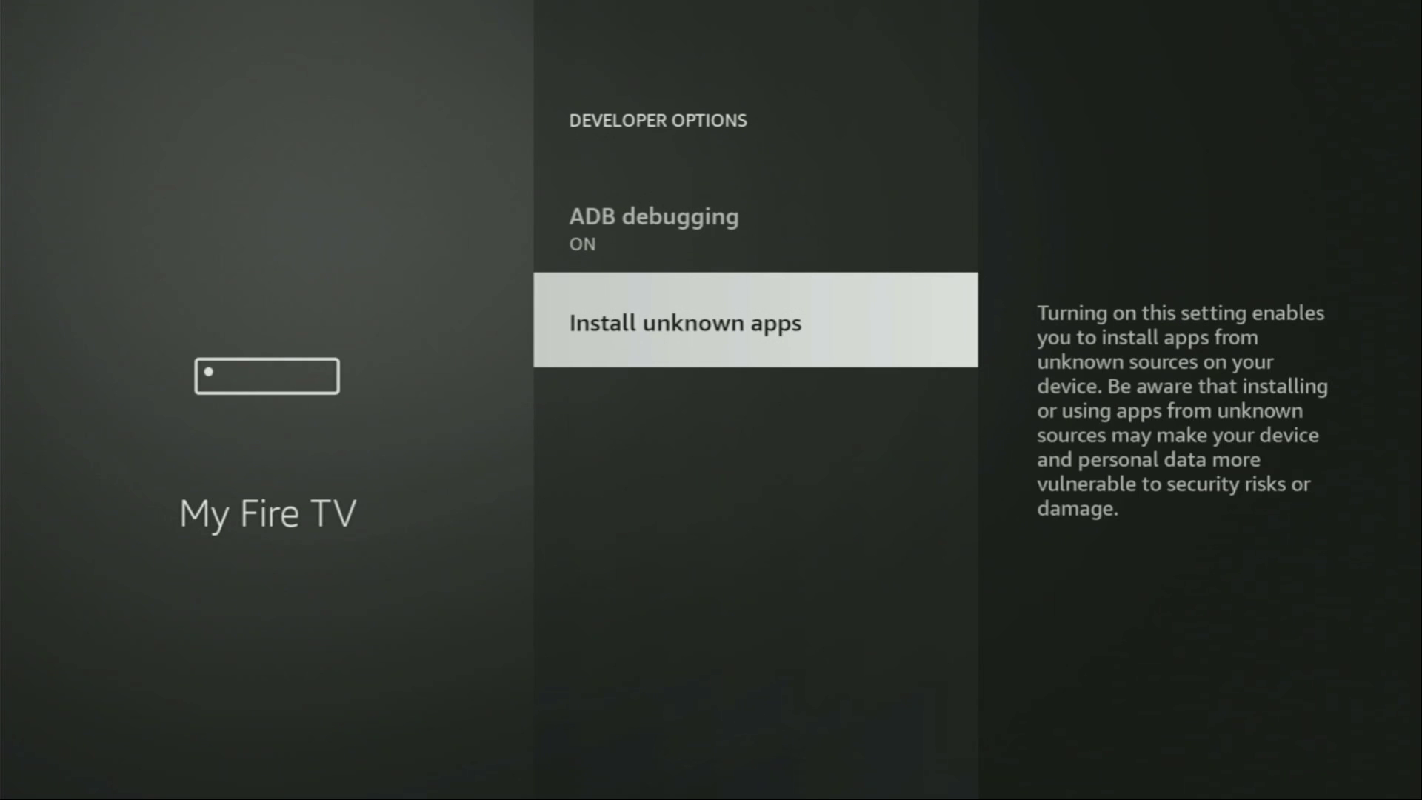
key(Return)
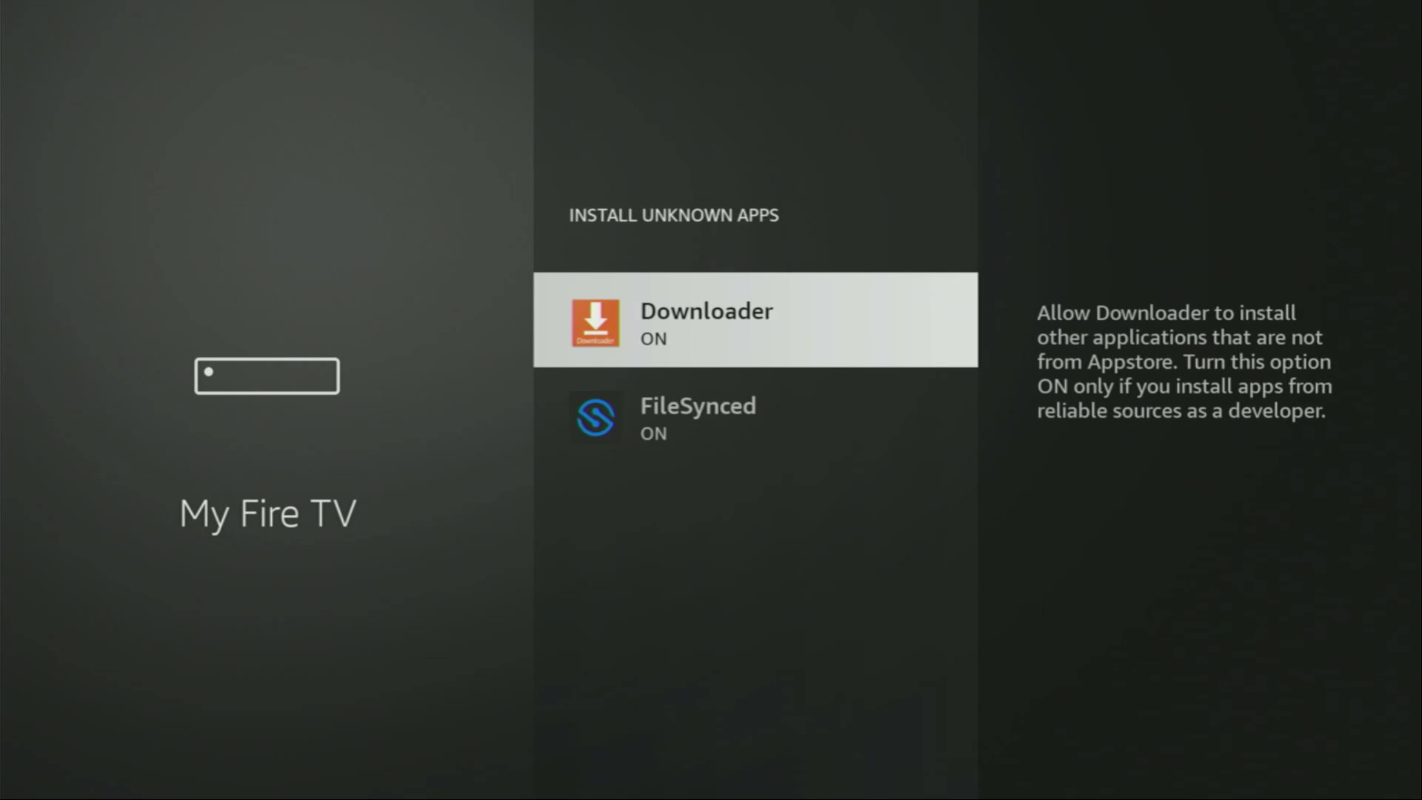
key(Down)
key(Return)
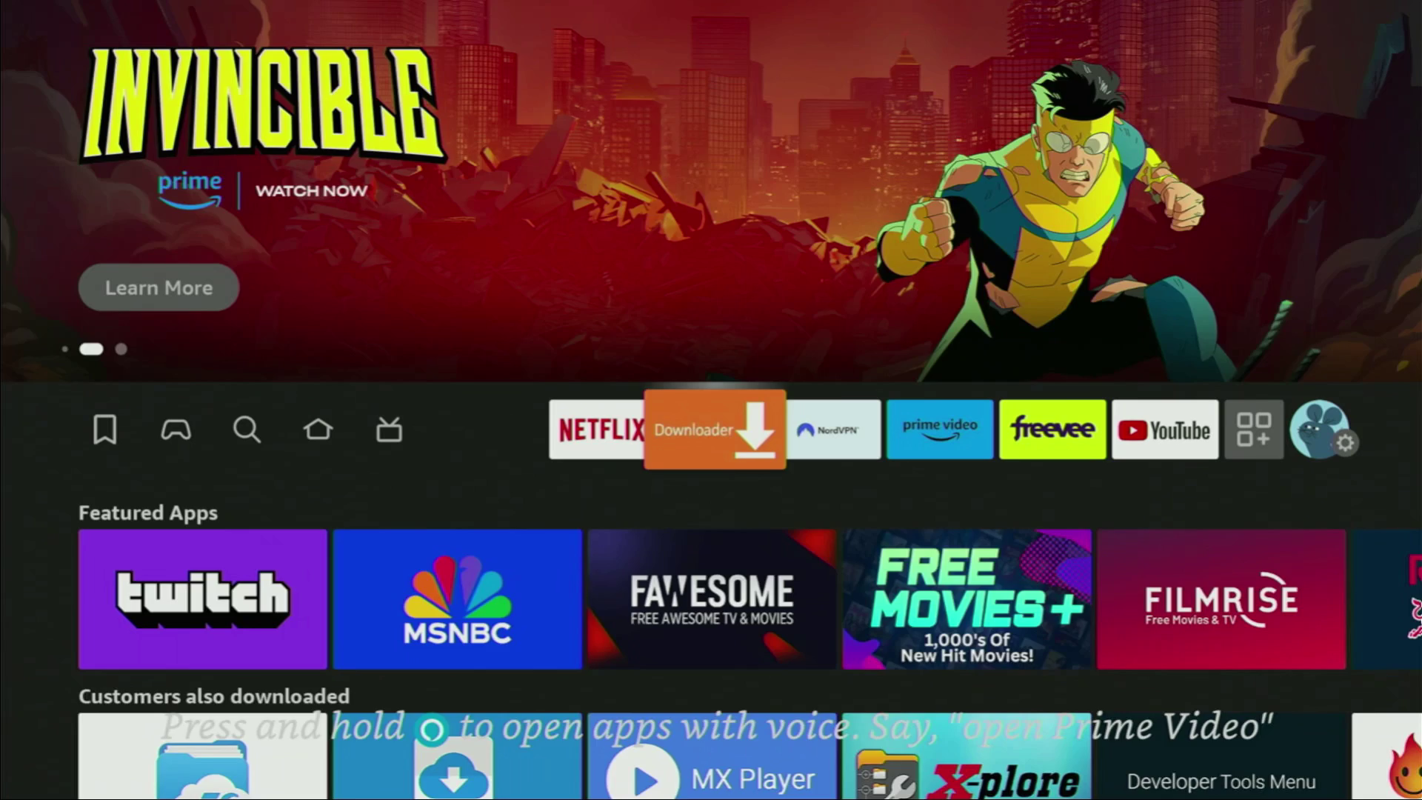
Step: Find FileSynced in the apps grid and move it to the front
key(Left)
key(Left)
key(Left)
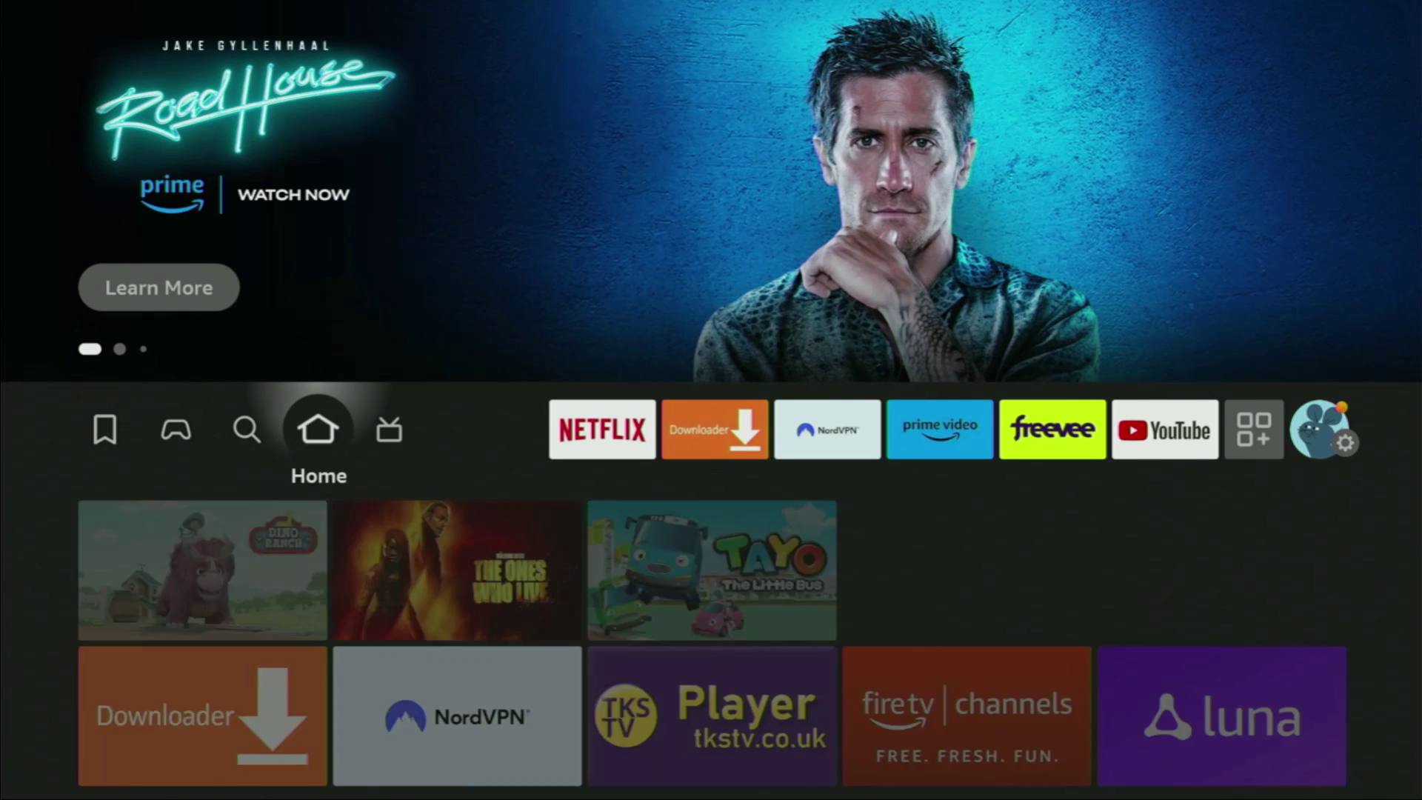
key(Right)
key(Right)
key(Right)
key(Right)
key(Right)
key(Right)
key(Right)
key(Right)
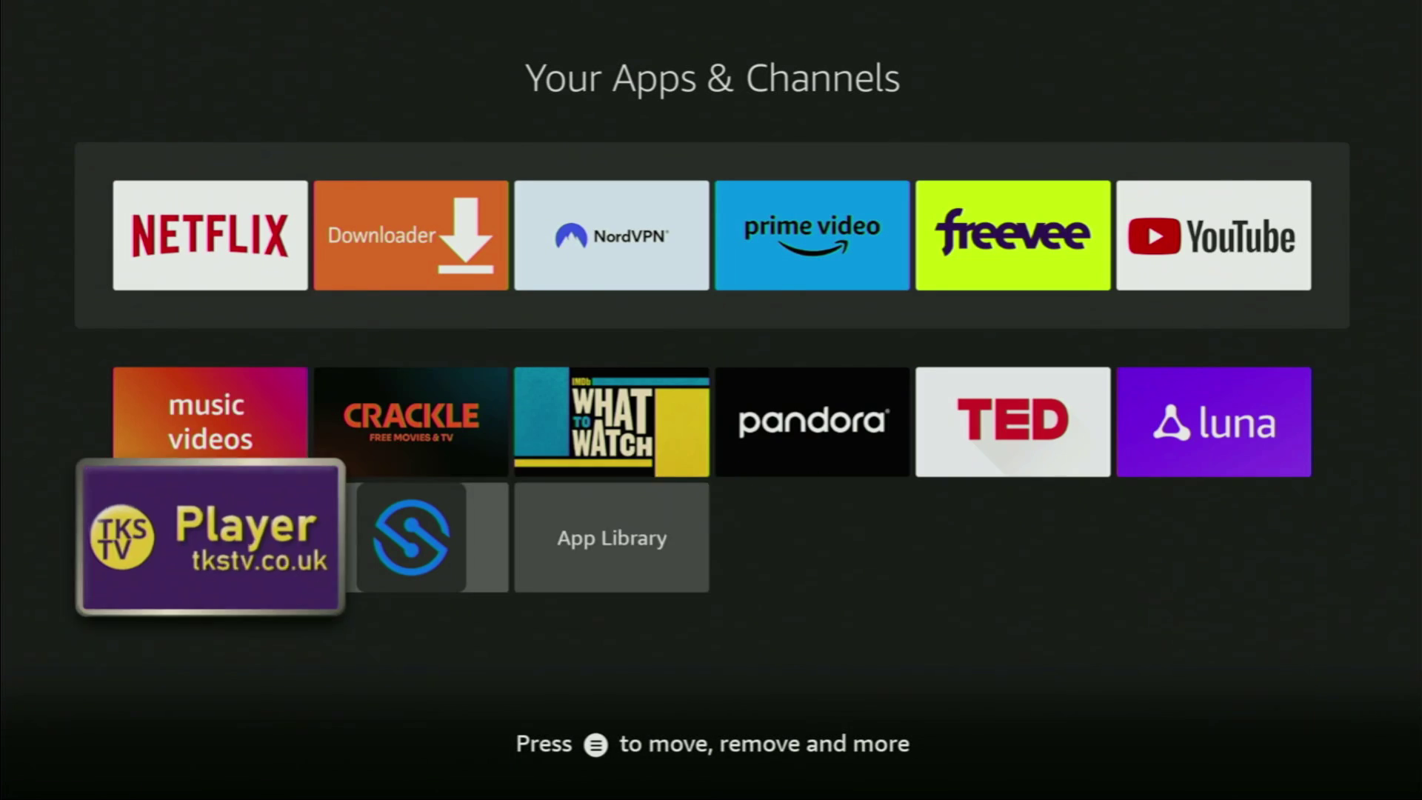
key(Right)
key(Right)
key(Left)
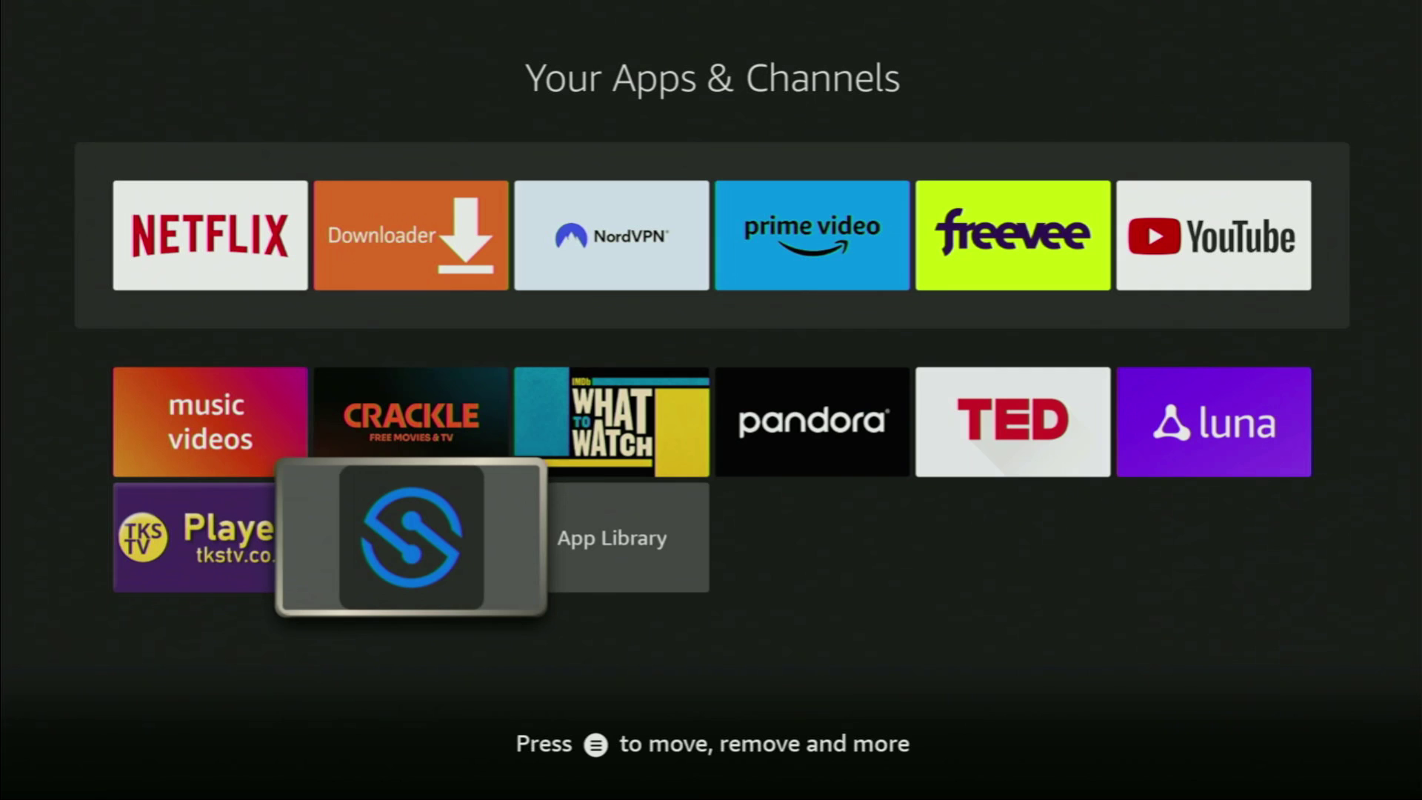
key(Menu)
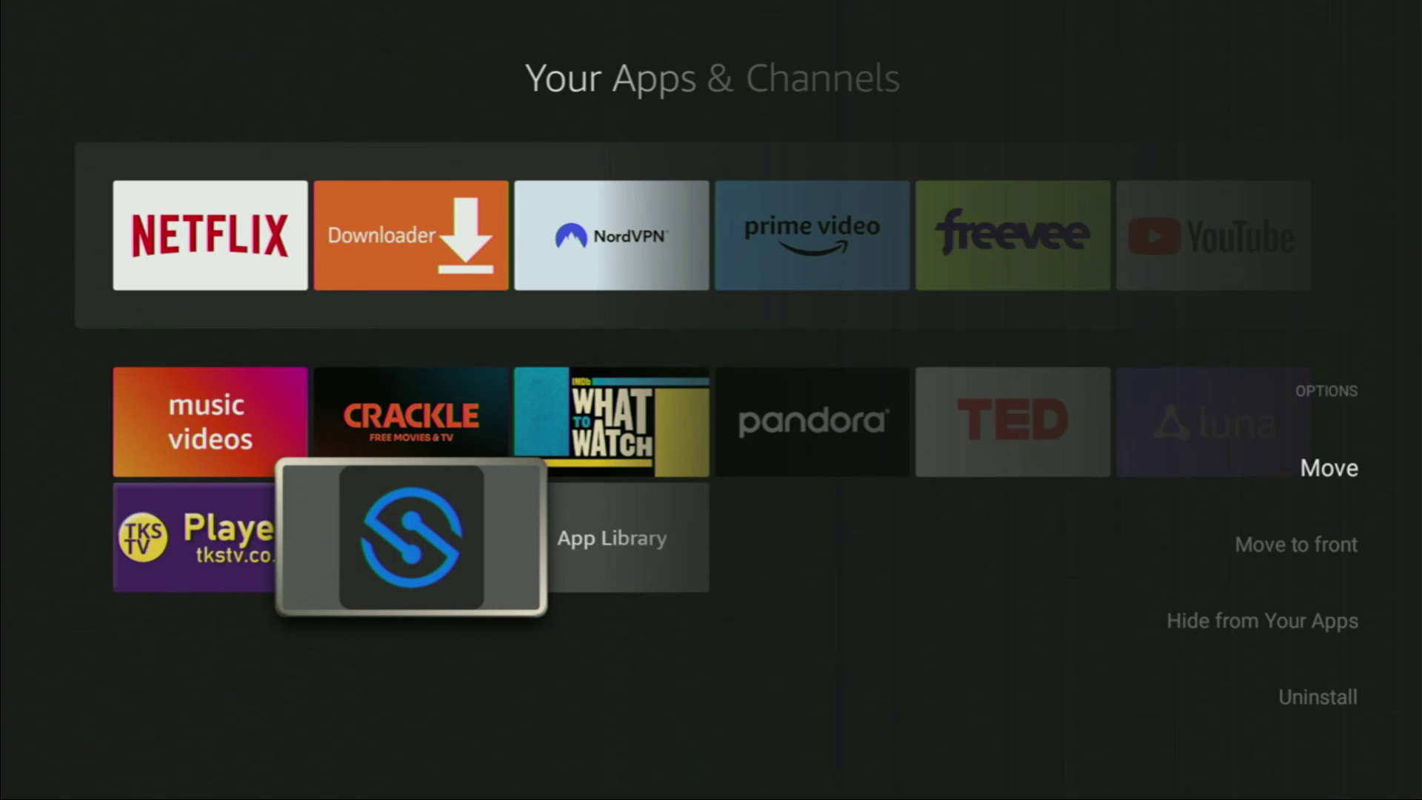
key(Down)
key(Return)
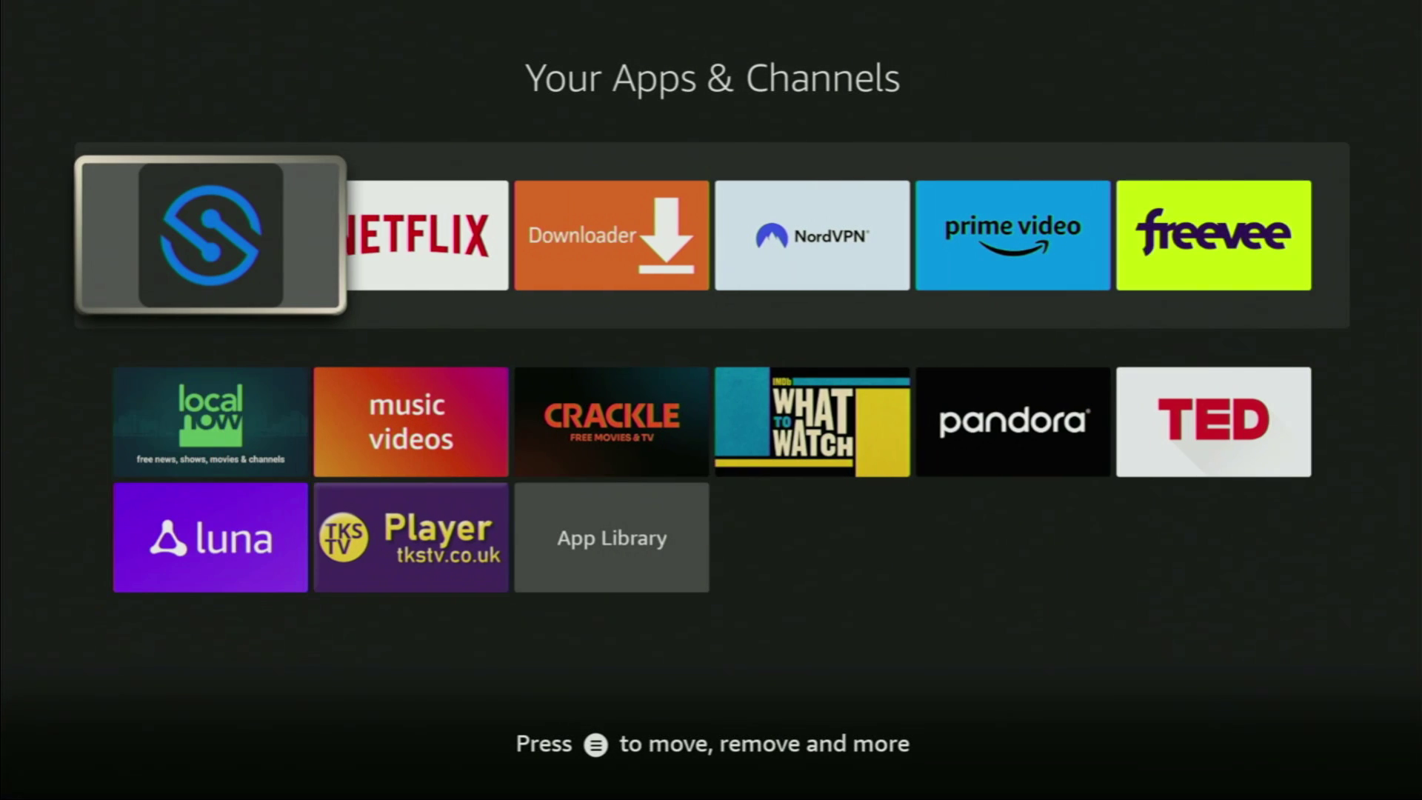
Step: Browse the top row to confirm FileSynced now sits first, ahead of Netflix
key(Down)
key(Up)
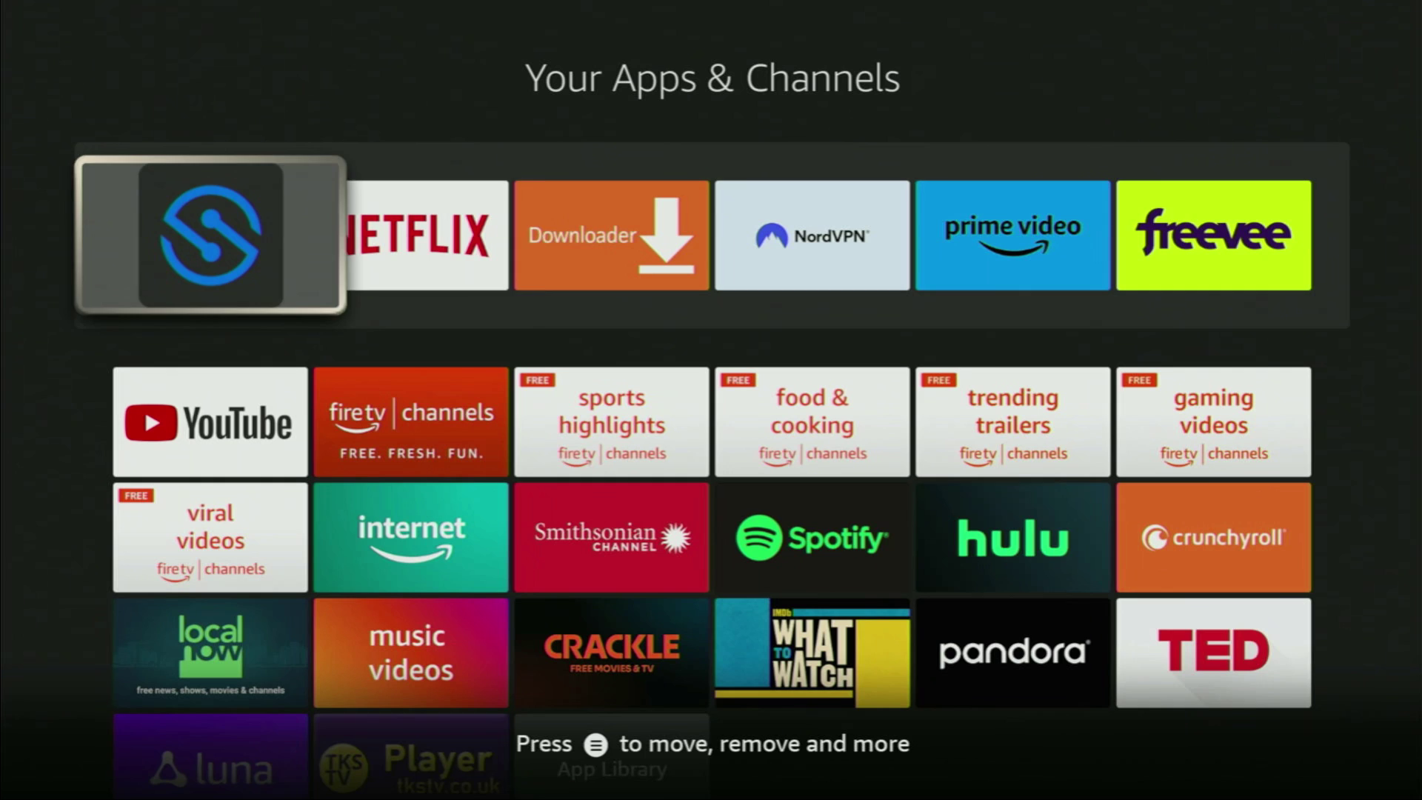
key(Right)
key(Left)
key(Right)
key(Right)
key(Right)
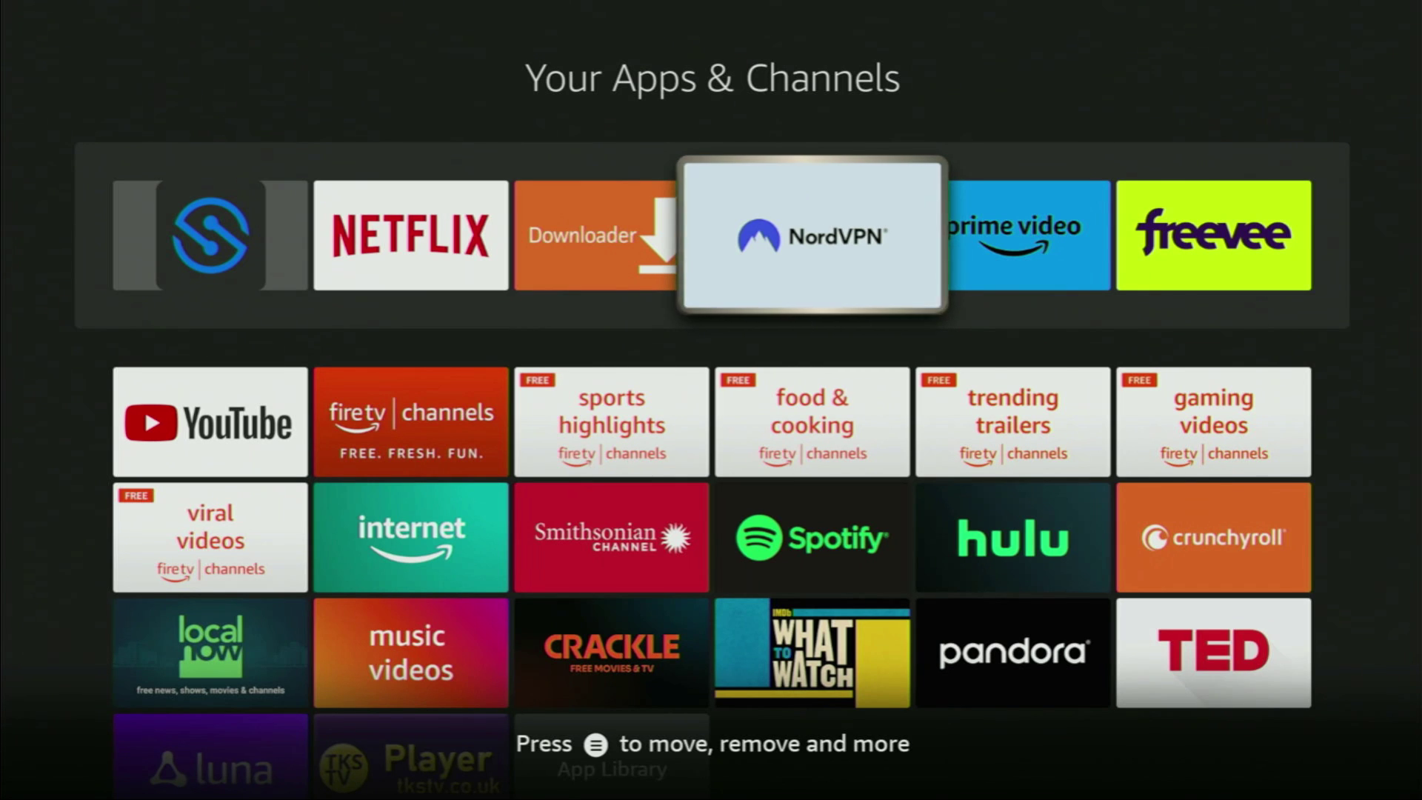
Step: Launch FileSynced and confirm the Previous Codes history is empty
key(Return)
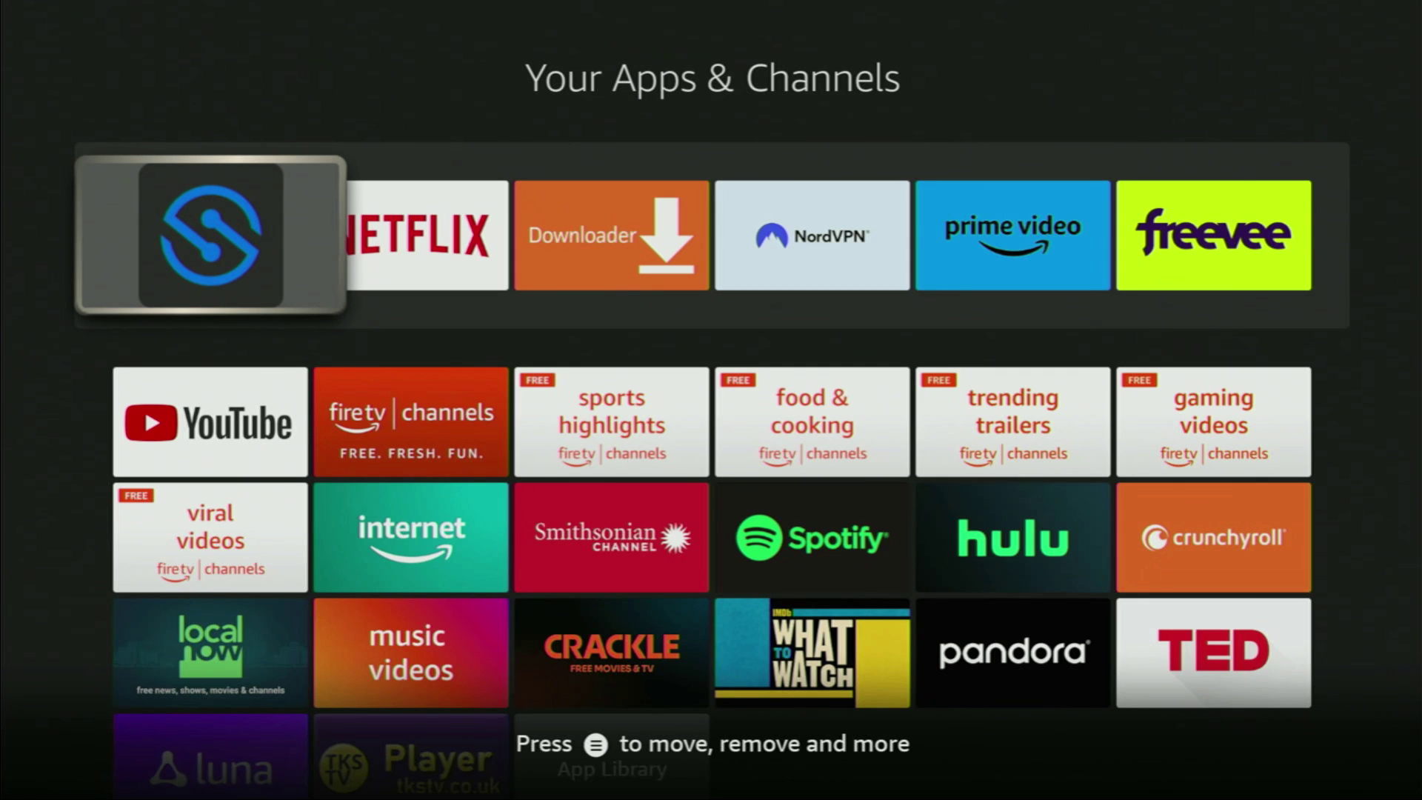
key(Return)
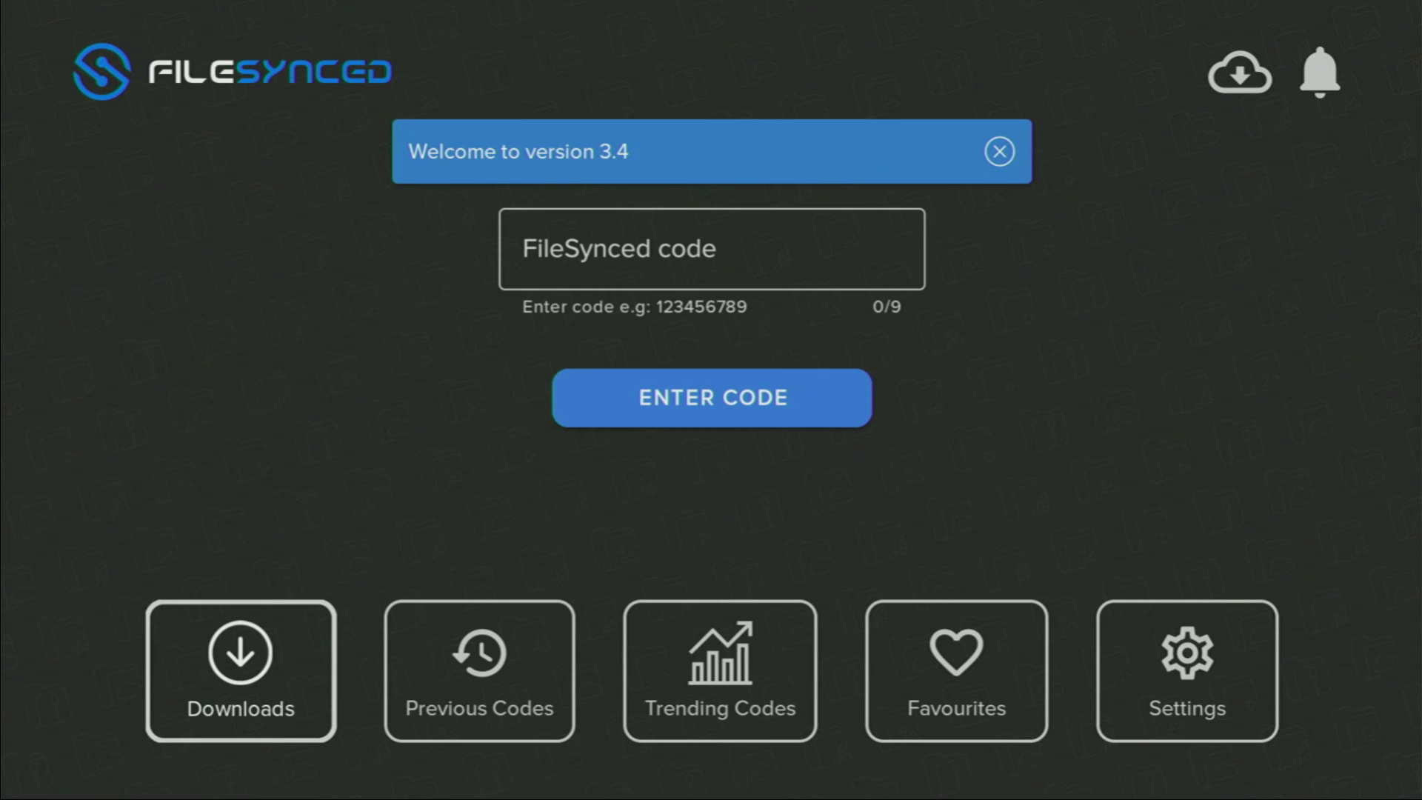
key(Right)
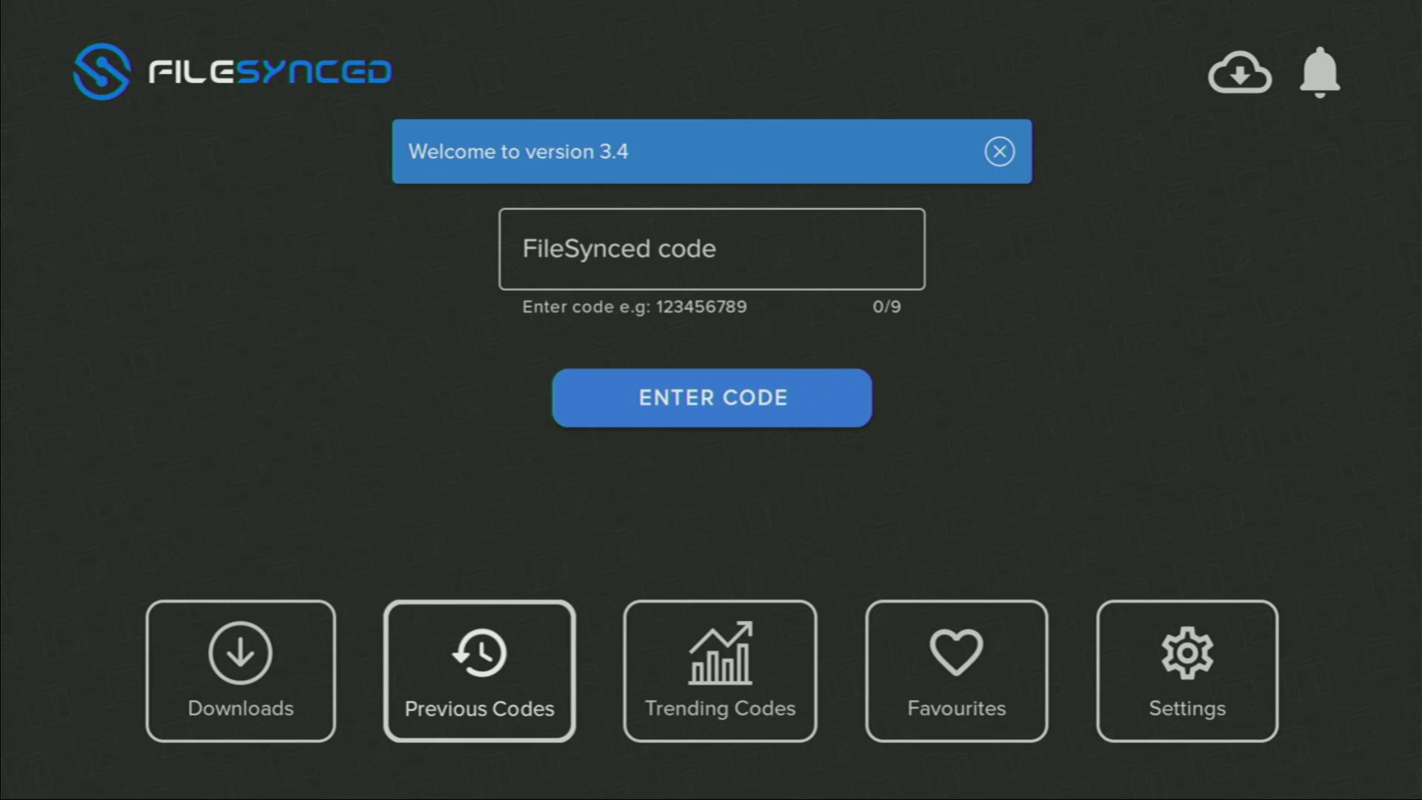
key(Left)
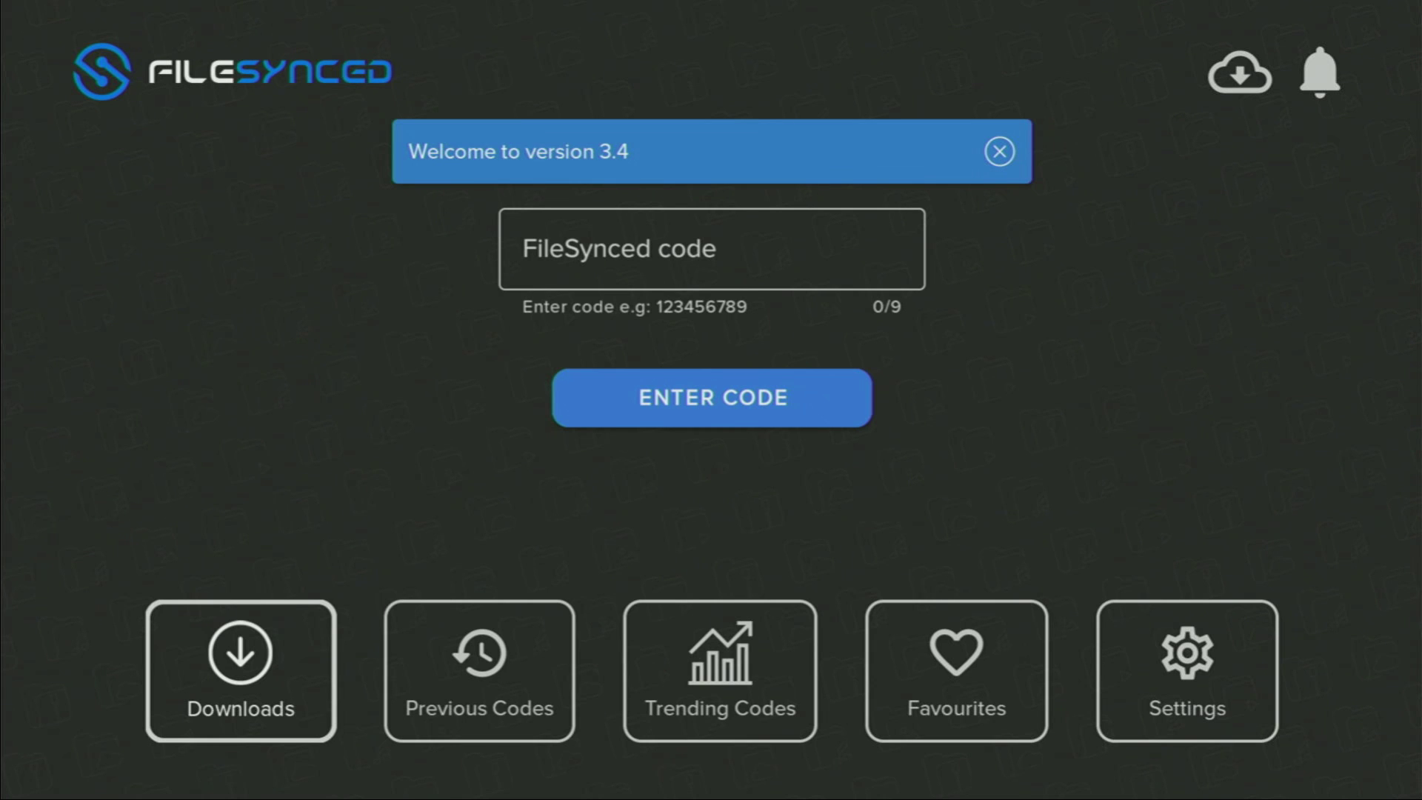
key(Right)
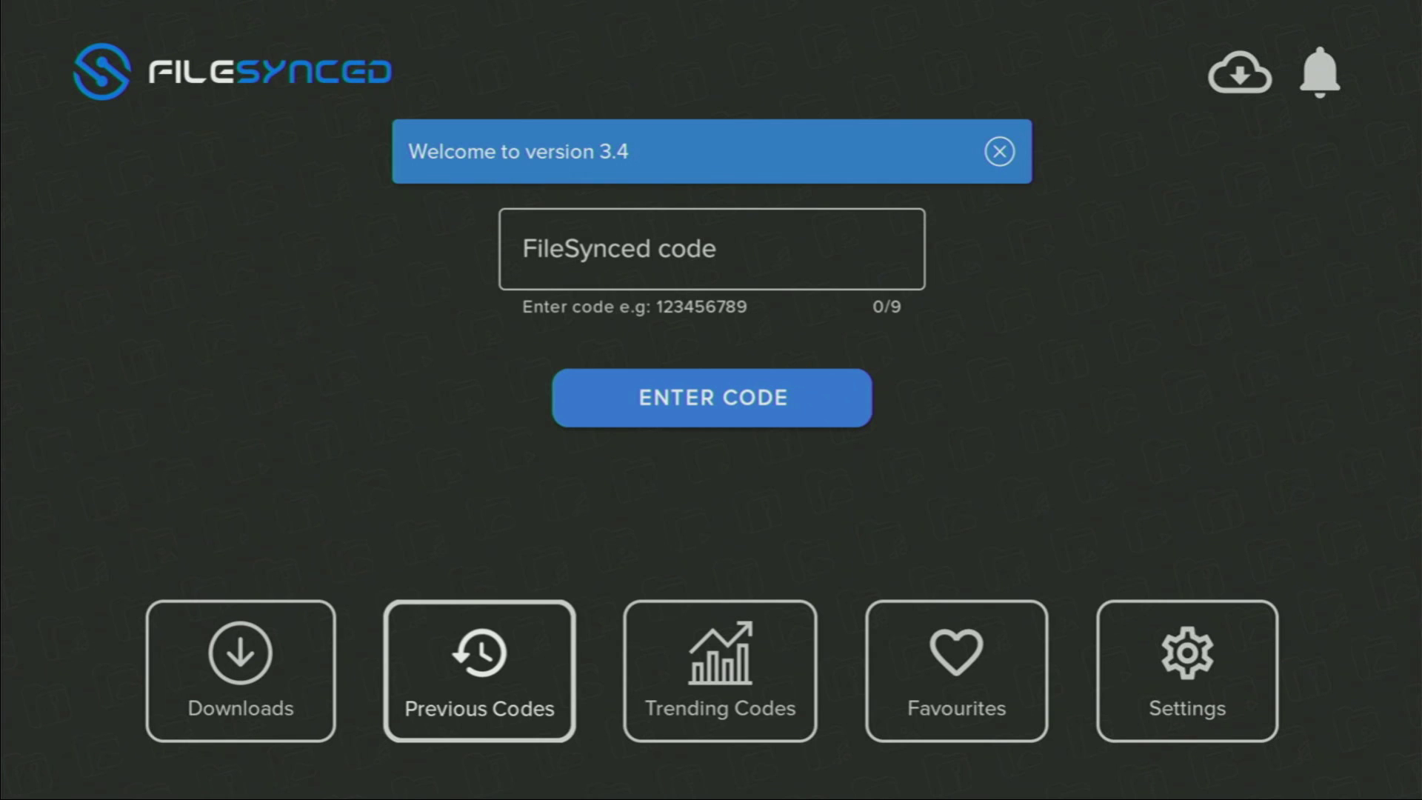
key(Return)
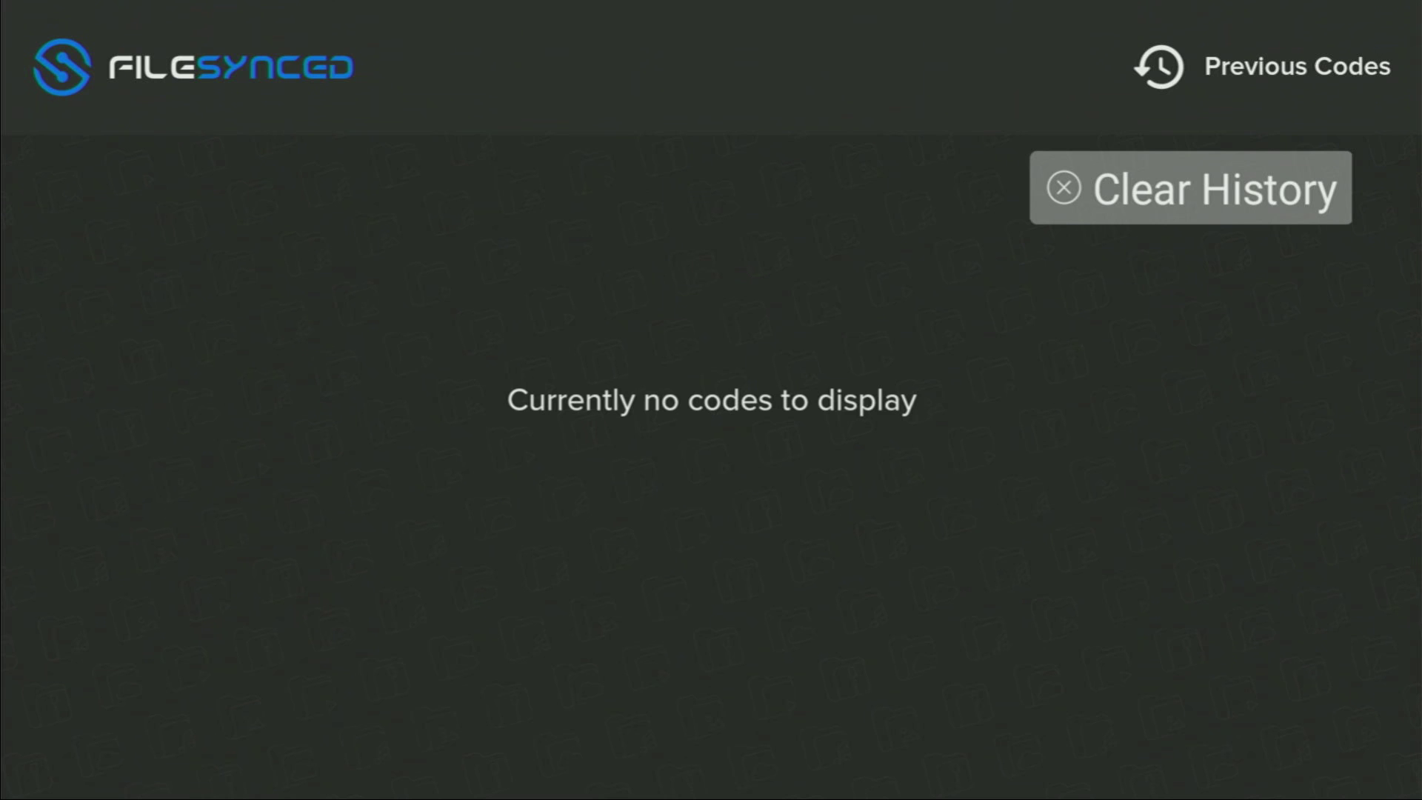
key(Escape)
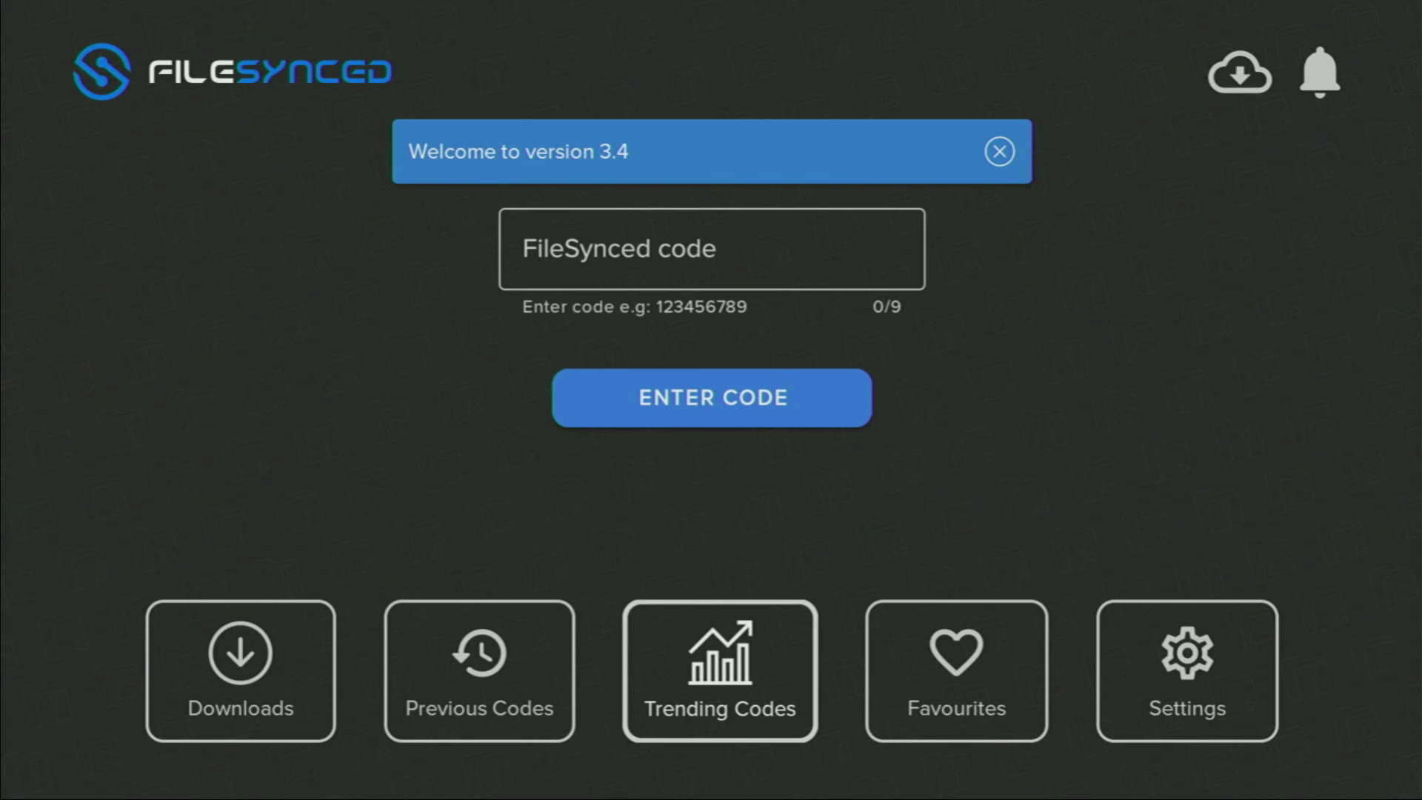
Step: Scroll through the Trending Codes list, then return to the FileSynced home screen
key(Return)
key(Down)
key(Down)
key(Down)
key(Down)
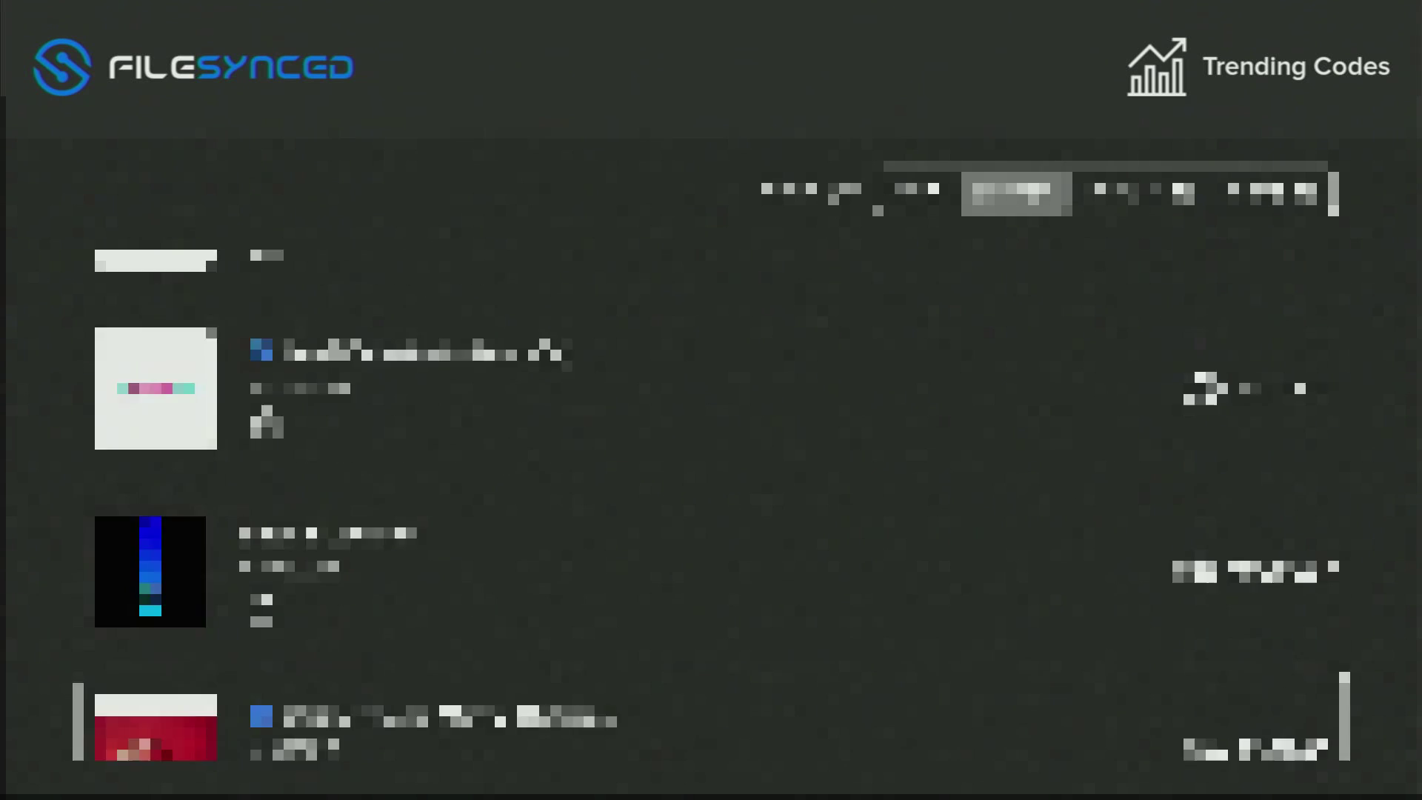
key(Down)
key(Down)
key(Down)
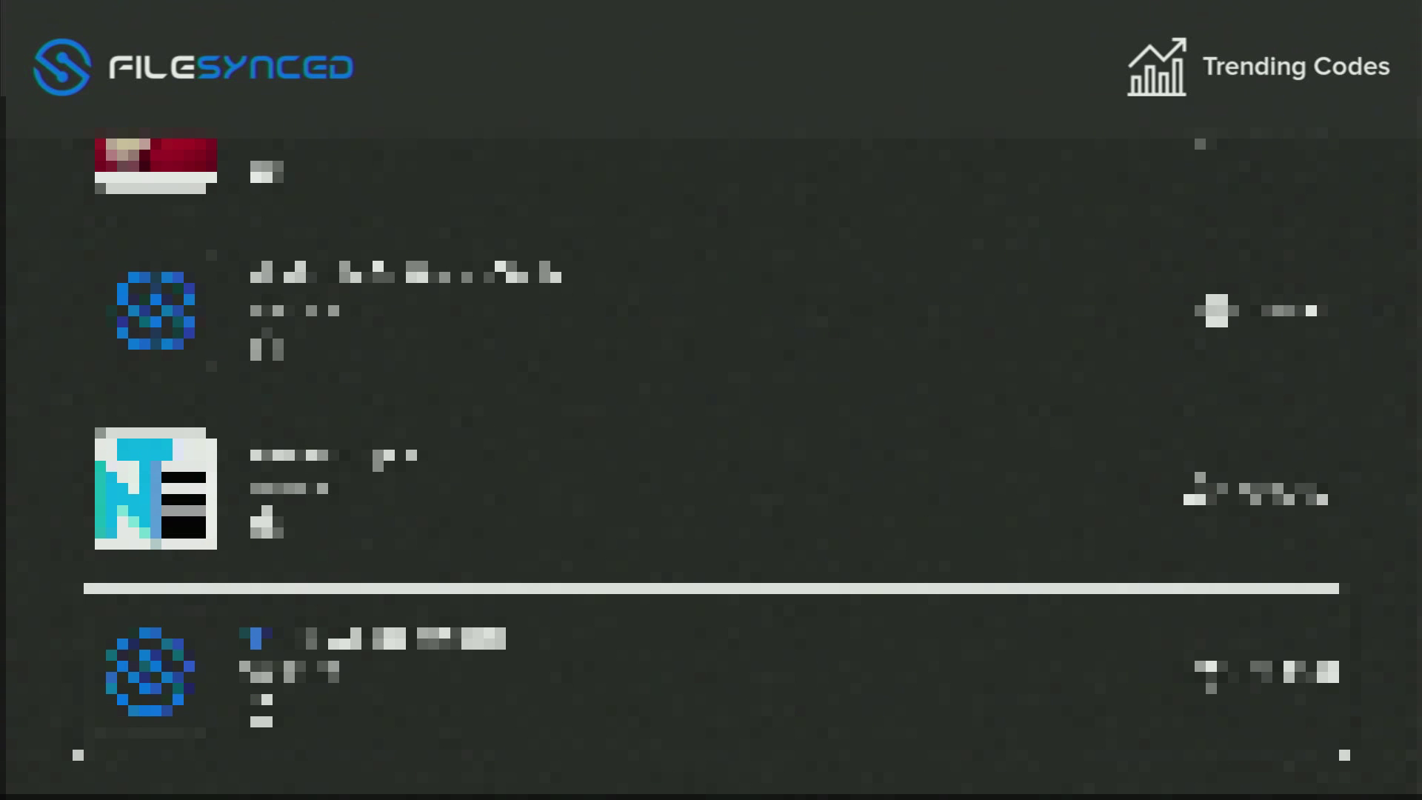
key(Down)
key(Down)
key(Down)
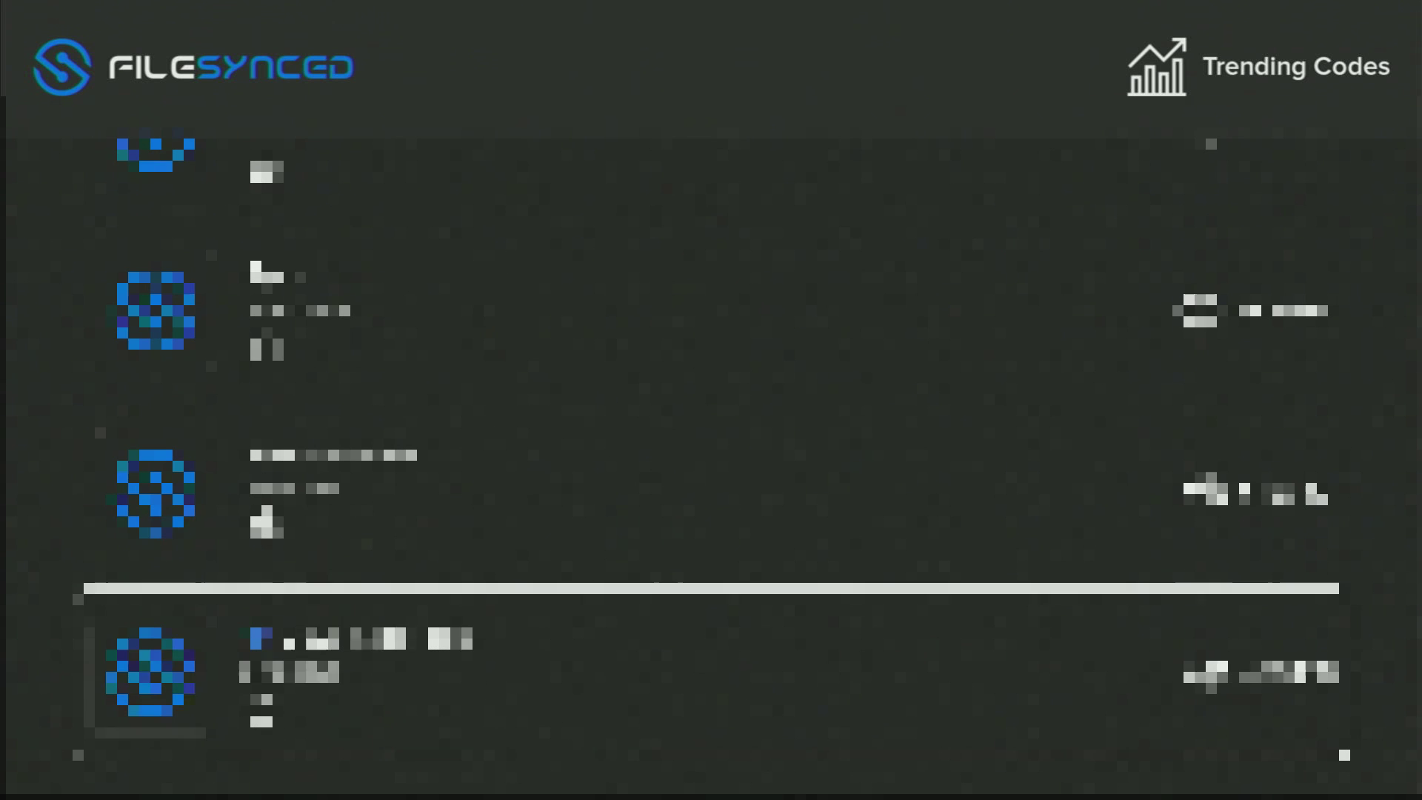
key(Up)
key(Up)
key(Up)
key(Up)
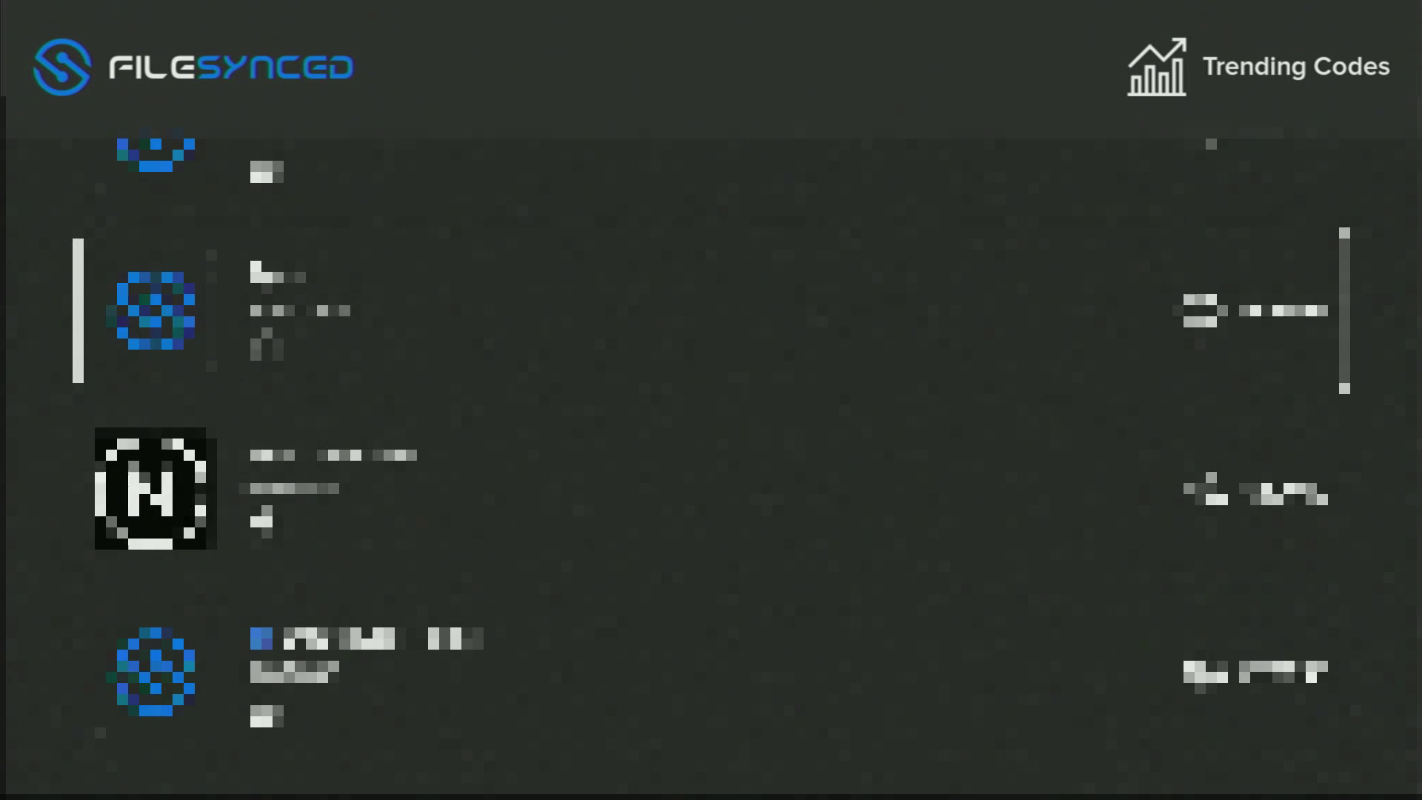
key(Up)
key(Up)
key(Up)
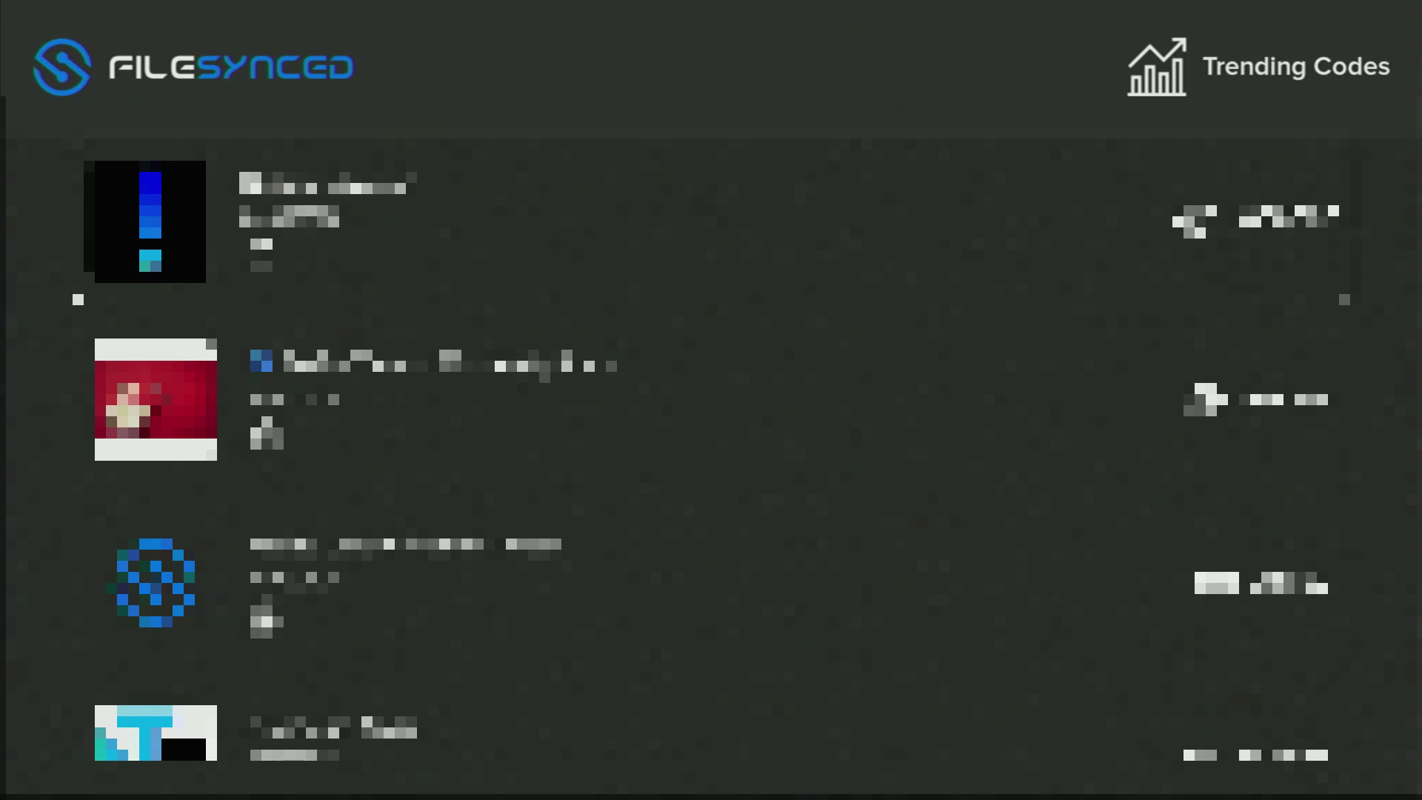
key(Escape)
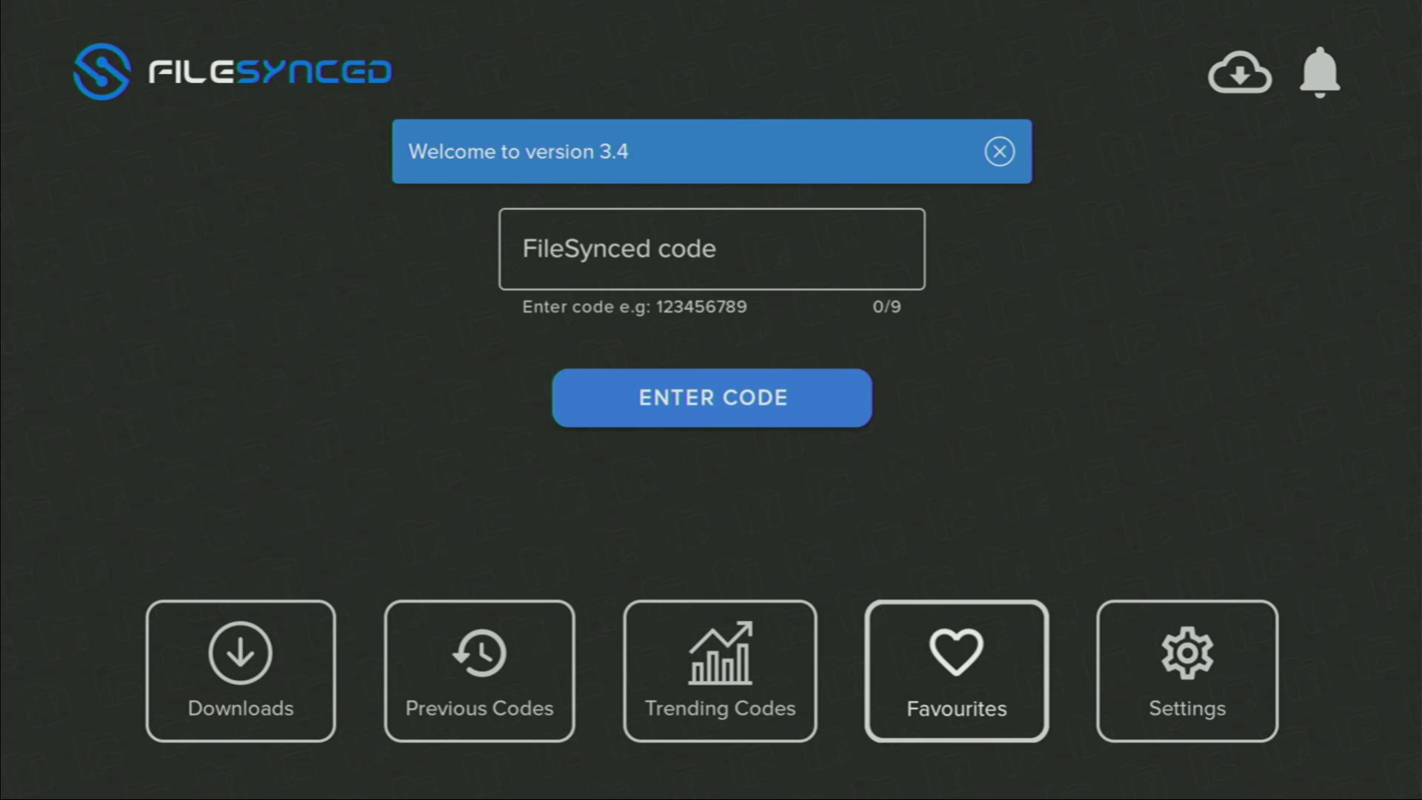
key(Return)
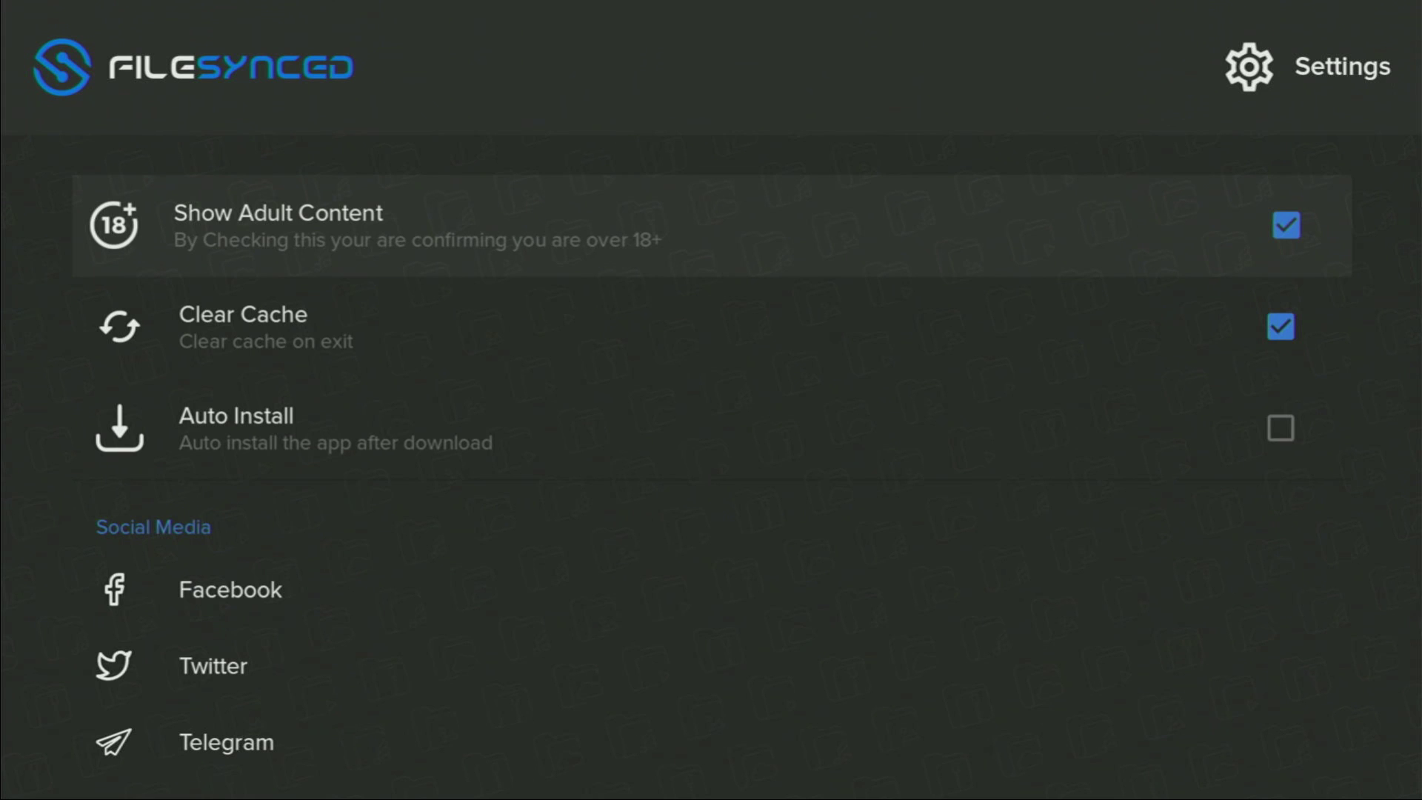
key(Down)
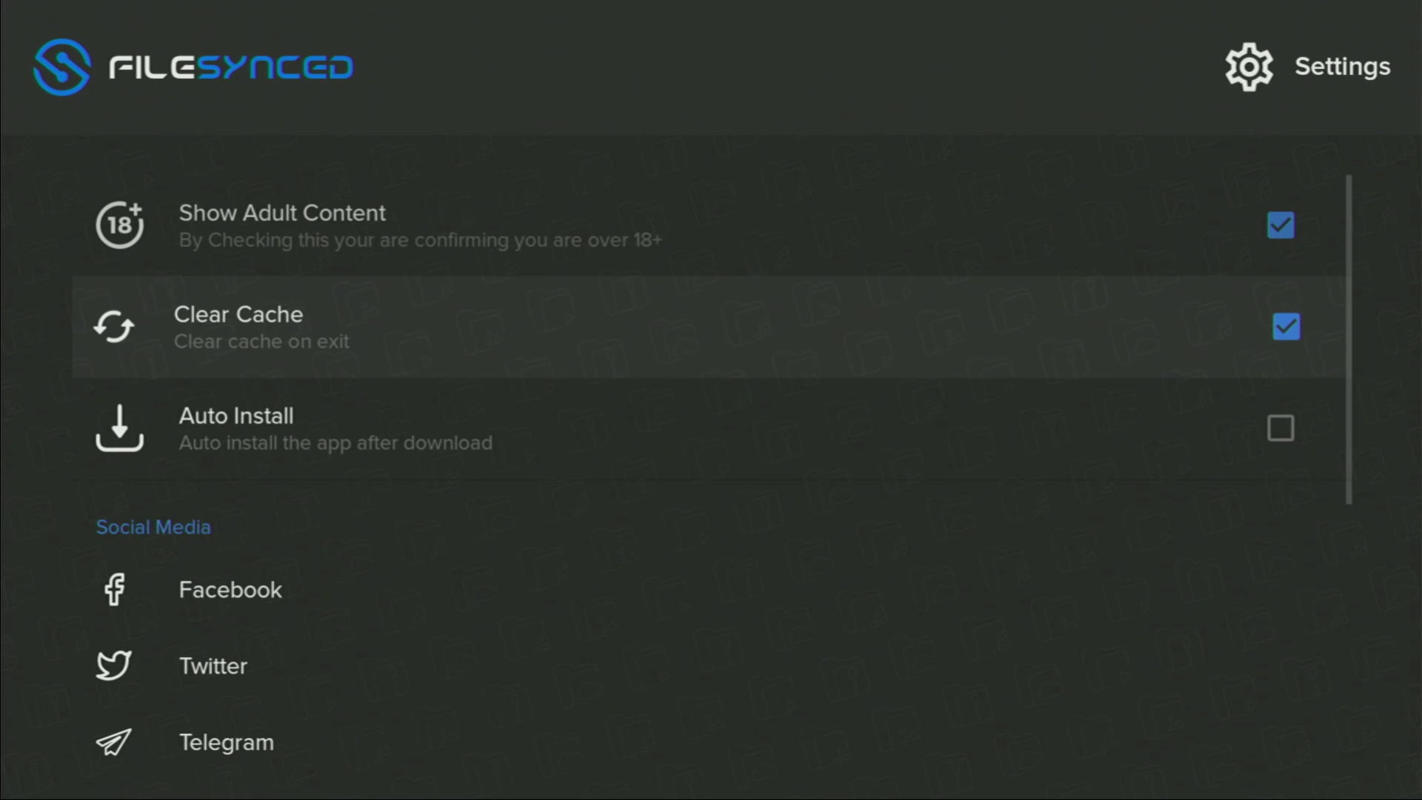
key(Down)
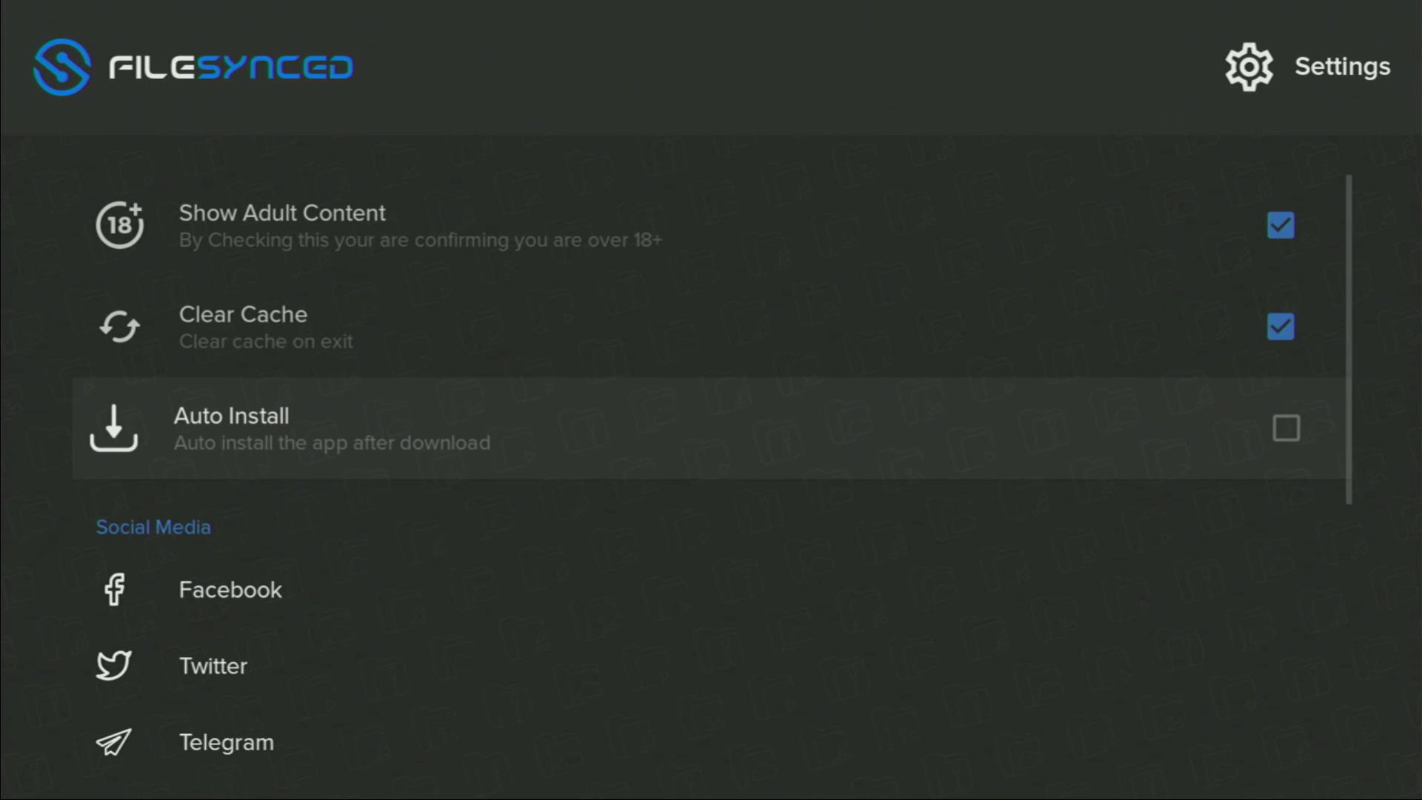
key(Down)
key(Down)
key(Down)
key(Down)
key(Down)
key(Down)
key(Down)
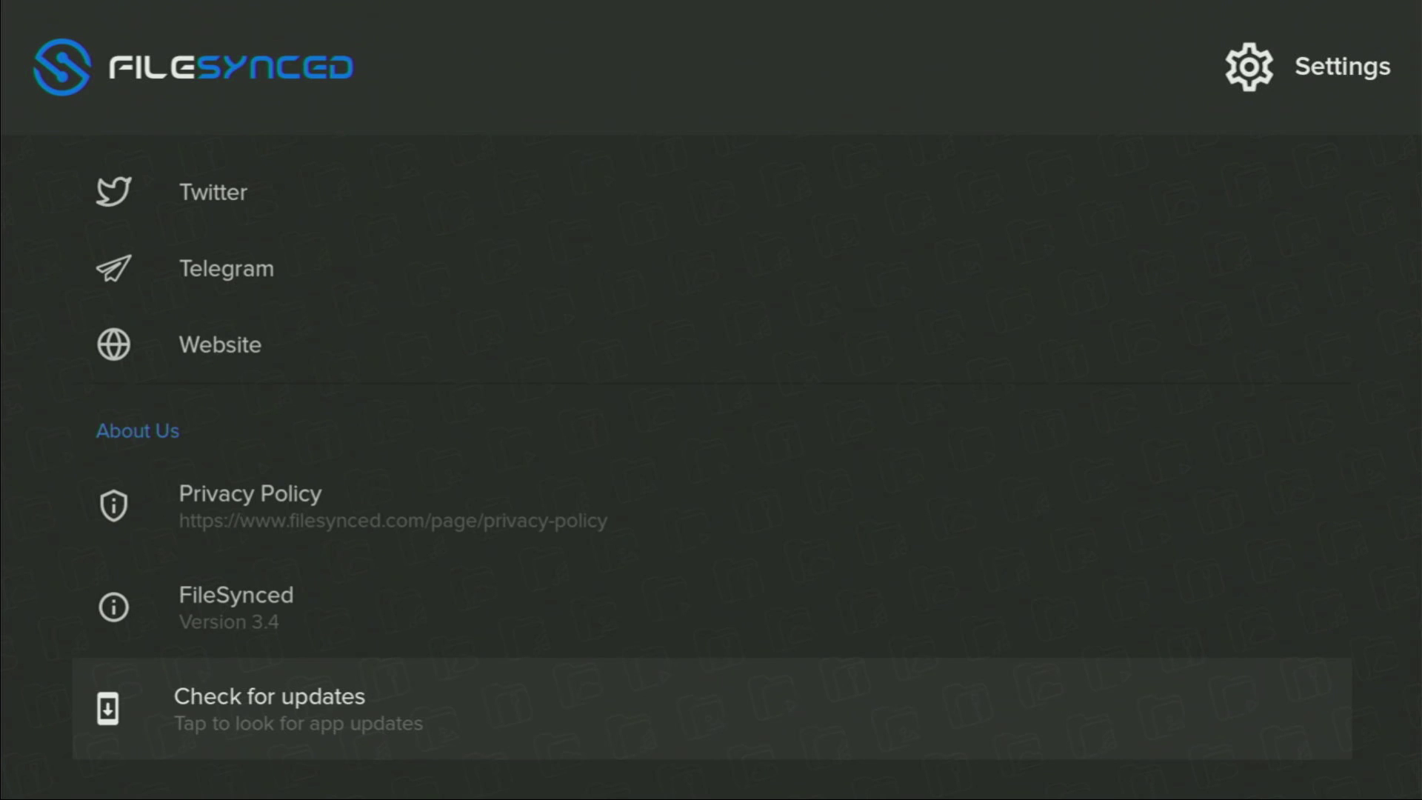
key(Escape)
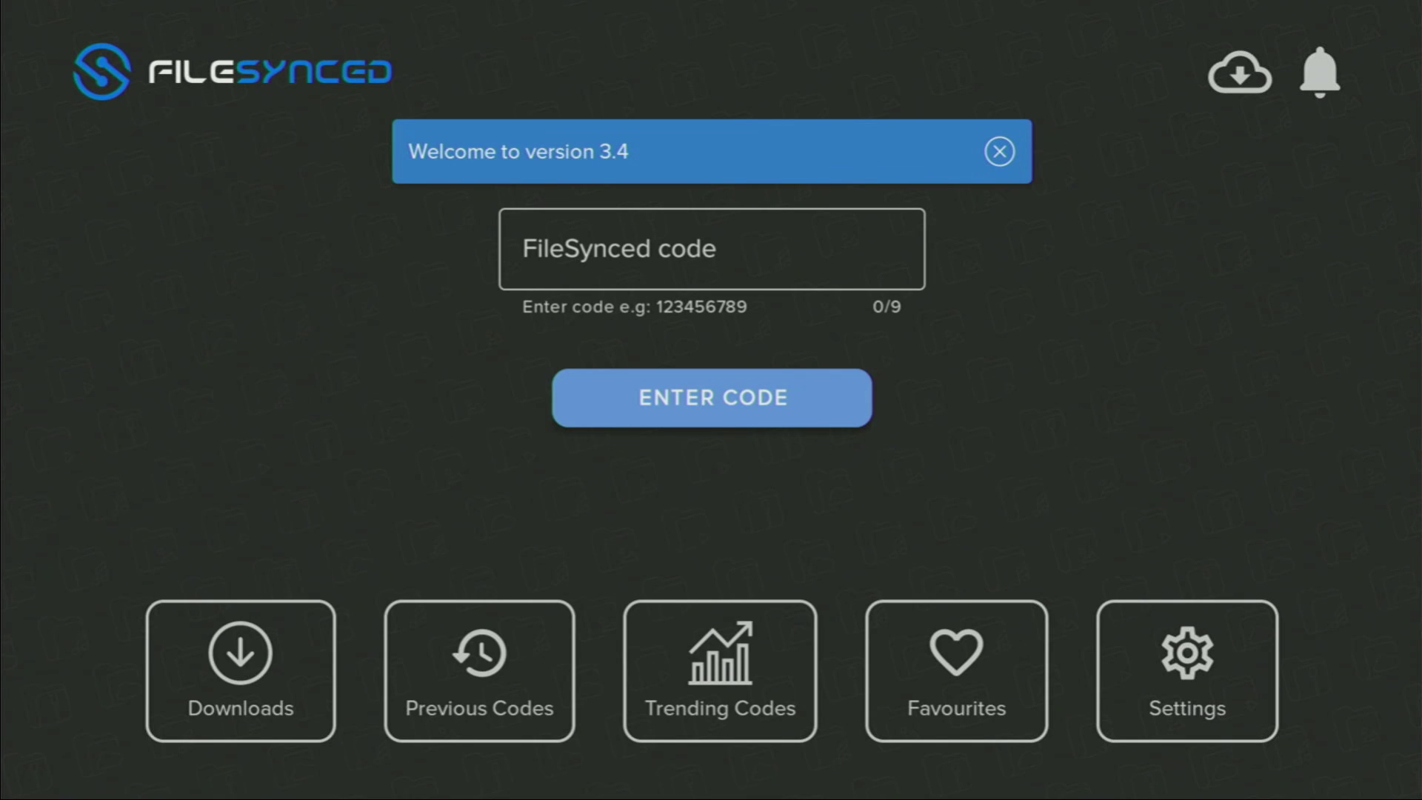
Step: Enter the first four digits 9876 in the FileSynced code field
click(711, 249)
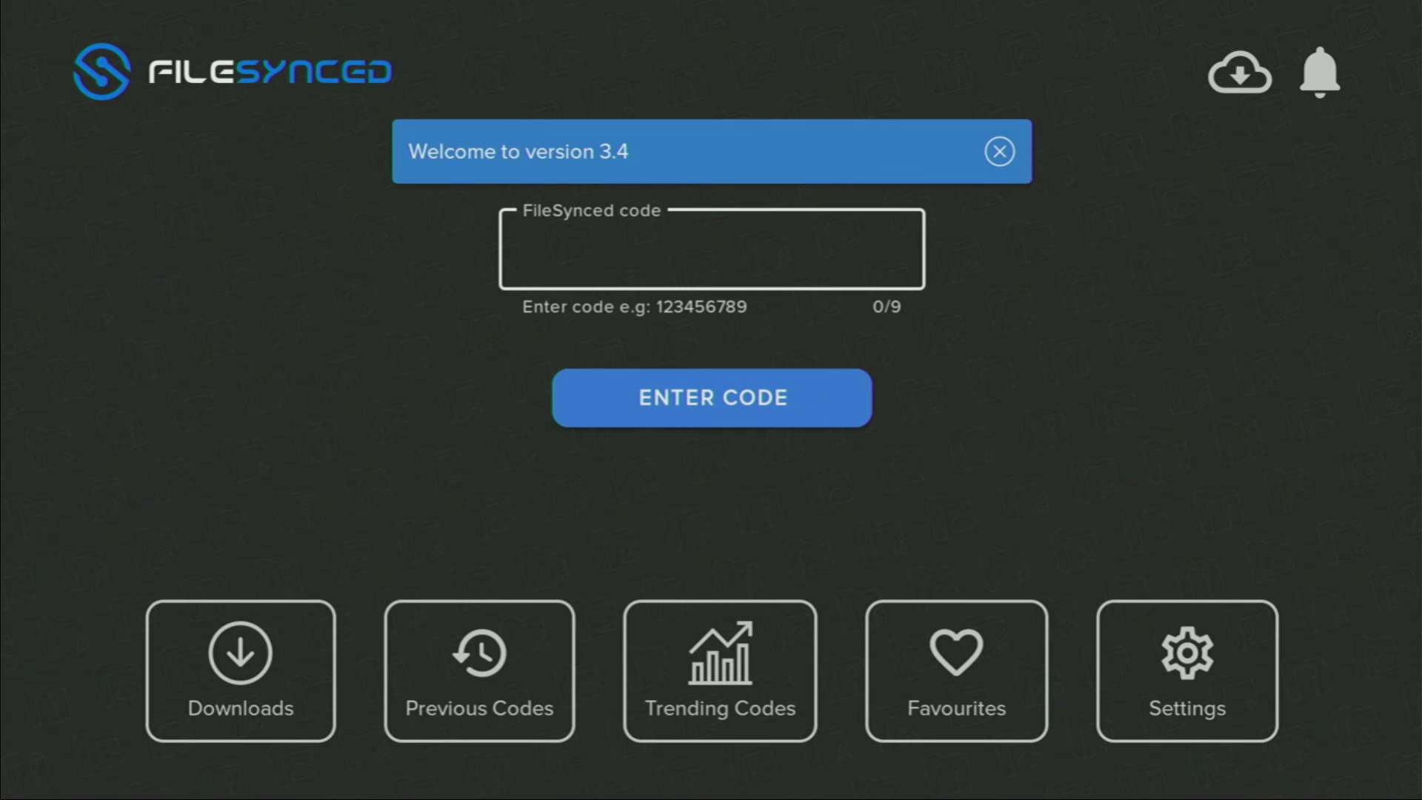
key(Return)
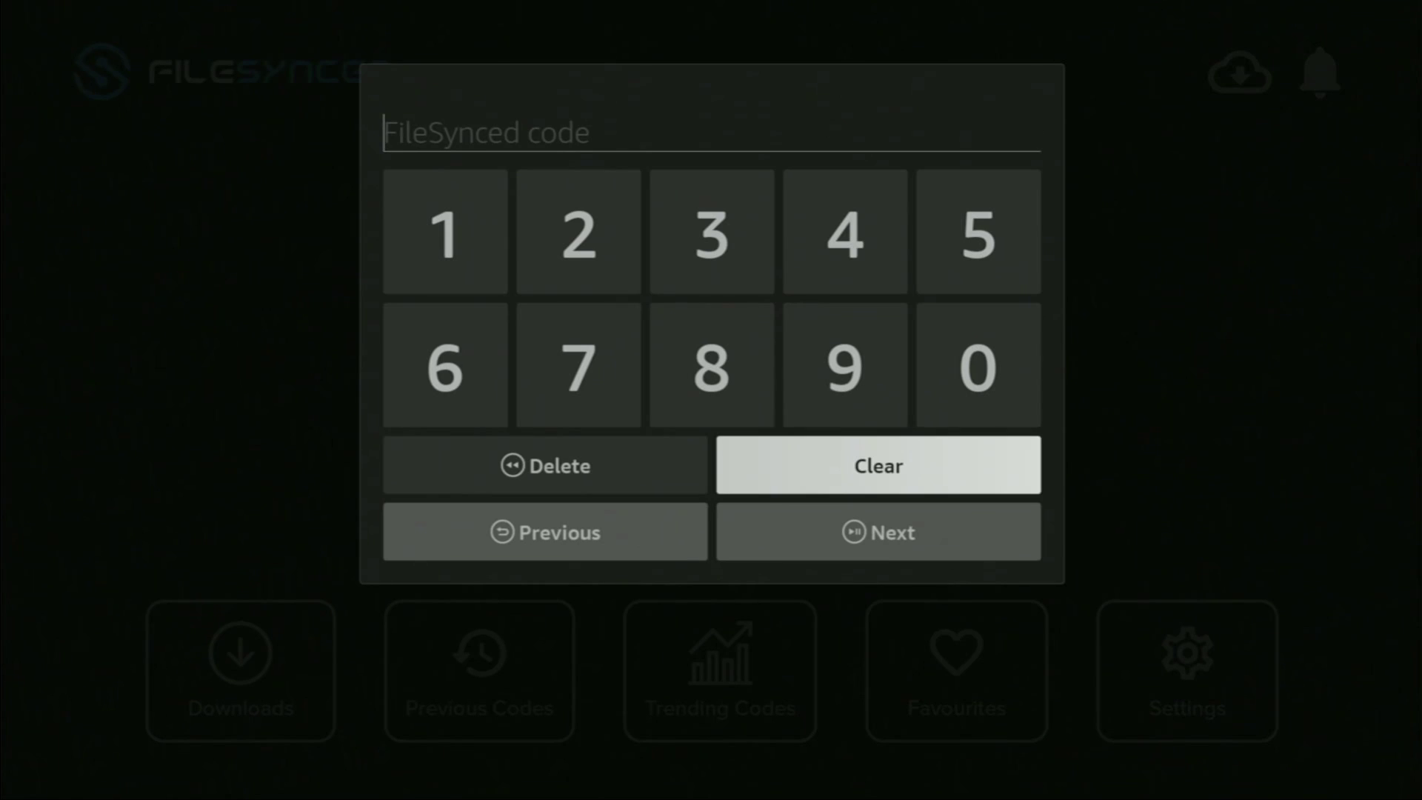
key(Up)
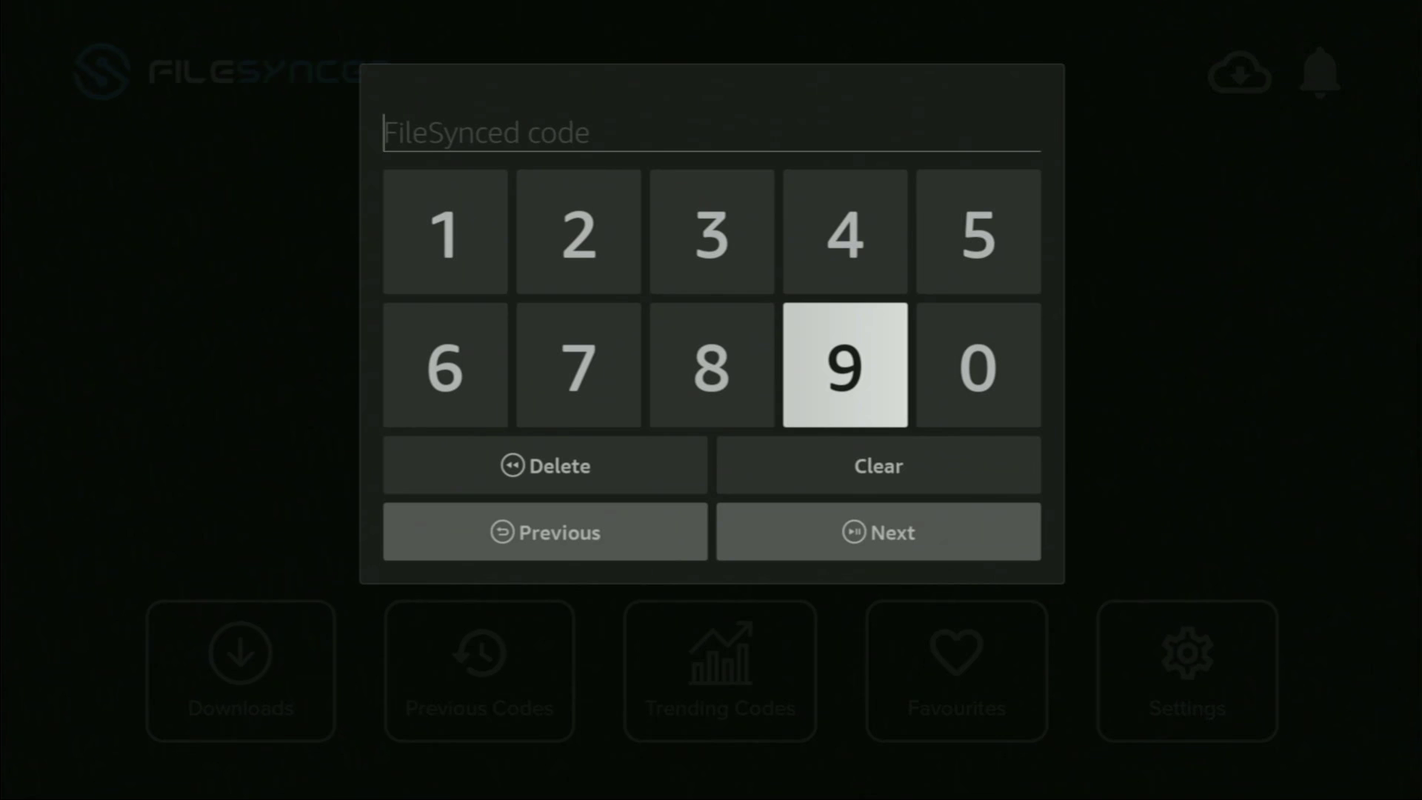
key(Return)
key(Left)
key(Return)
key(Left)
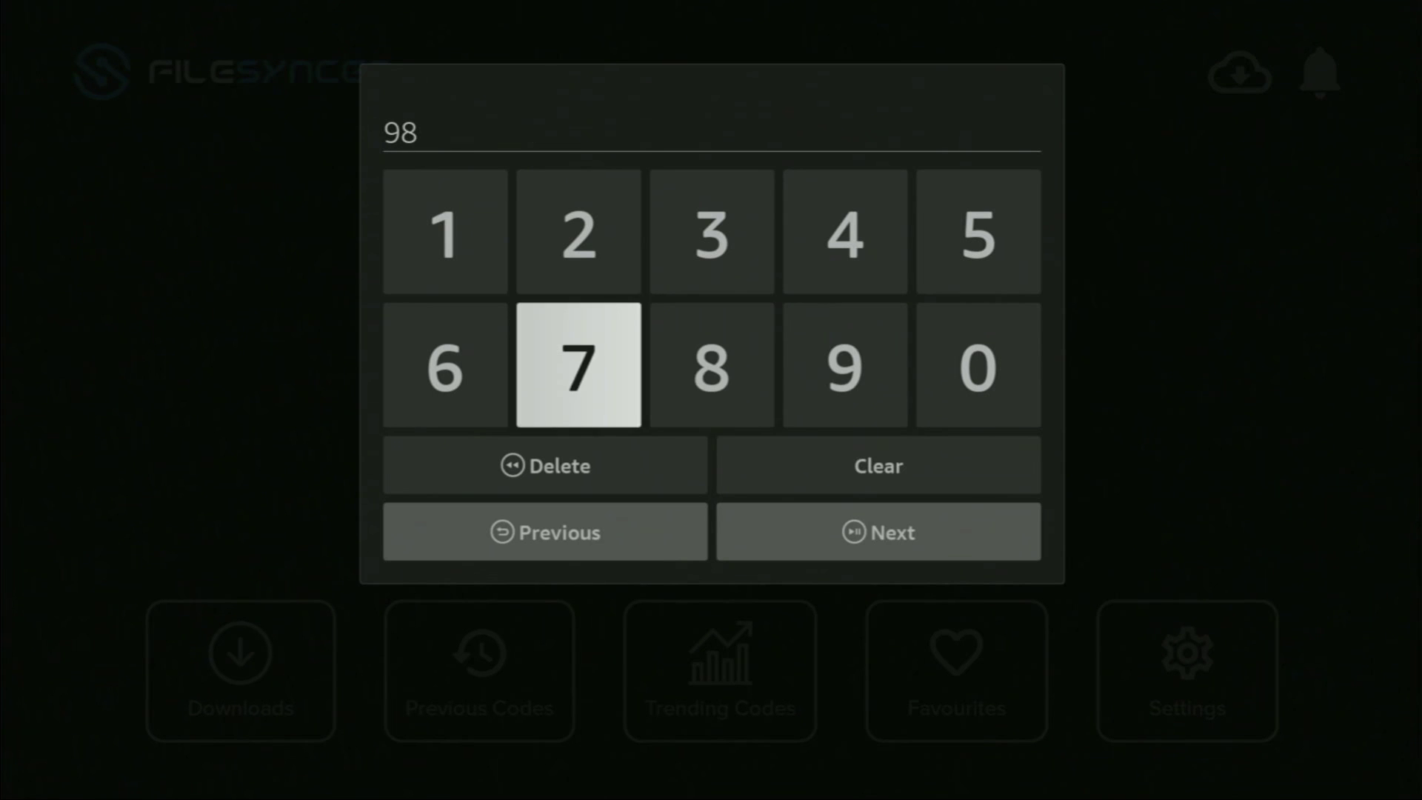
key(Return)
key(Left)
key(Return)
key(Return)
key(Right)
key(Right)
key(Right)
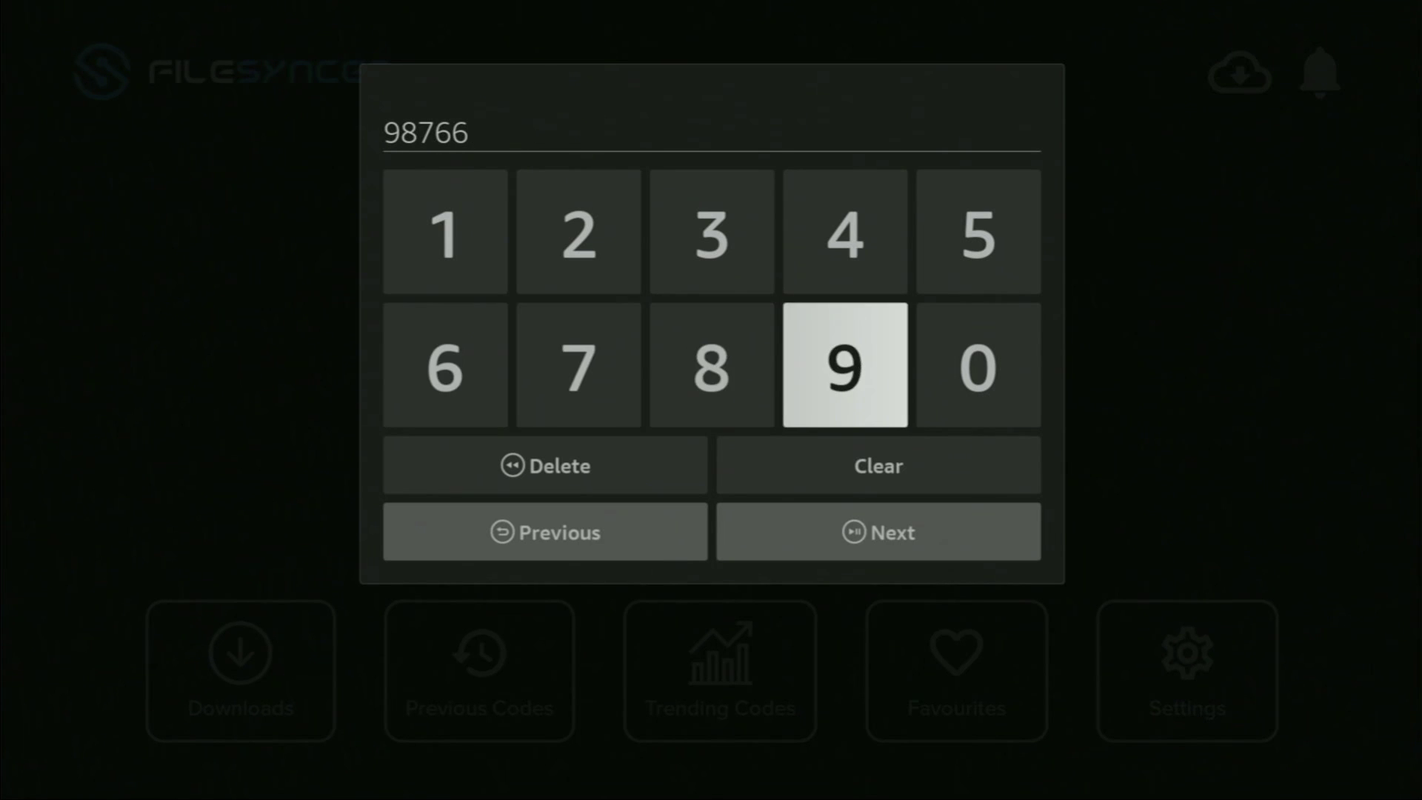
key(Return)
key(Left)
key(Left)
key(Left)
key(Return)
key(Right)
key(Right)
key(Right)
key(Return)
key(Down)
key(Down)
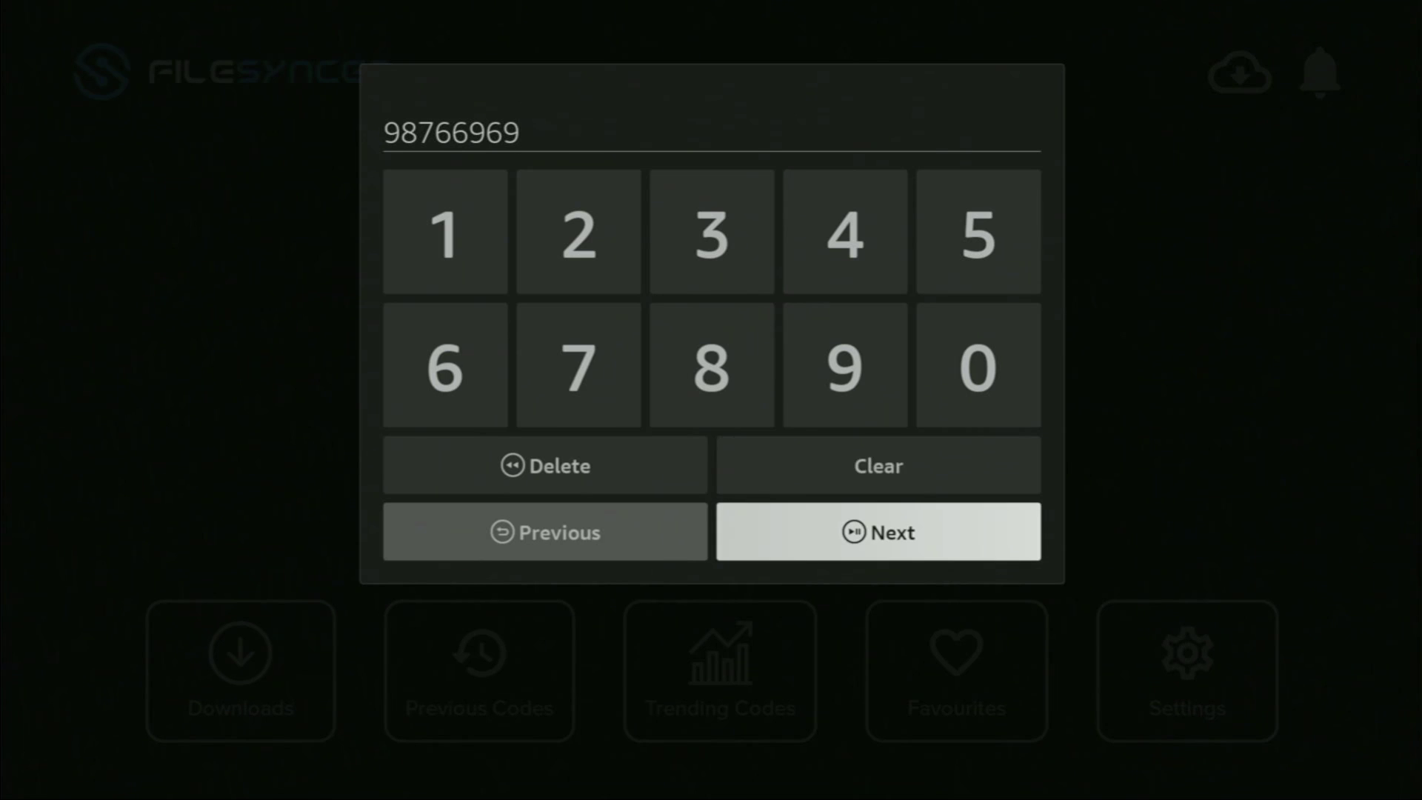
key(Return)
key(Return)
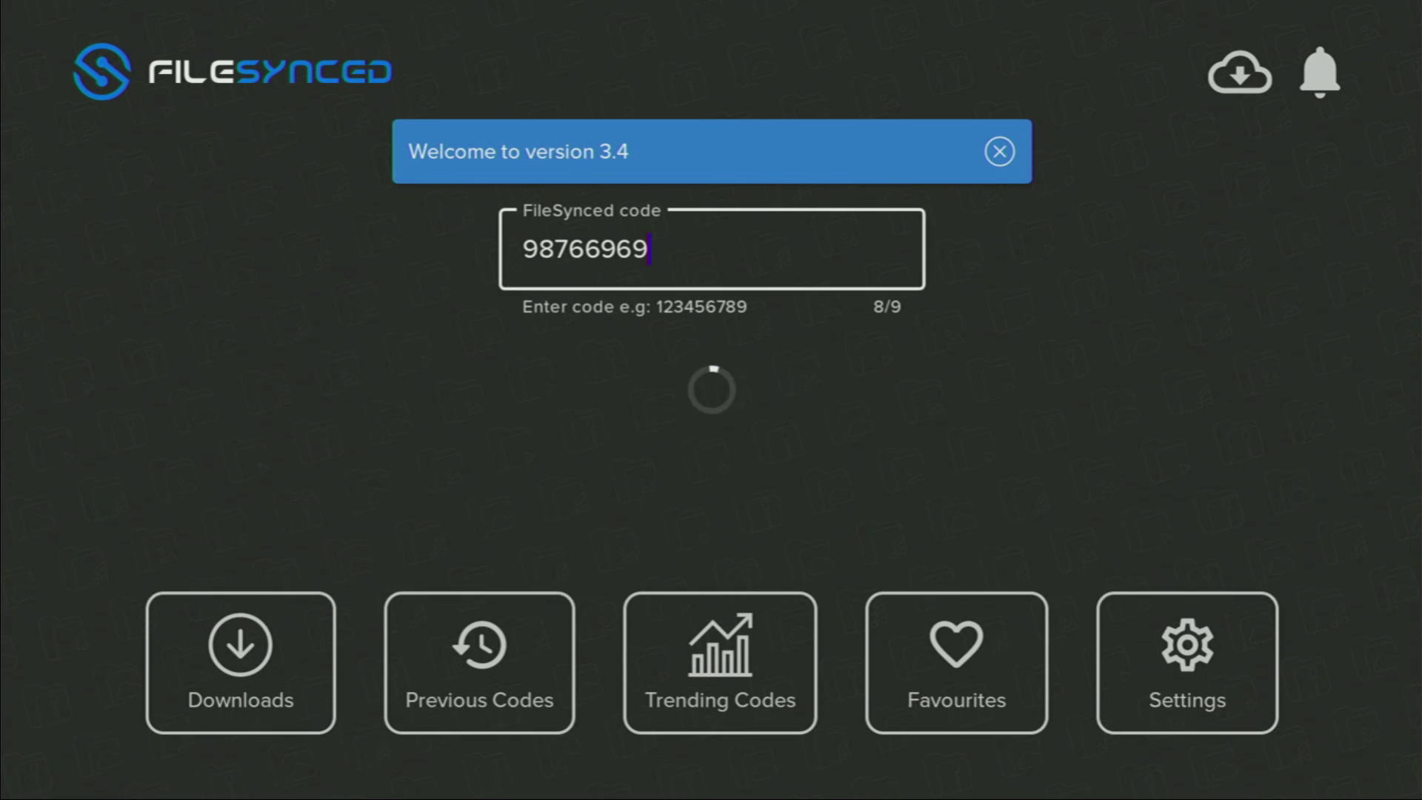
Step: Scroll down through the app library loaded for code 98766969
key(Down)
key(Down)
key(Down)
key(Down)
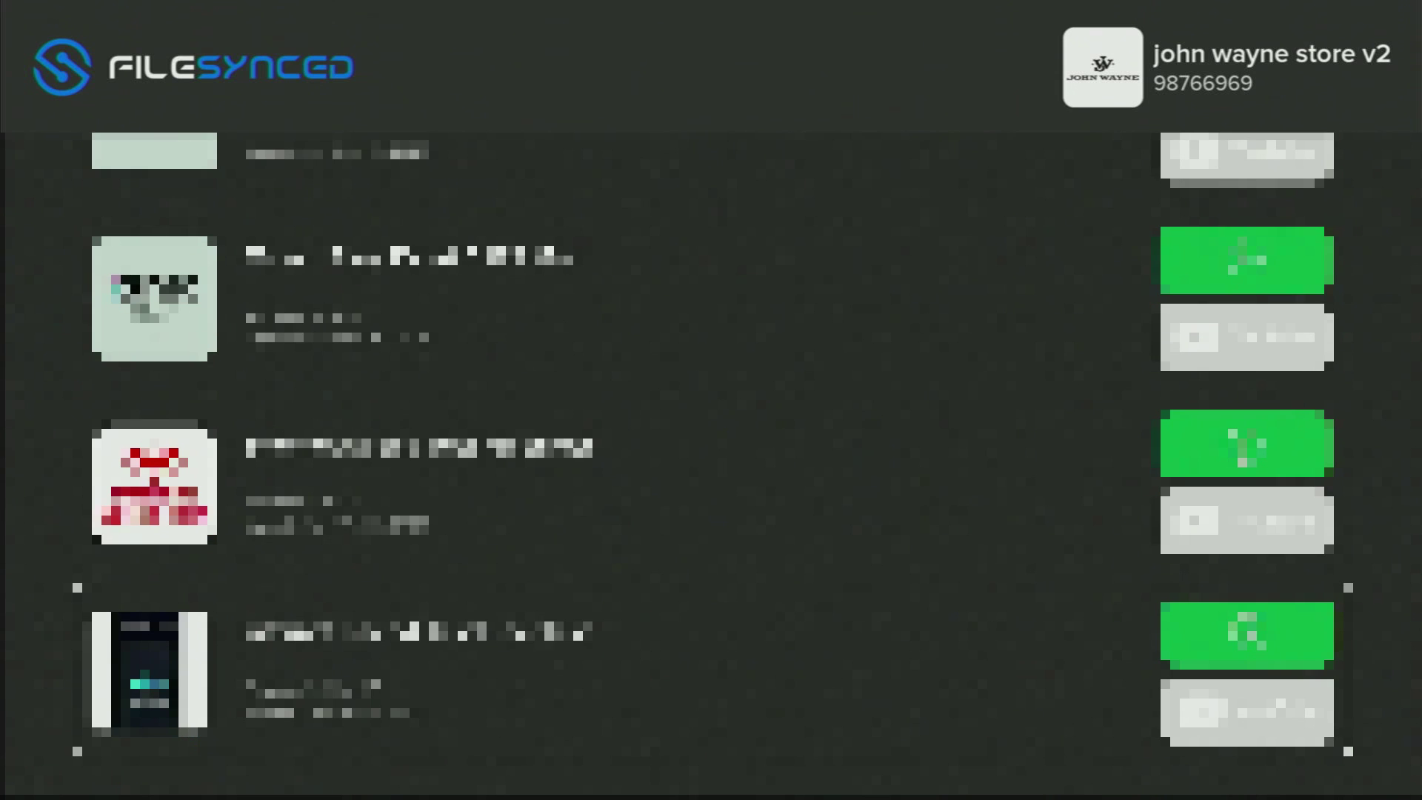
key(Down)
key(Down)
key(Down)
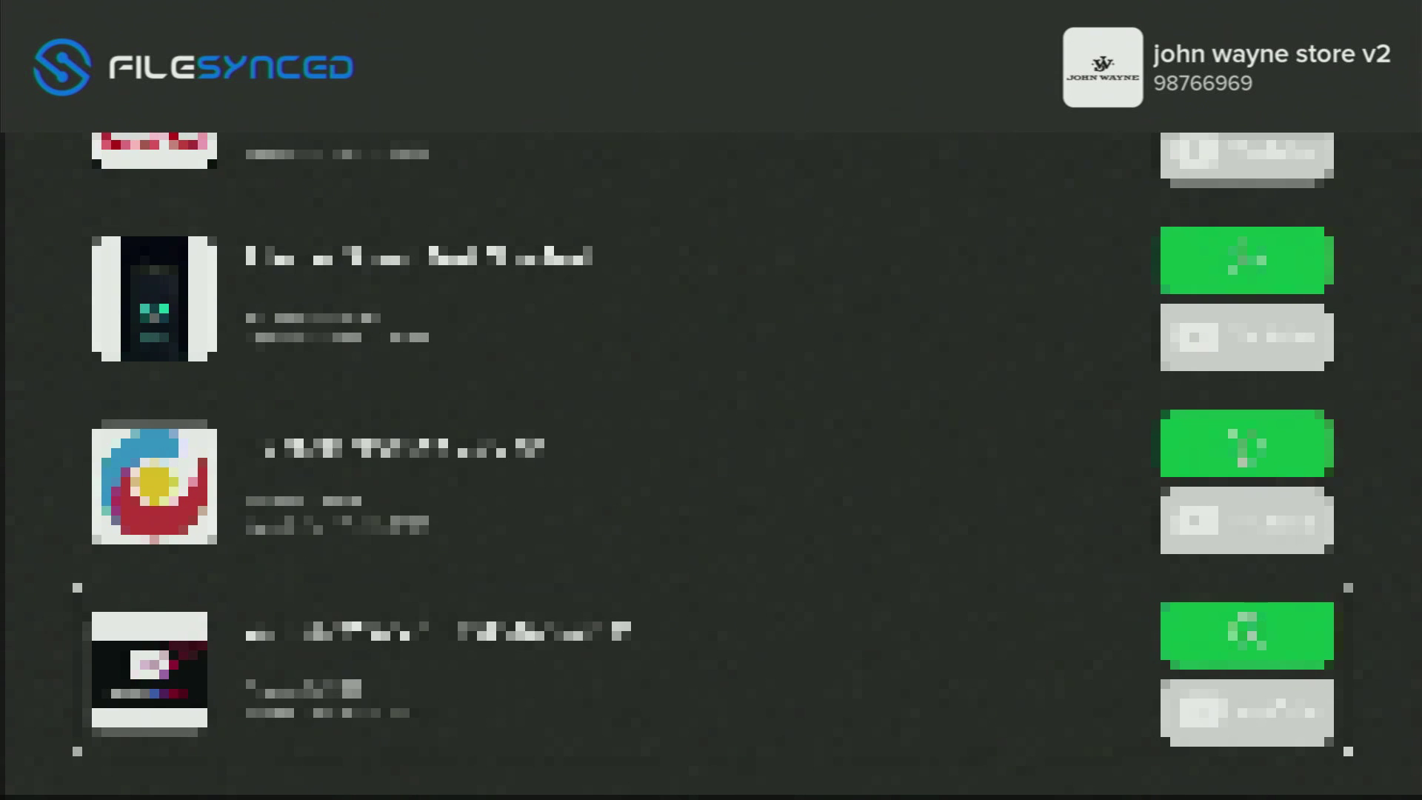
key(Down)
key(Down)
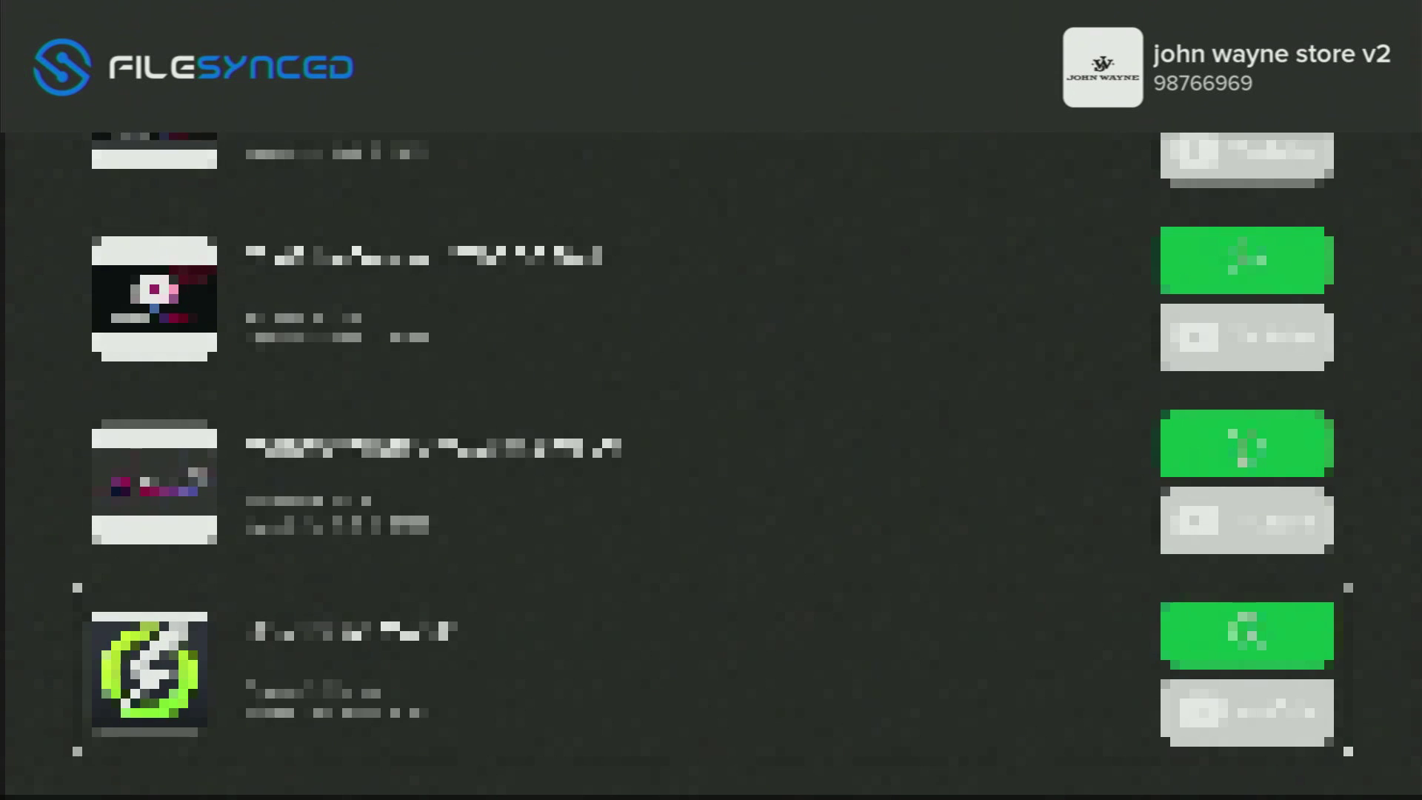
key(Down)
key(Down)
key(Down)
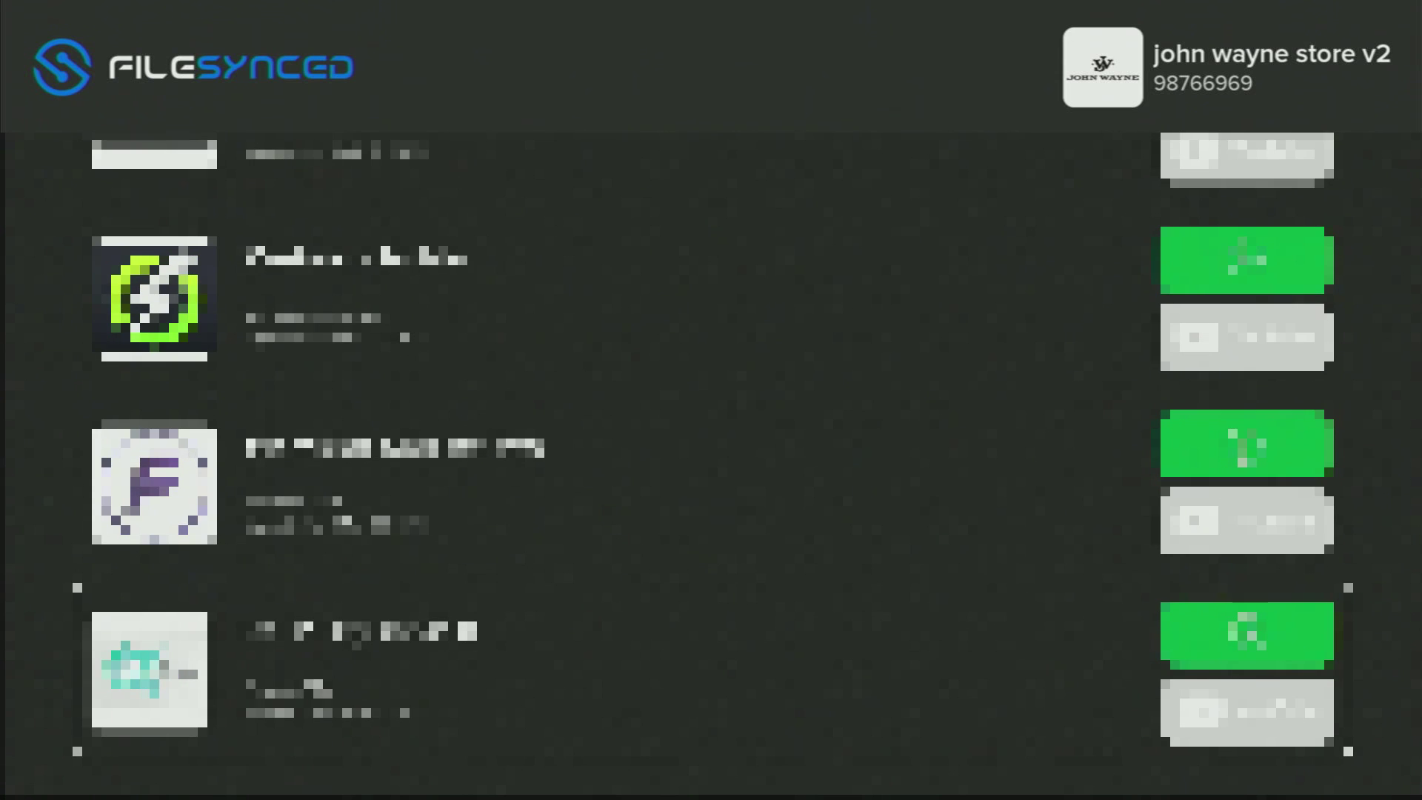
key(Down)
key(Down)
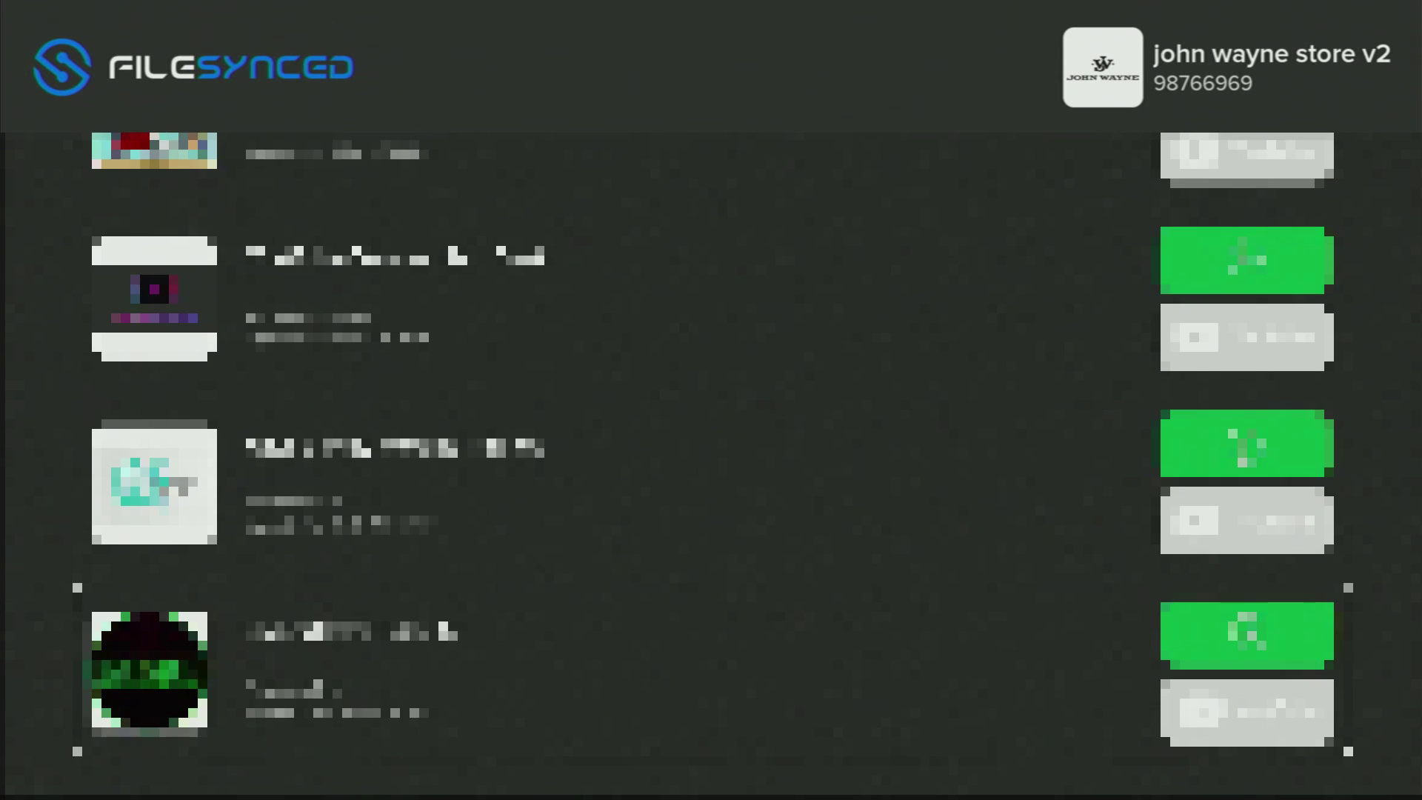
key(Down)
key(Down)
key(Down)
key(Down)
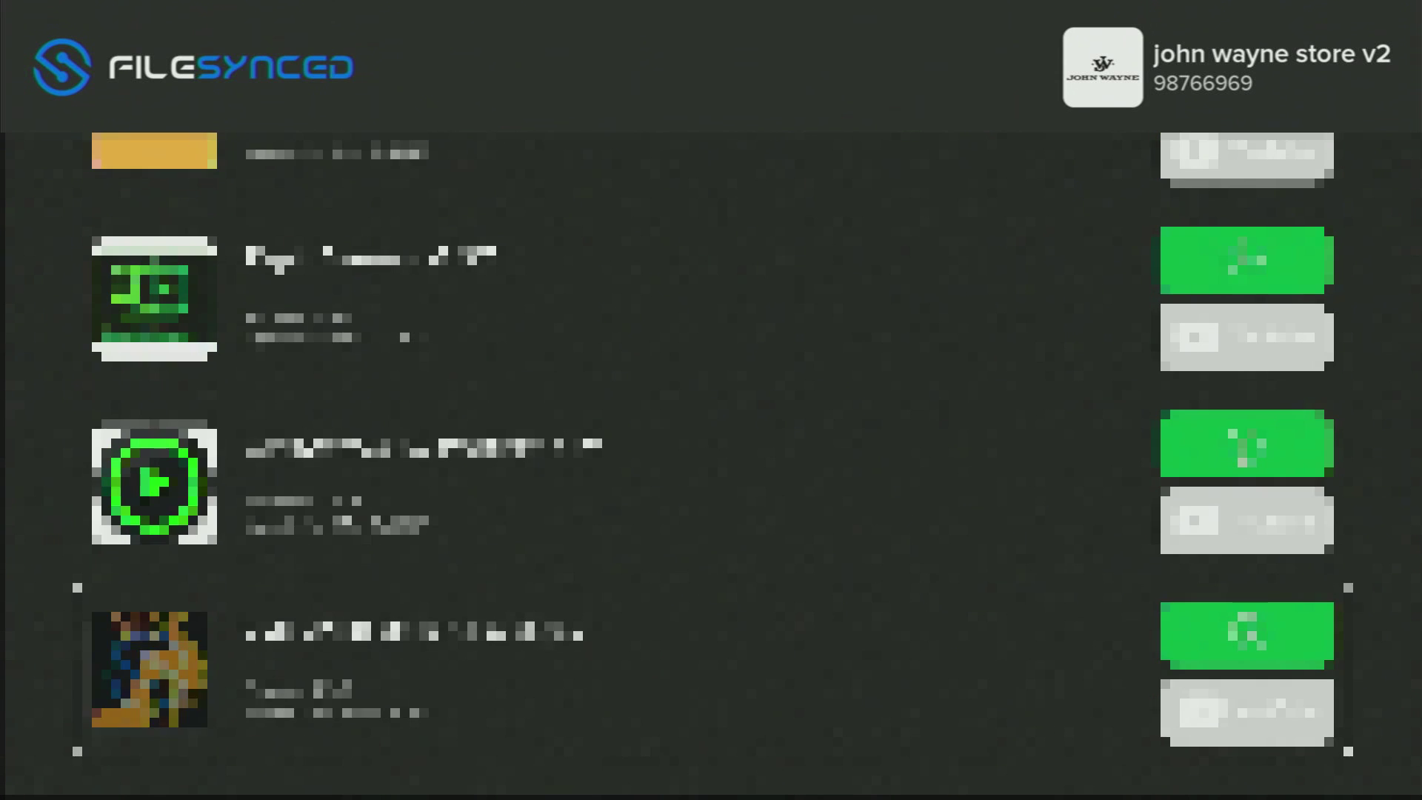
key(Down)
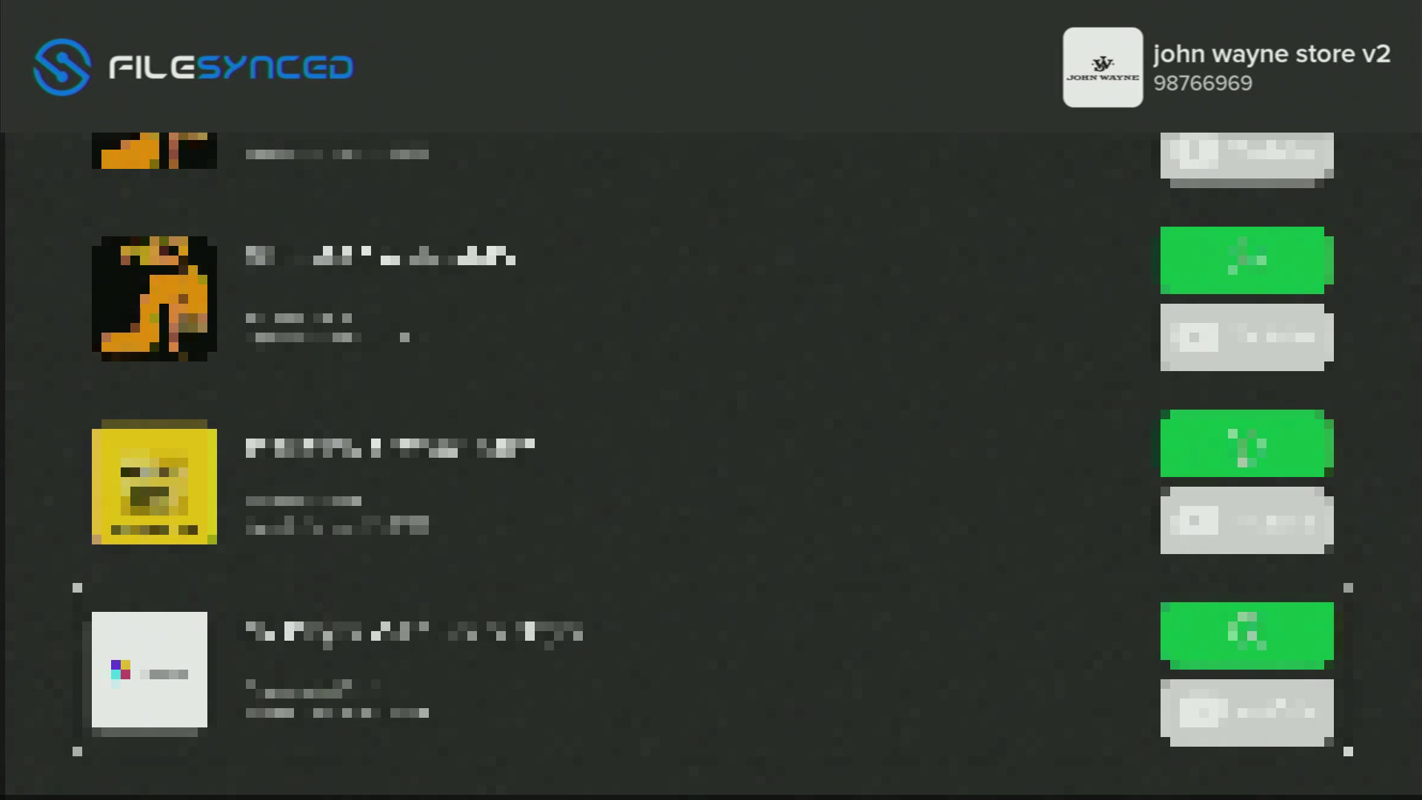
key(Down)
key(Down)
key(Down)
key(Down)
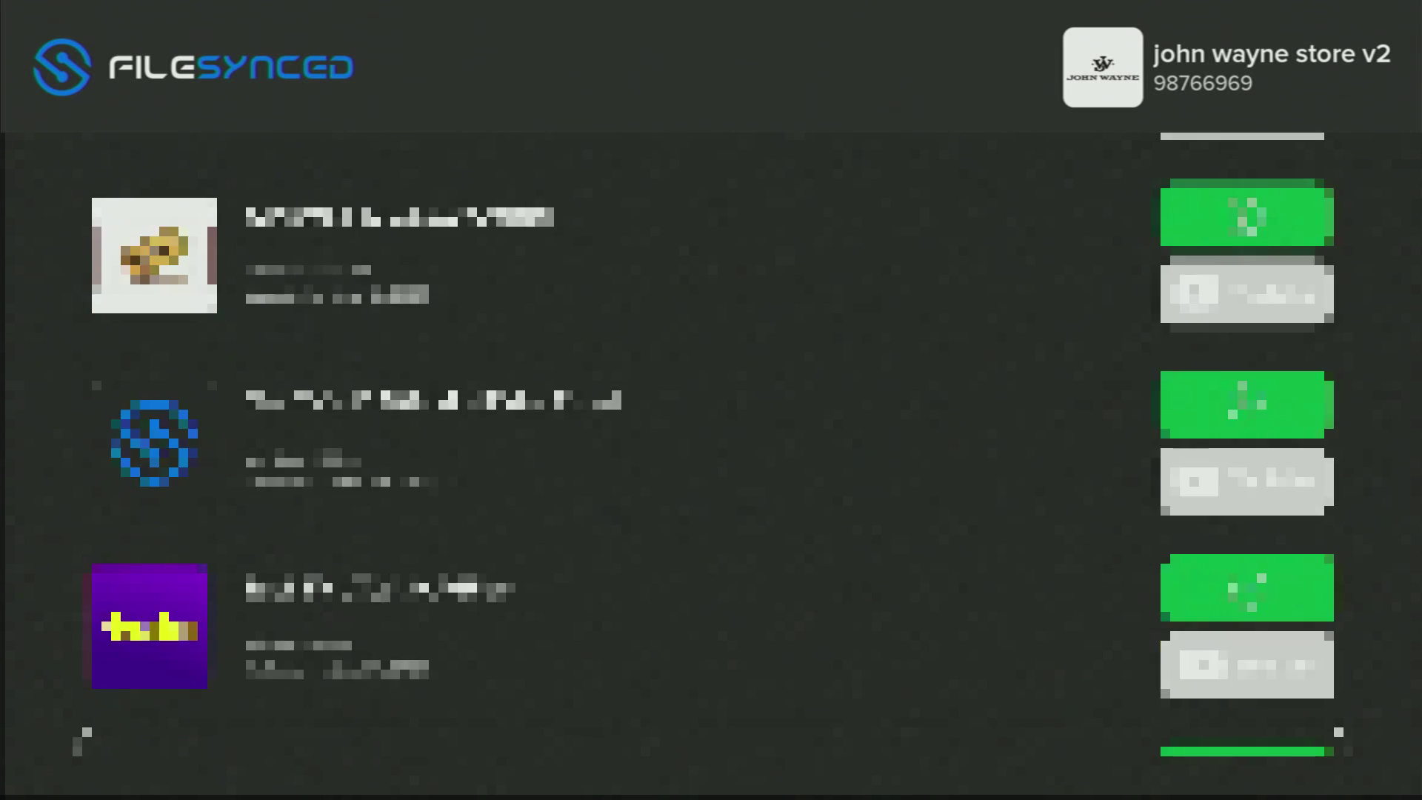
key(Down)
key(Down)
key(Down)
key(Down)
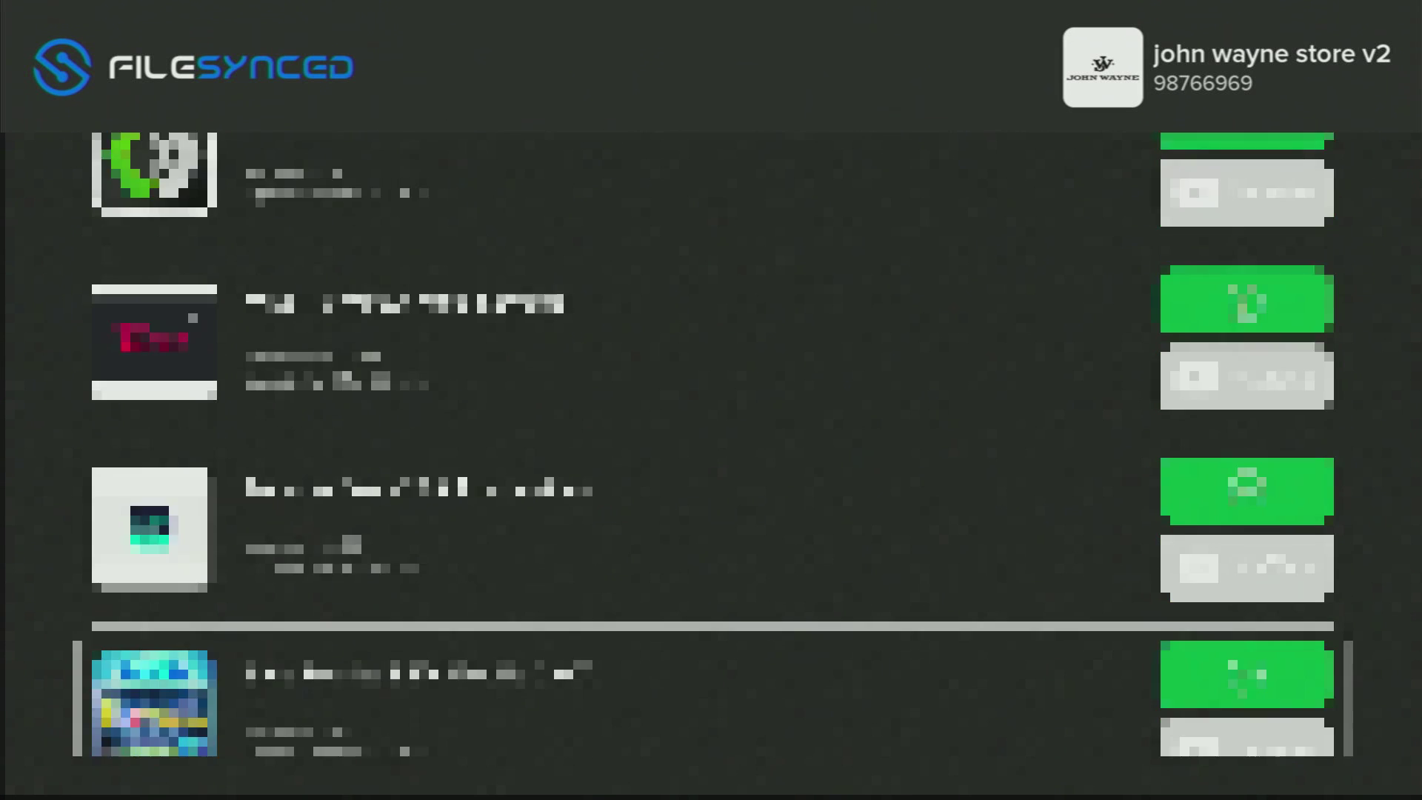
key(Down)
key(Down)
key(Down)
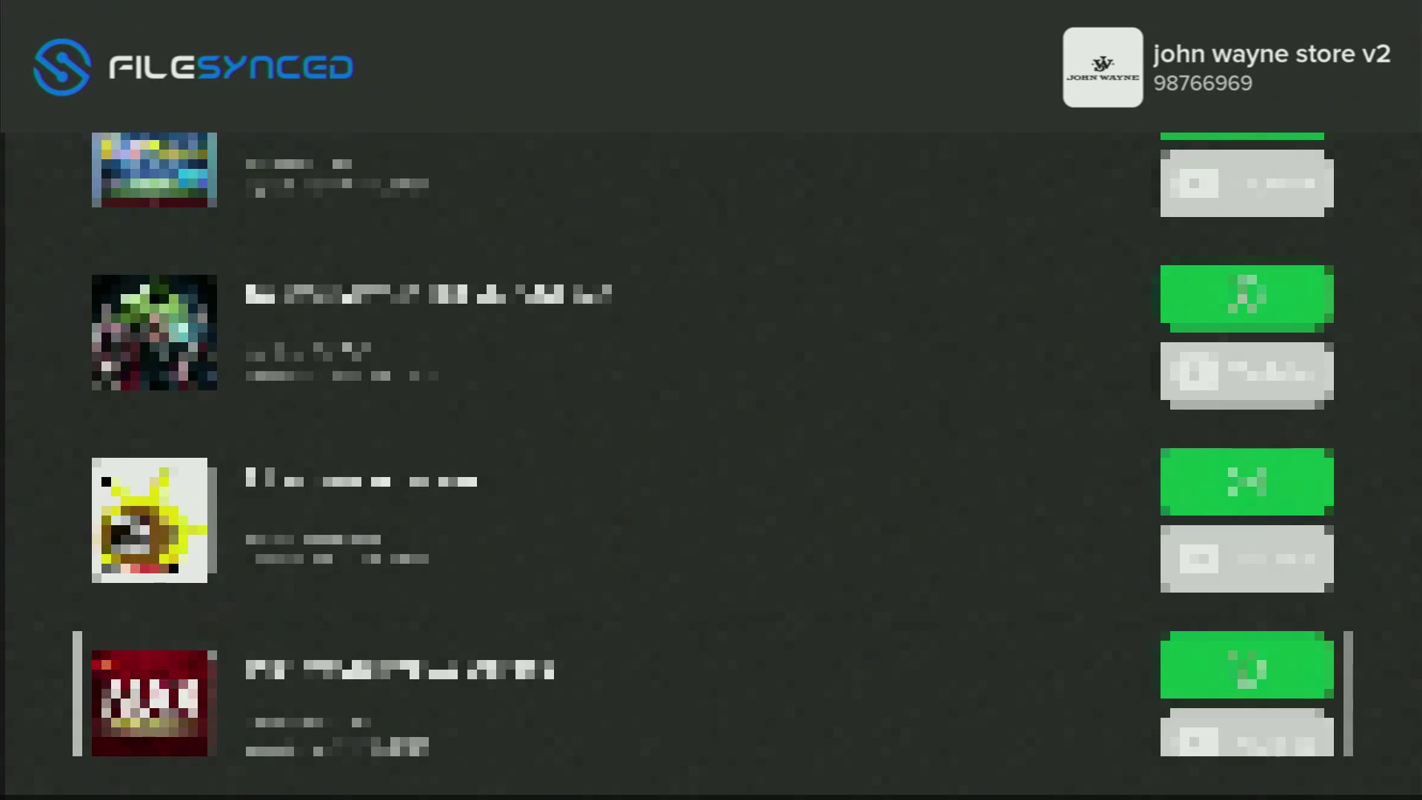
key(Down)
key(Down)
key(Down)
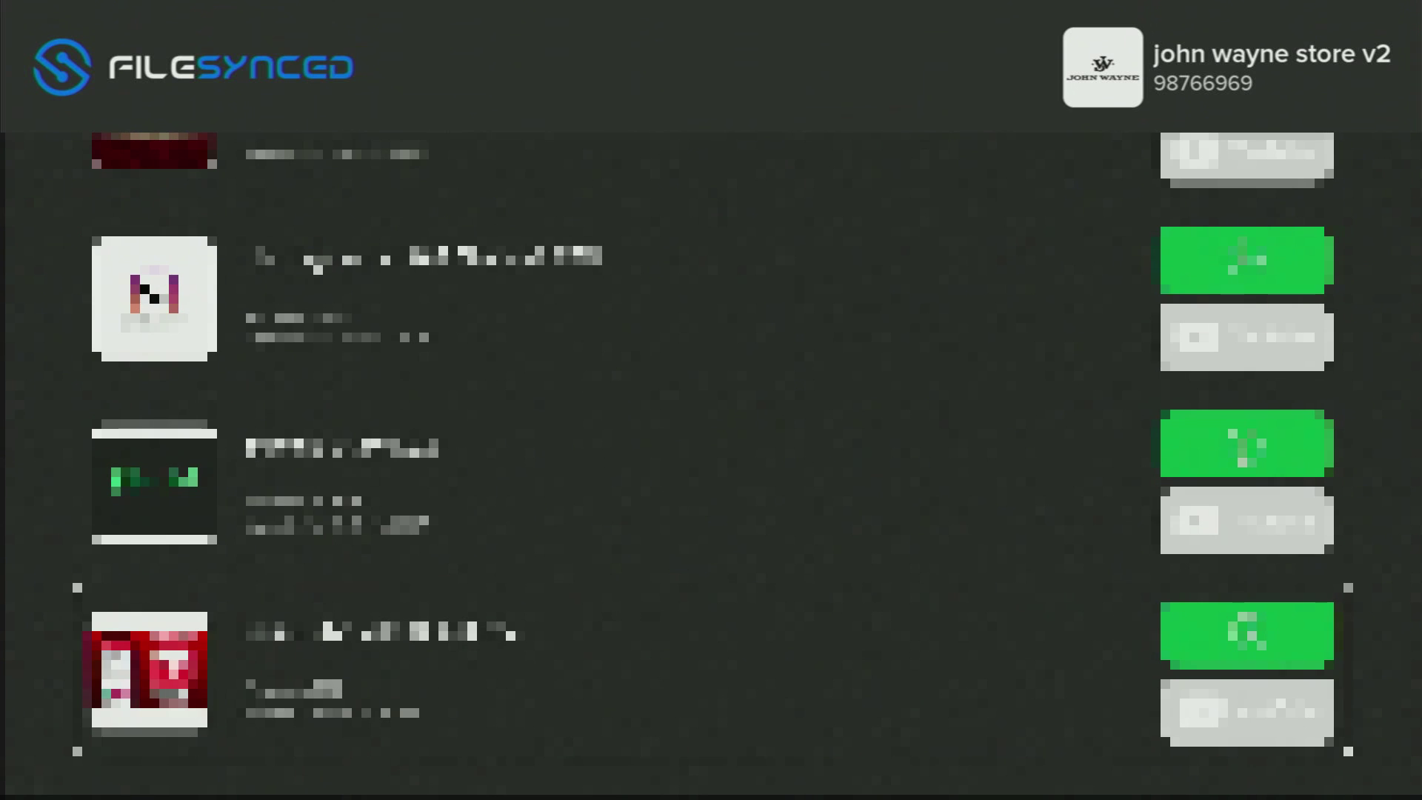
key(Down)
key(Down)
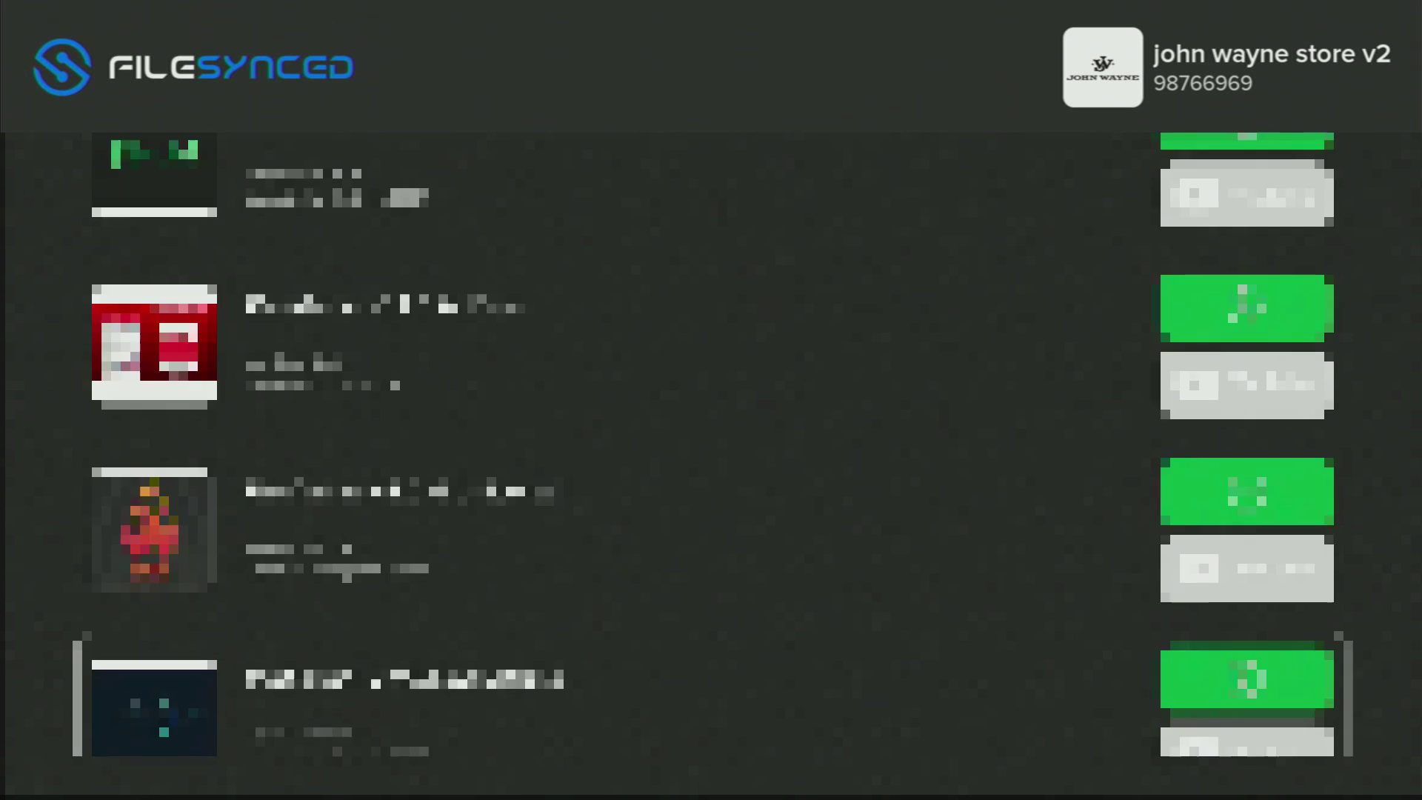
key(Down)
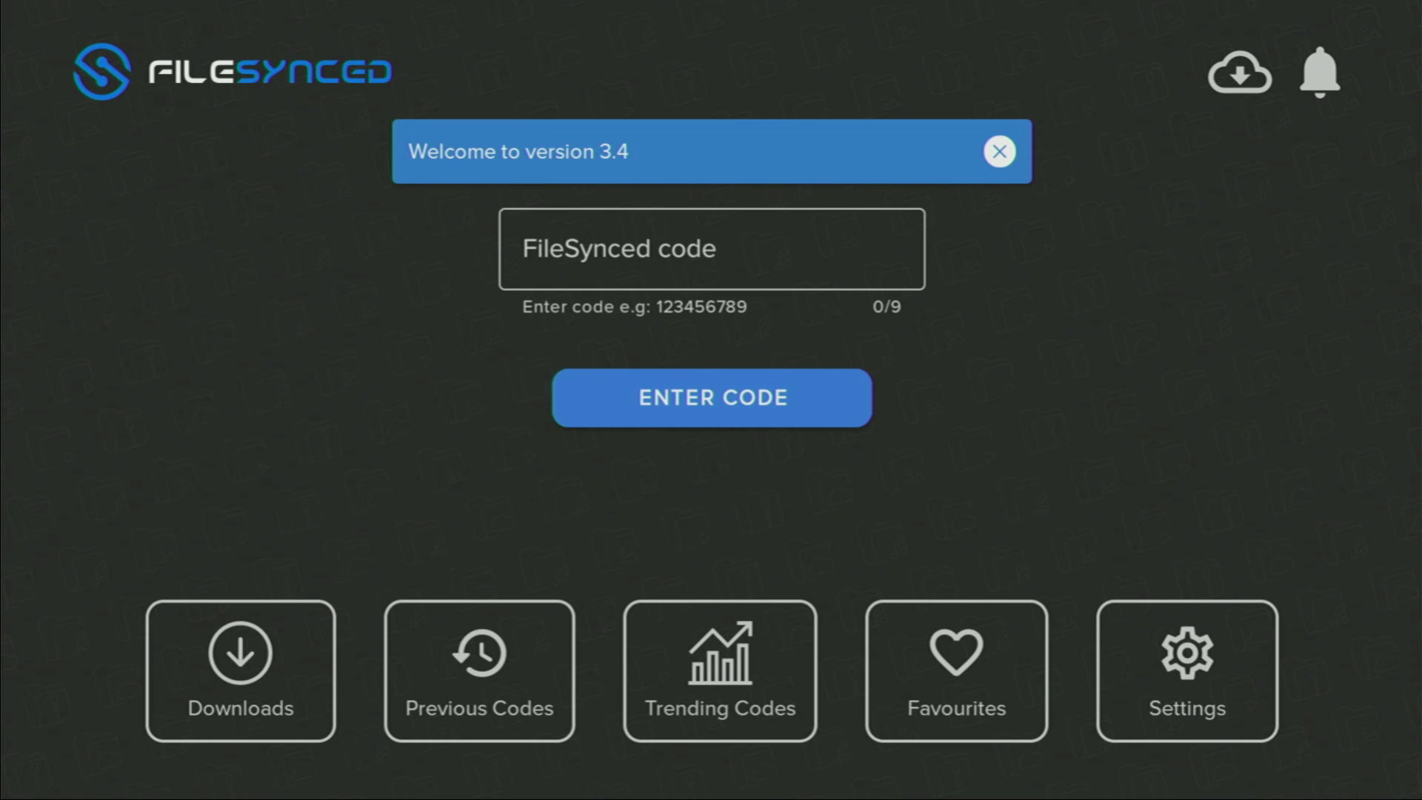
Step: Enter 88888888 on the FileSynced keypad and choose Next
key(Return)
key(Left)
key(Left)
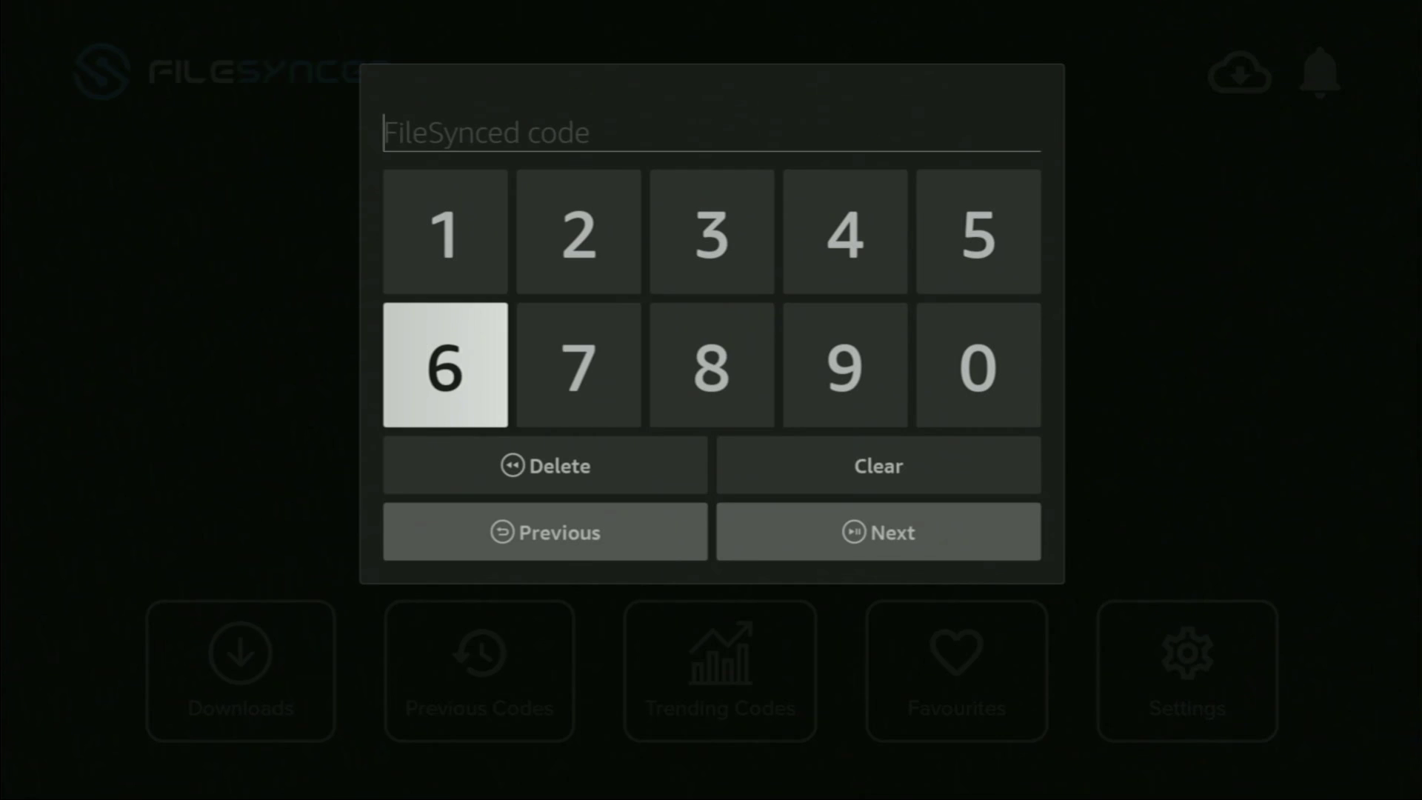
key(Right)
key(Right)
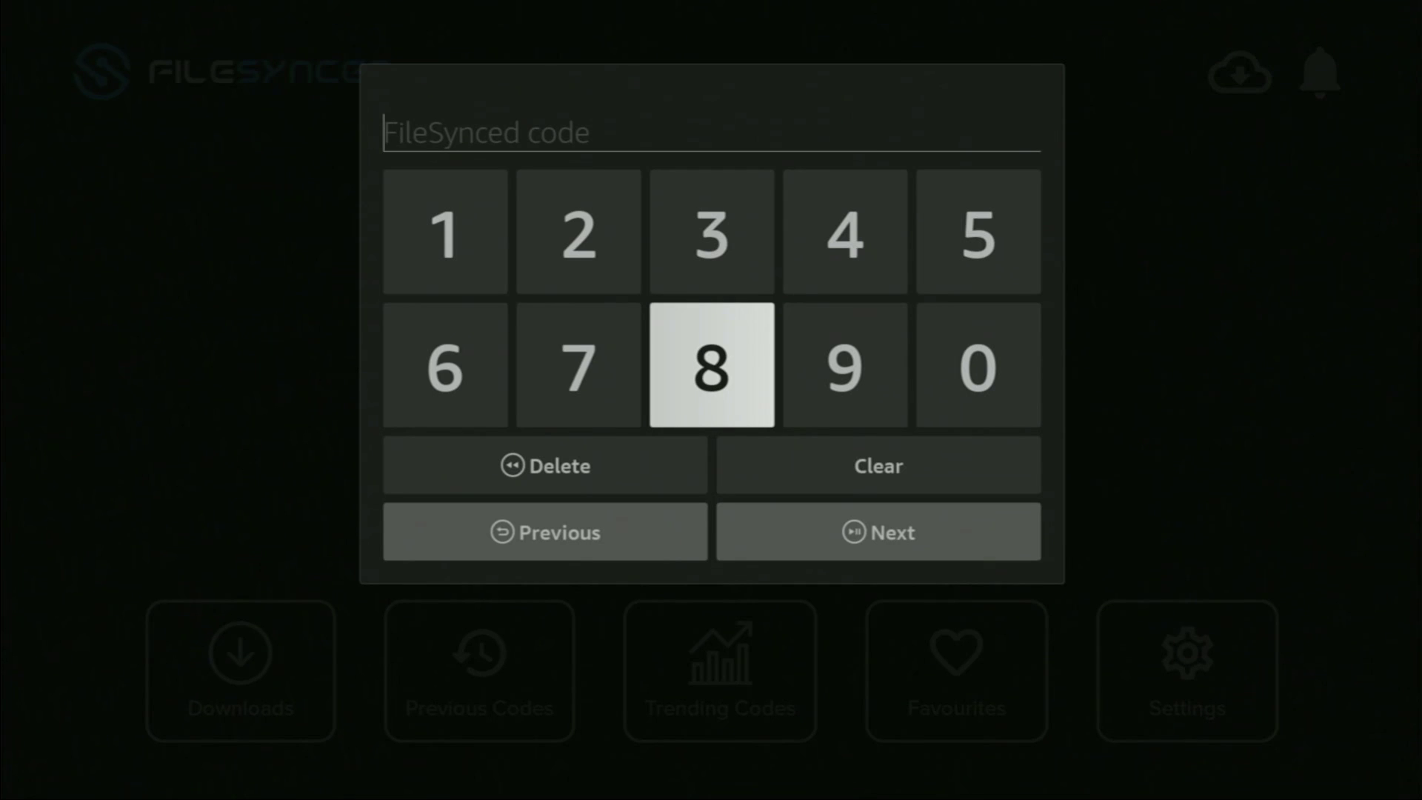
key(Return)
key(Return)
key(Return)
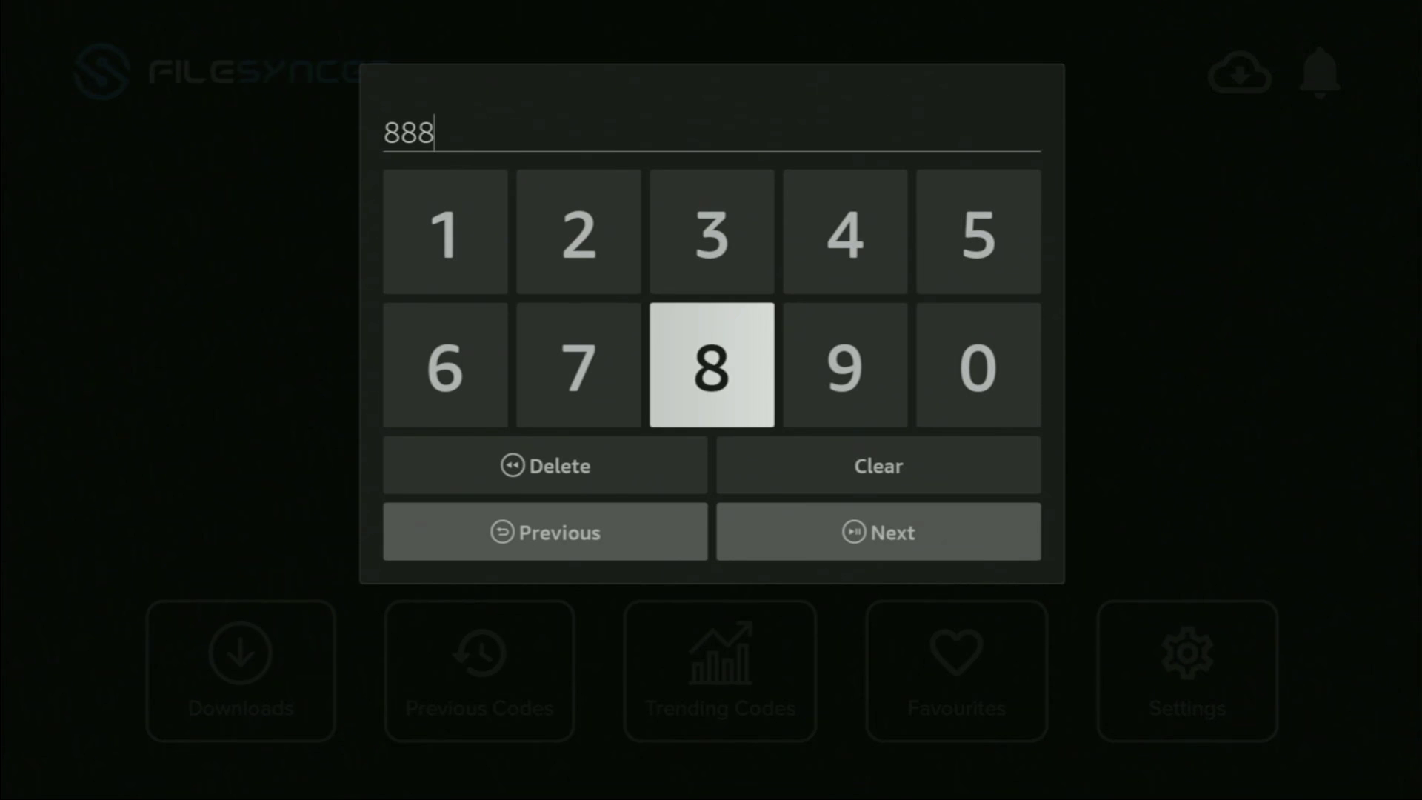
key(Return)
key(Return)
key(Return)
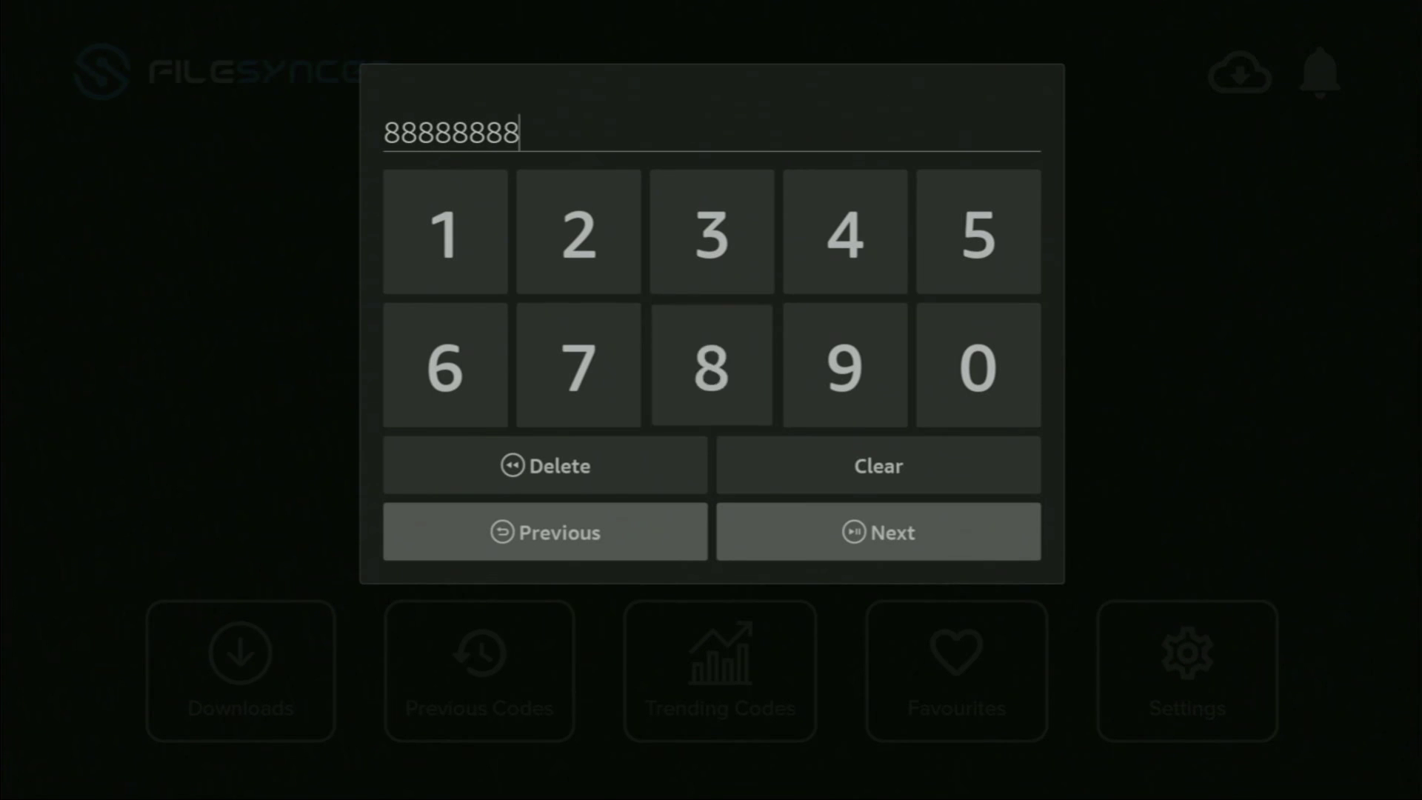
key(Down)
key(Down)
key(Right)
key(Return)
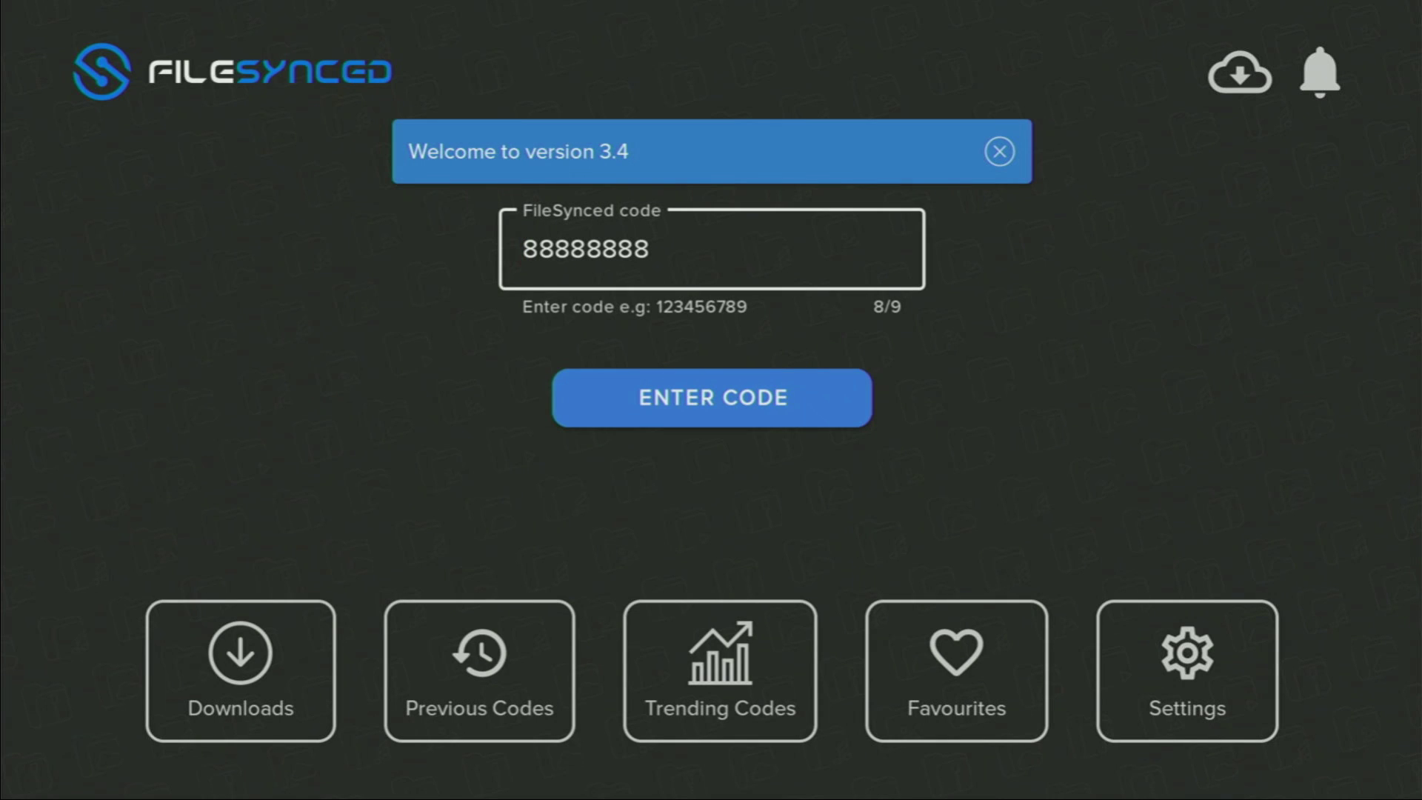
Step: Submit code 88888888 and scroll down the DreamLocator app list
key(Down)
key(Return)
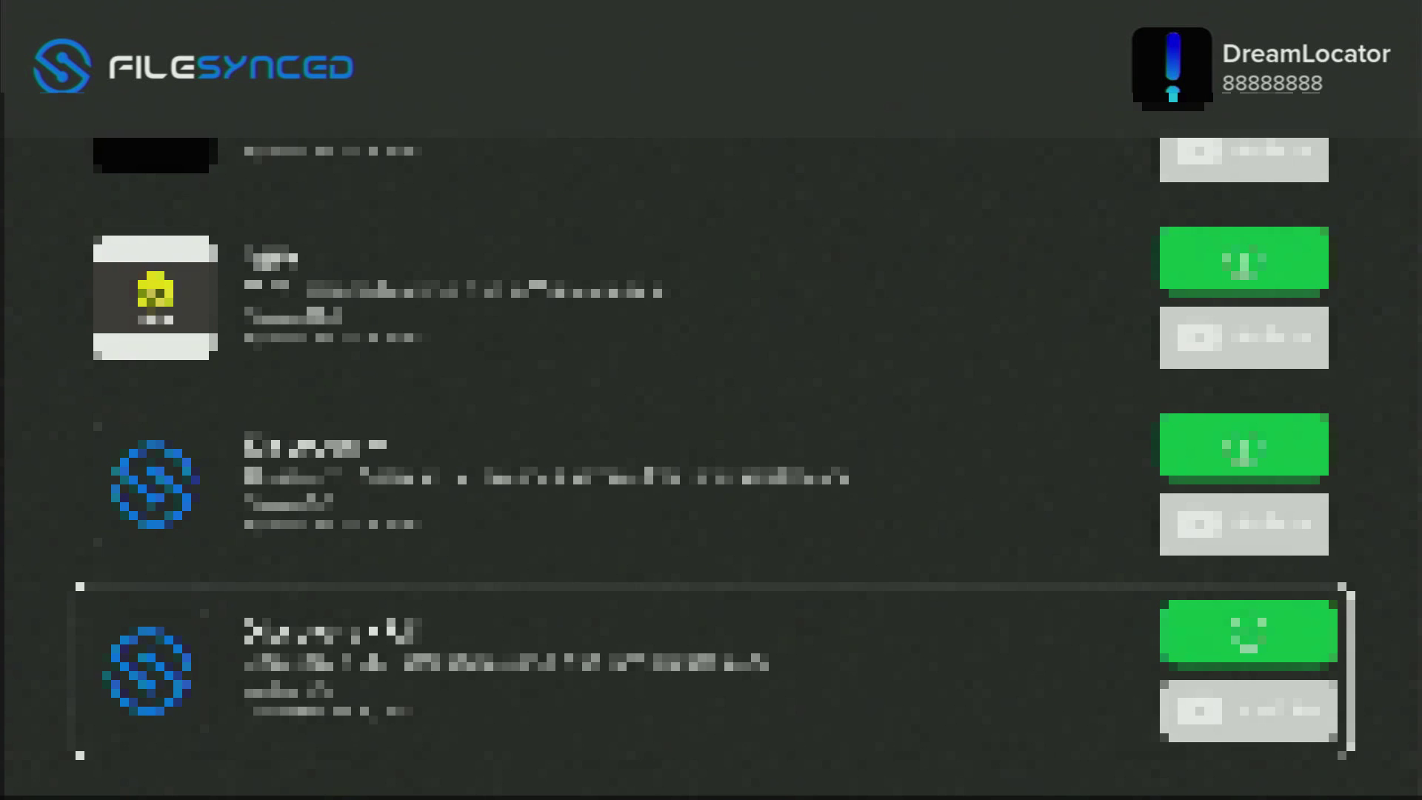
key(Down)
key(Down)
key(Down)
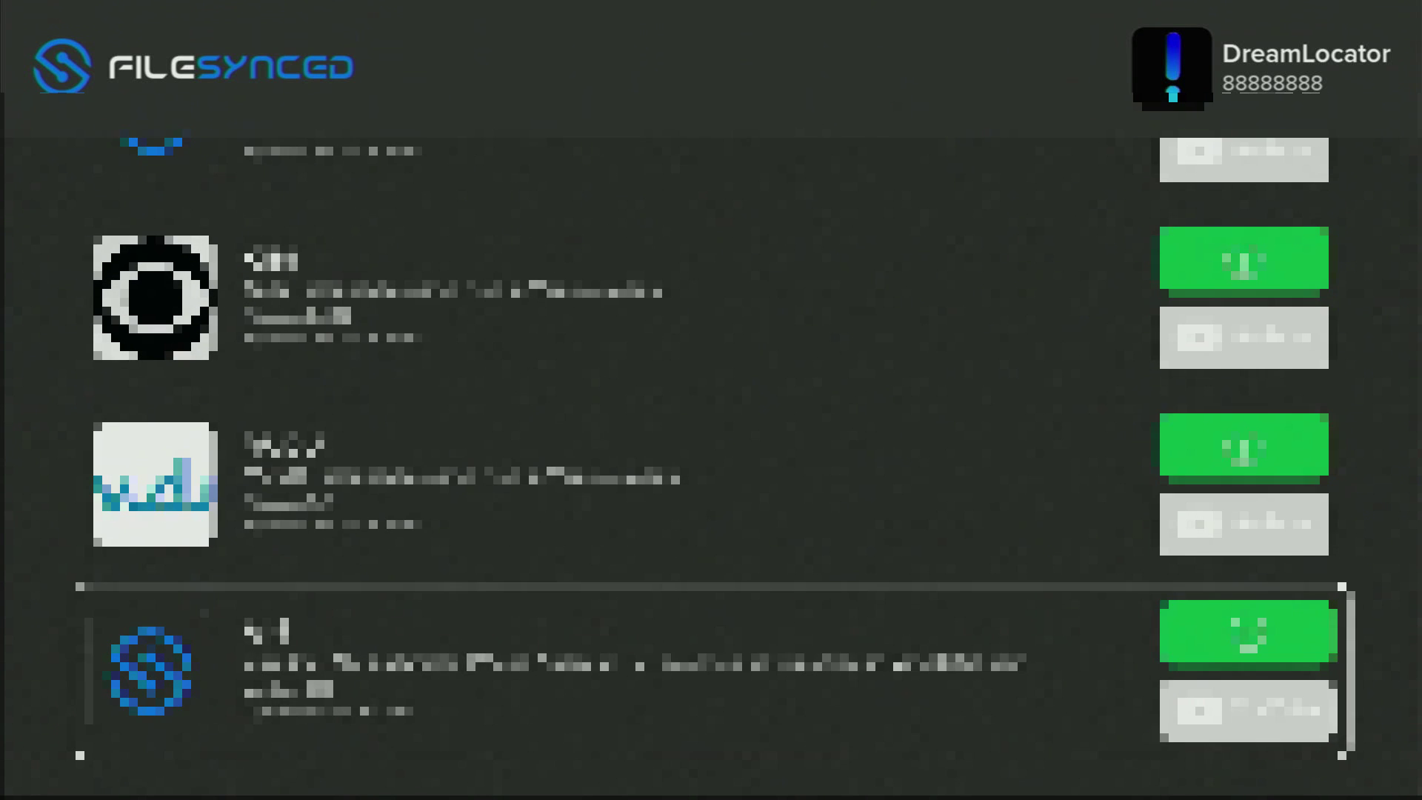
key(Down)
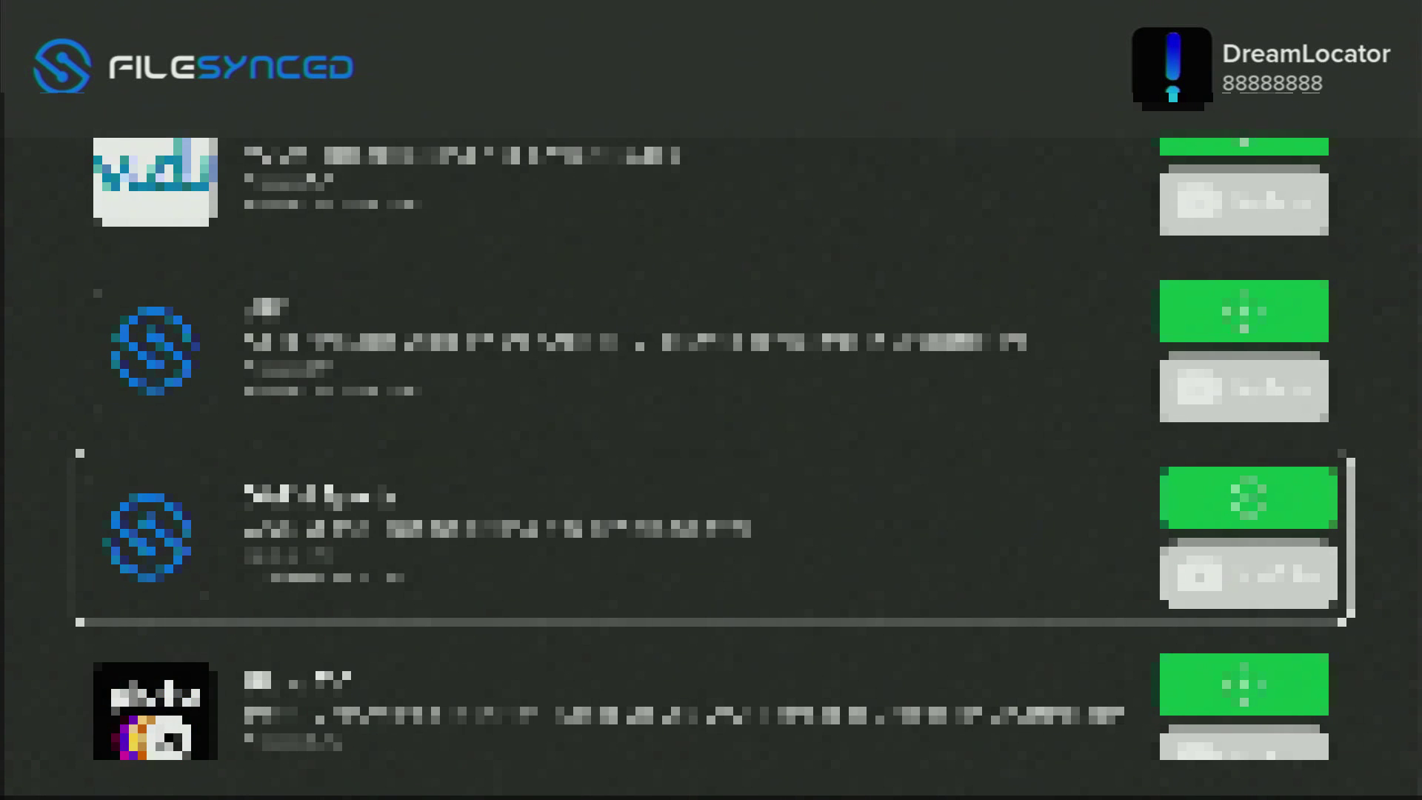
key(Down)
key(Down)
key(Down)
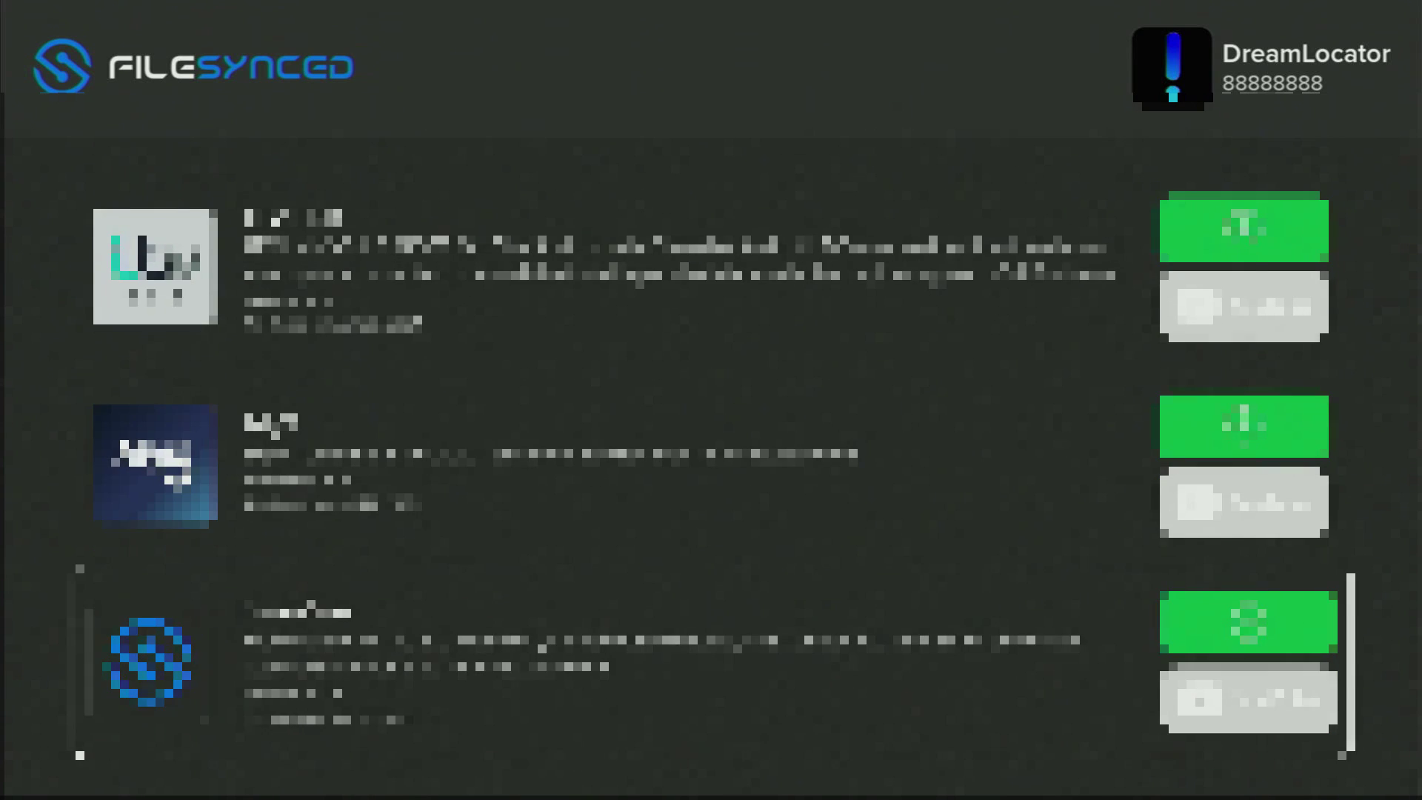
key(Down)
key(Down)
key(Down)
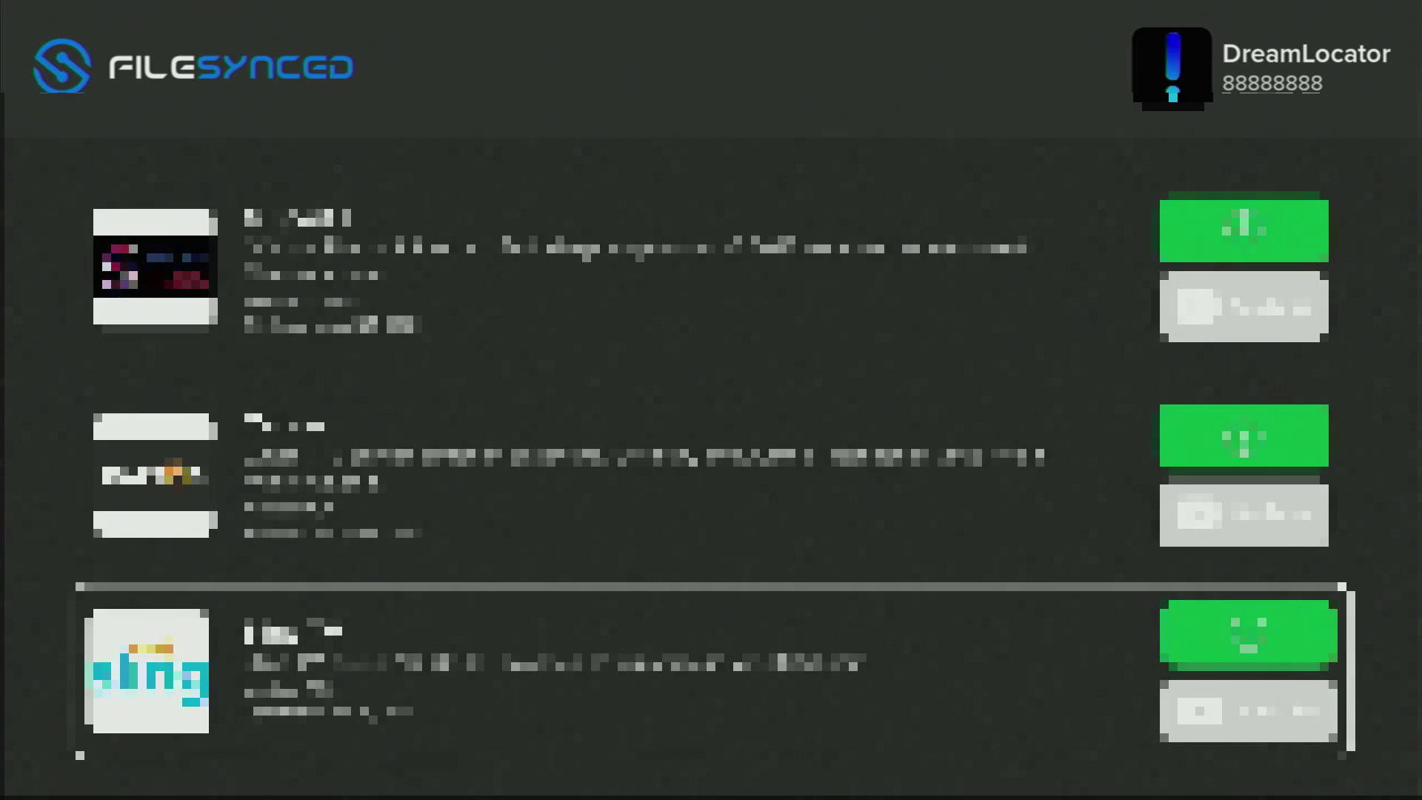
key(Down)
key(Down)
key(Down)
key(Down)
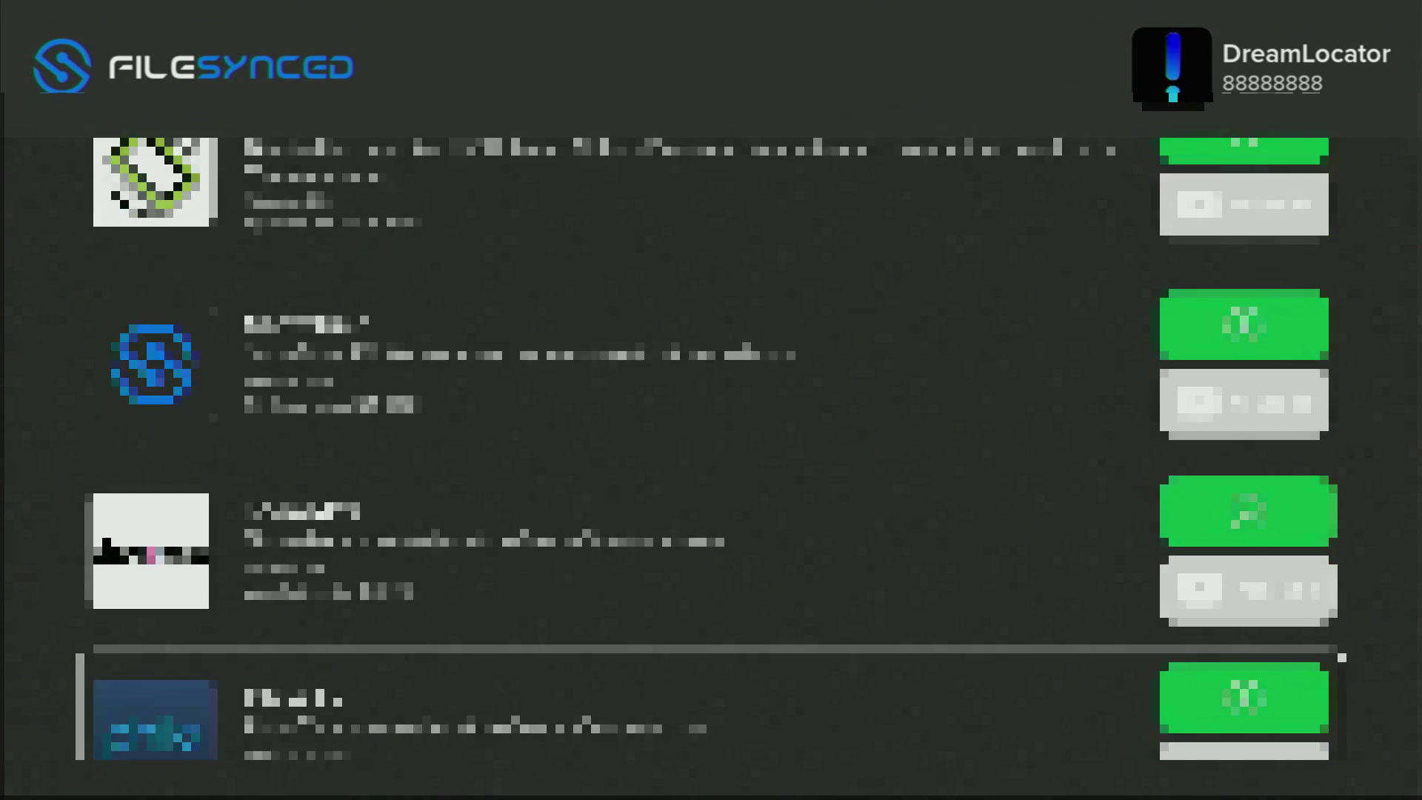
key(Down)
key(Down)
key(Down)
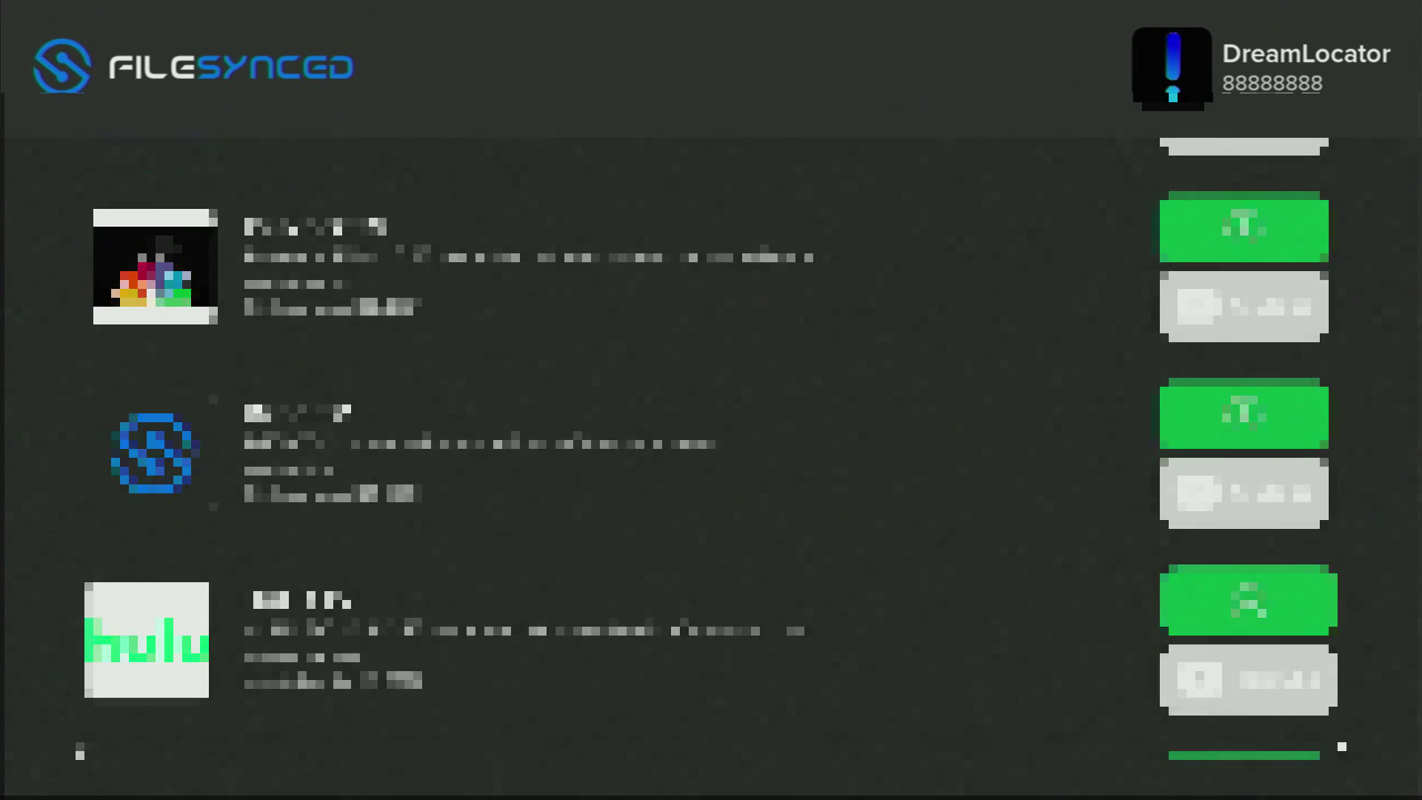
key(Down)
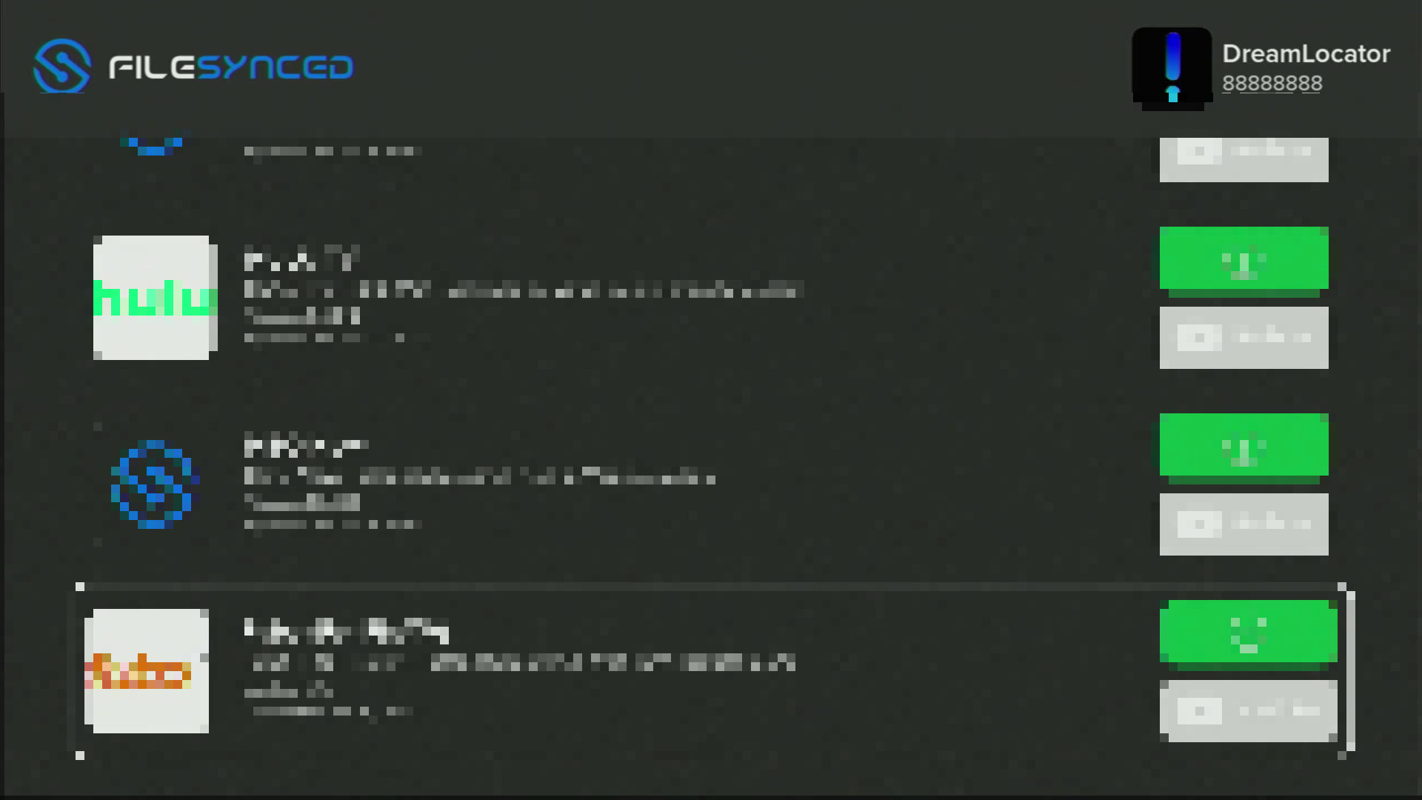
Step: Scroll back up the DreamLocator list and return to code entry
key(Up)
key(Up)
key(Up)
key(Up)
key(Up)
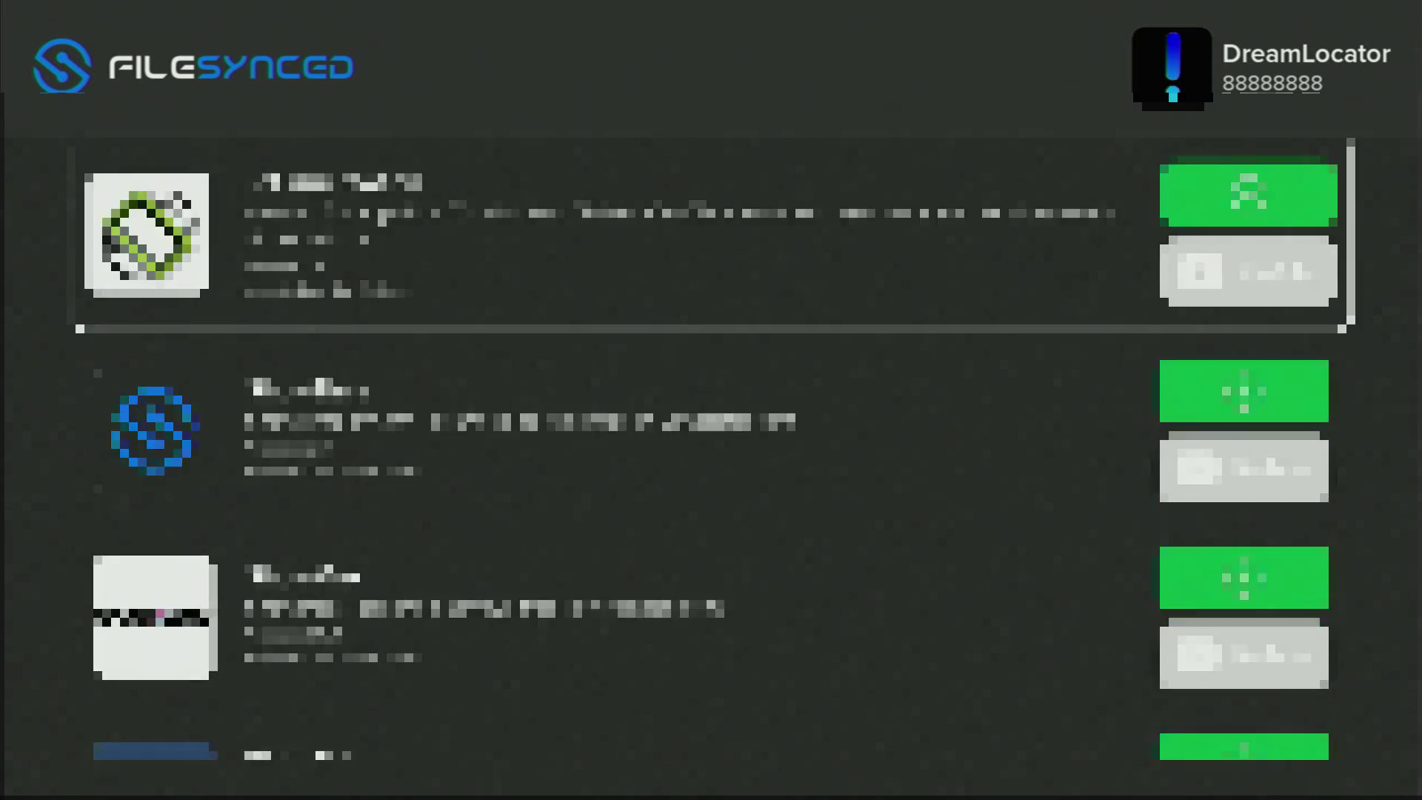
key(Up)
key(Up)
key(Up)
key(Up)
key(Up)
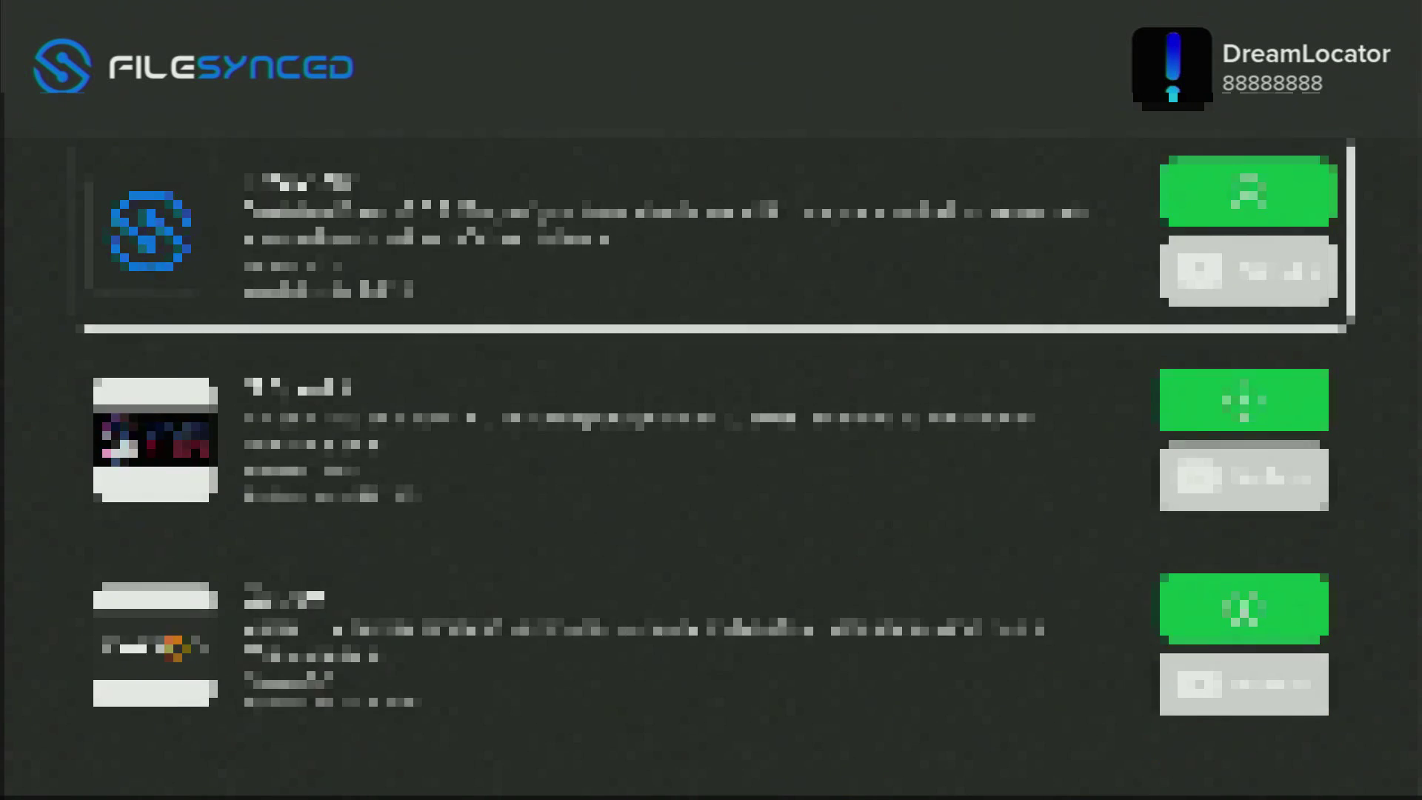
key(Up)
key(Up)
key(Up)
key(Up)
key(Up)
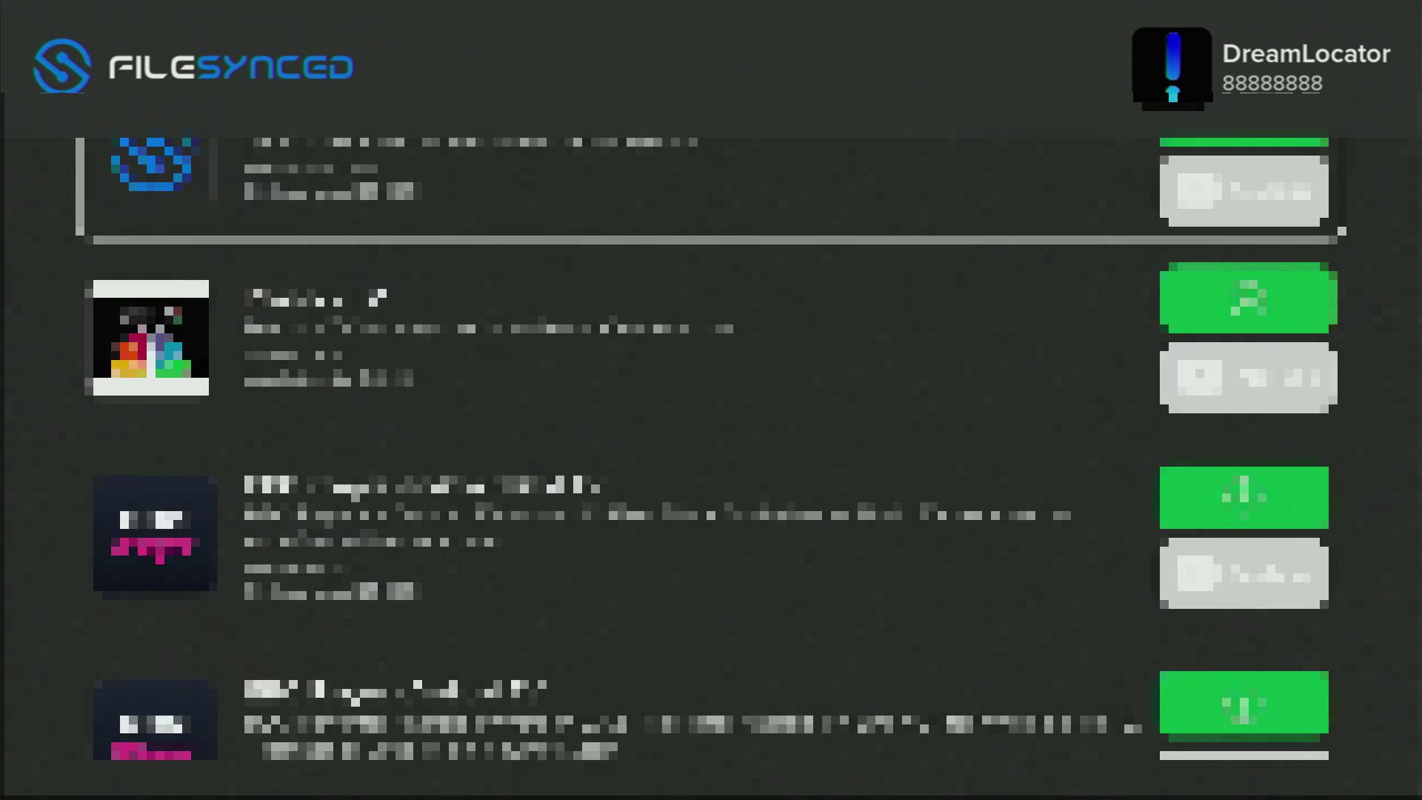
key(Up)
key(Up)
key(Up)
key(Up)
key(Up)
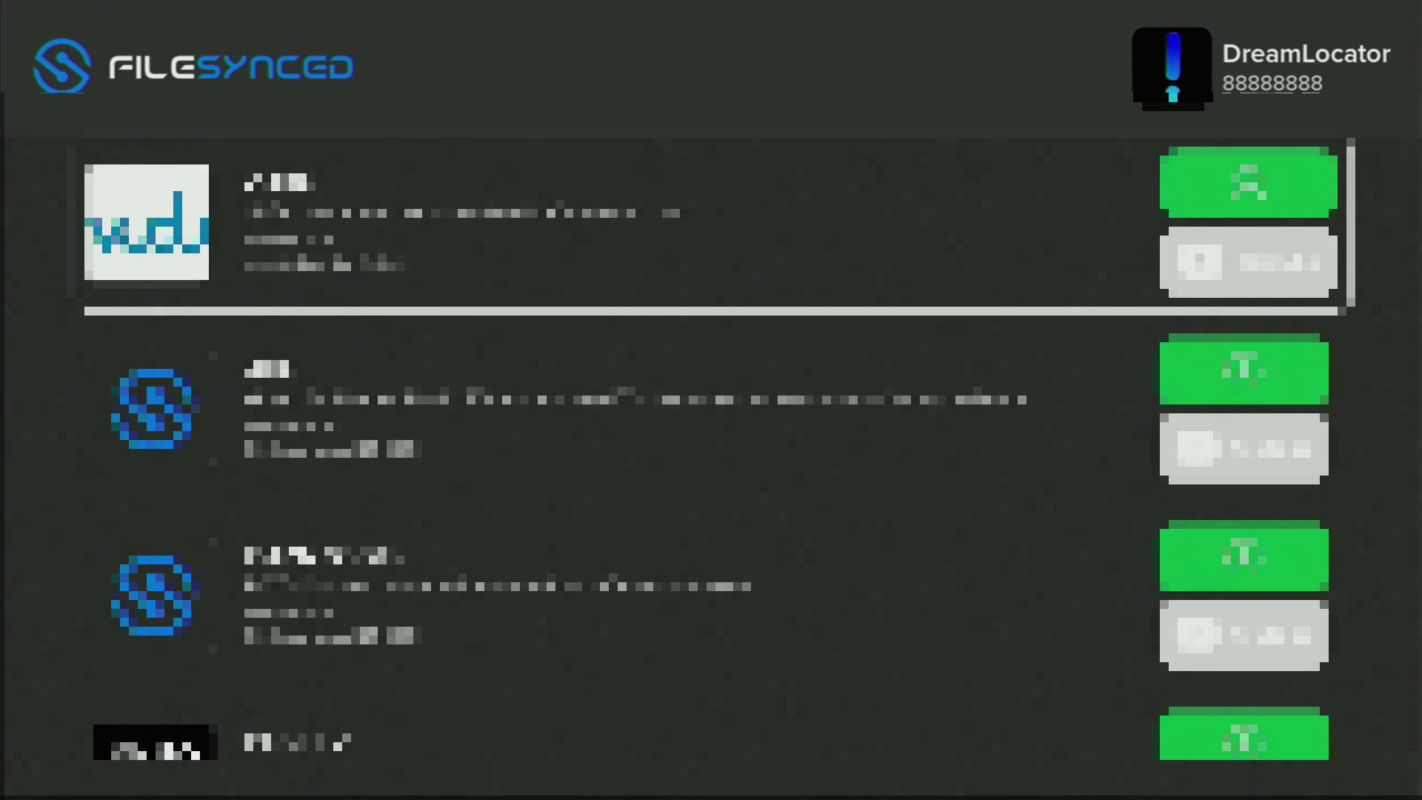
key(Escape)
Step: Clear the old code 88888888 and enter 1 as the first digit
key(Down)
key(Down)
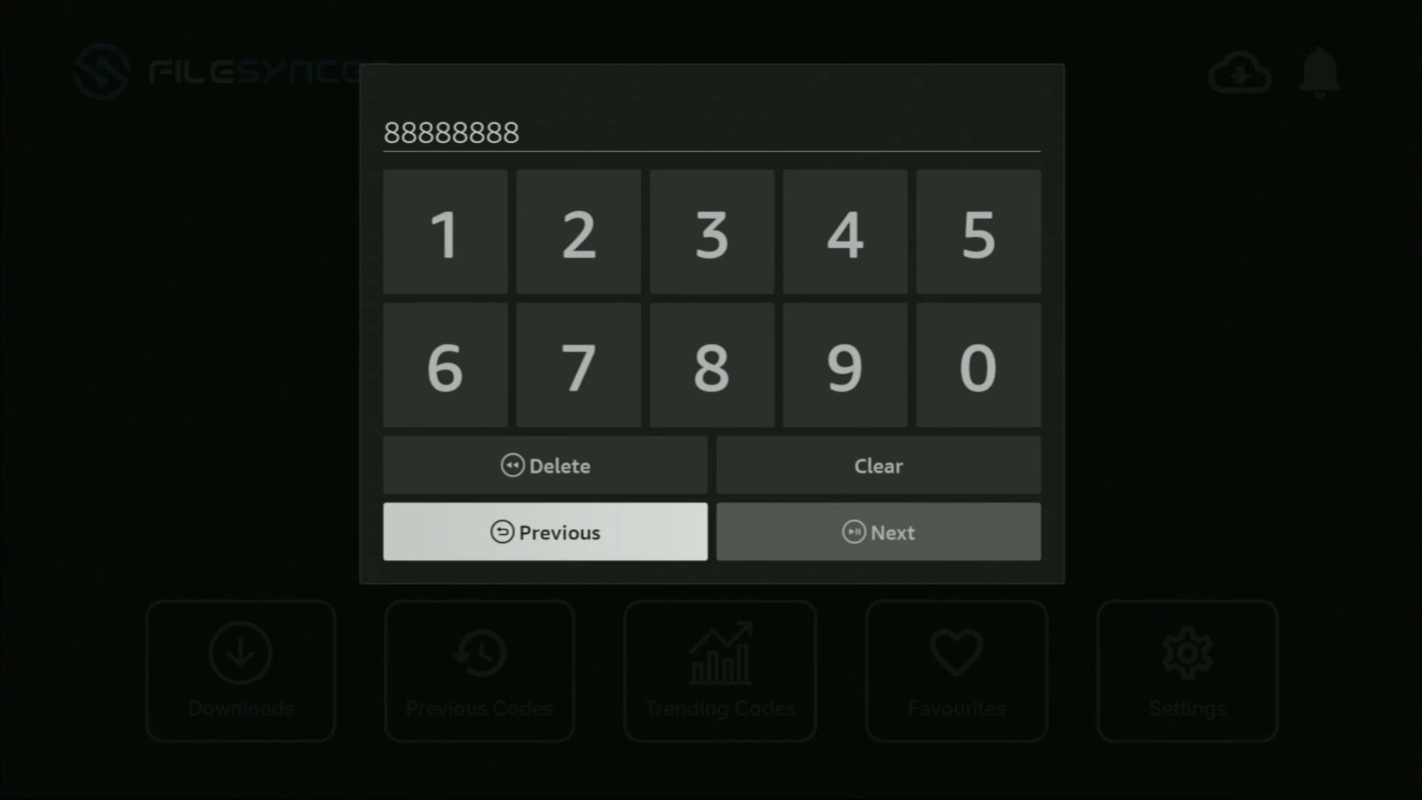
key(Up)
key(Right)
key(Return)
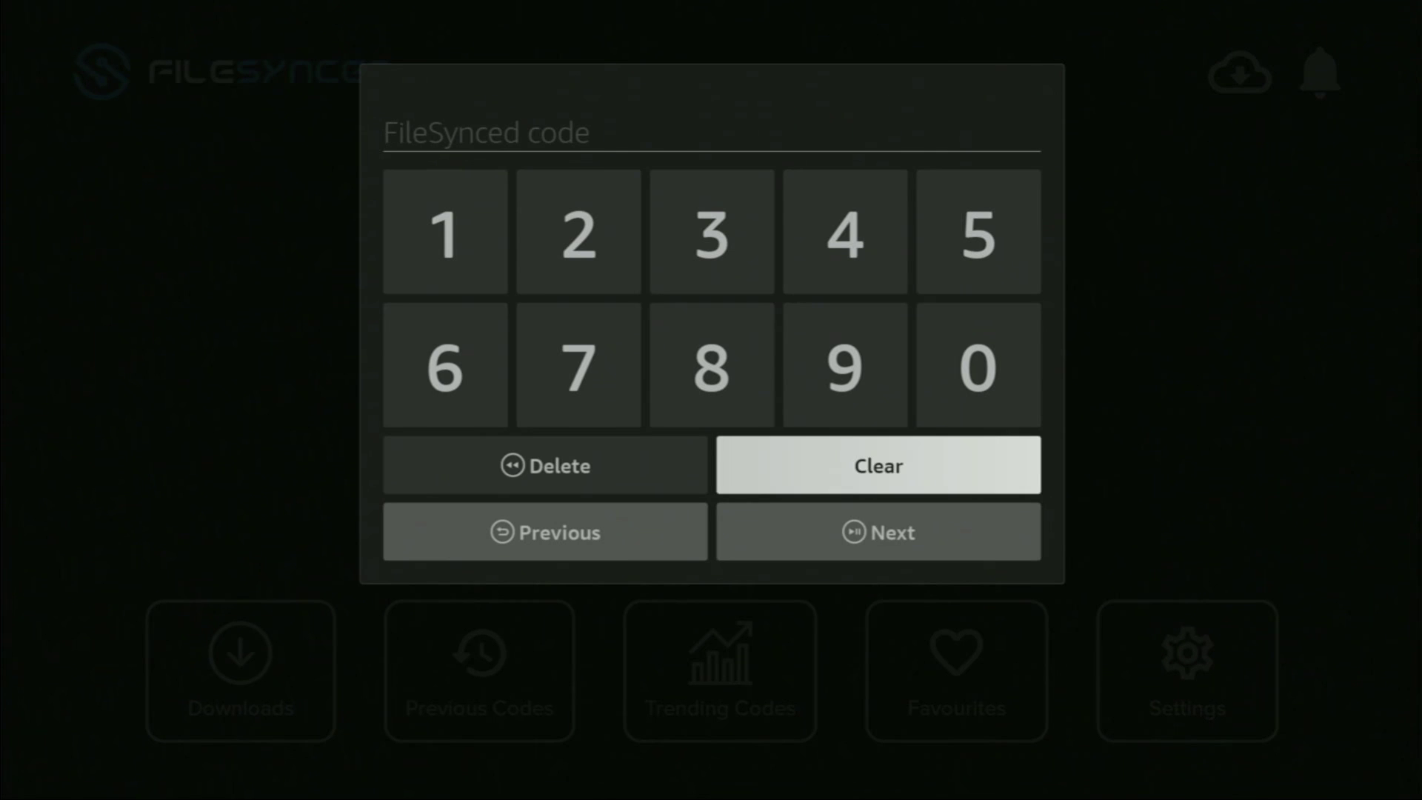
key(Left)
key(Up)
key(Up)
key(Left)
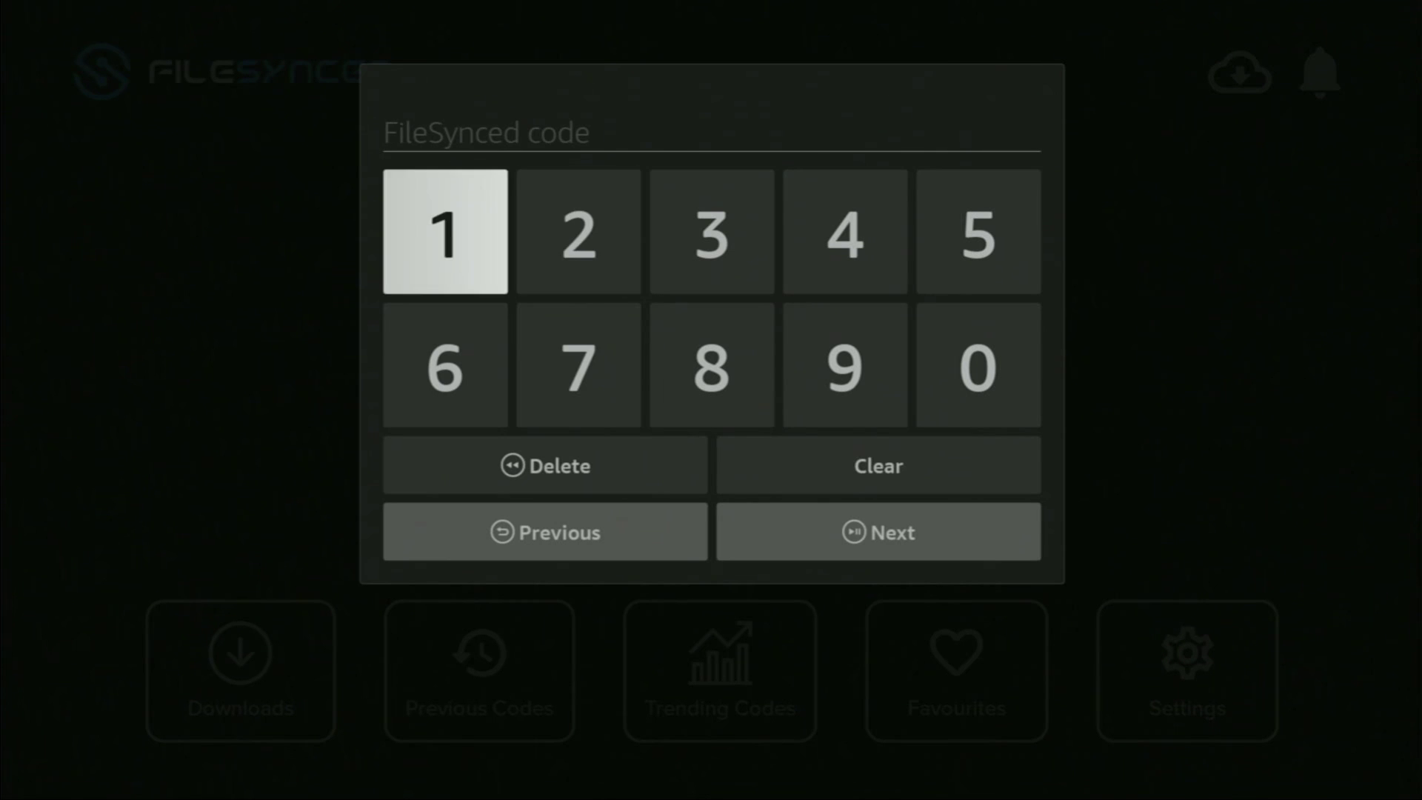
key(Return)
Step: Finish the code as 10000013 and choose Next
key(Down)
key(Right)
key(Right)
key(Right)
key(Right)
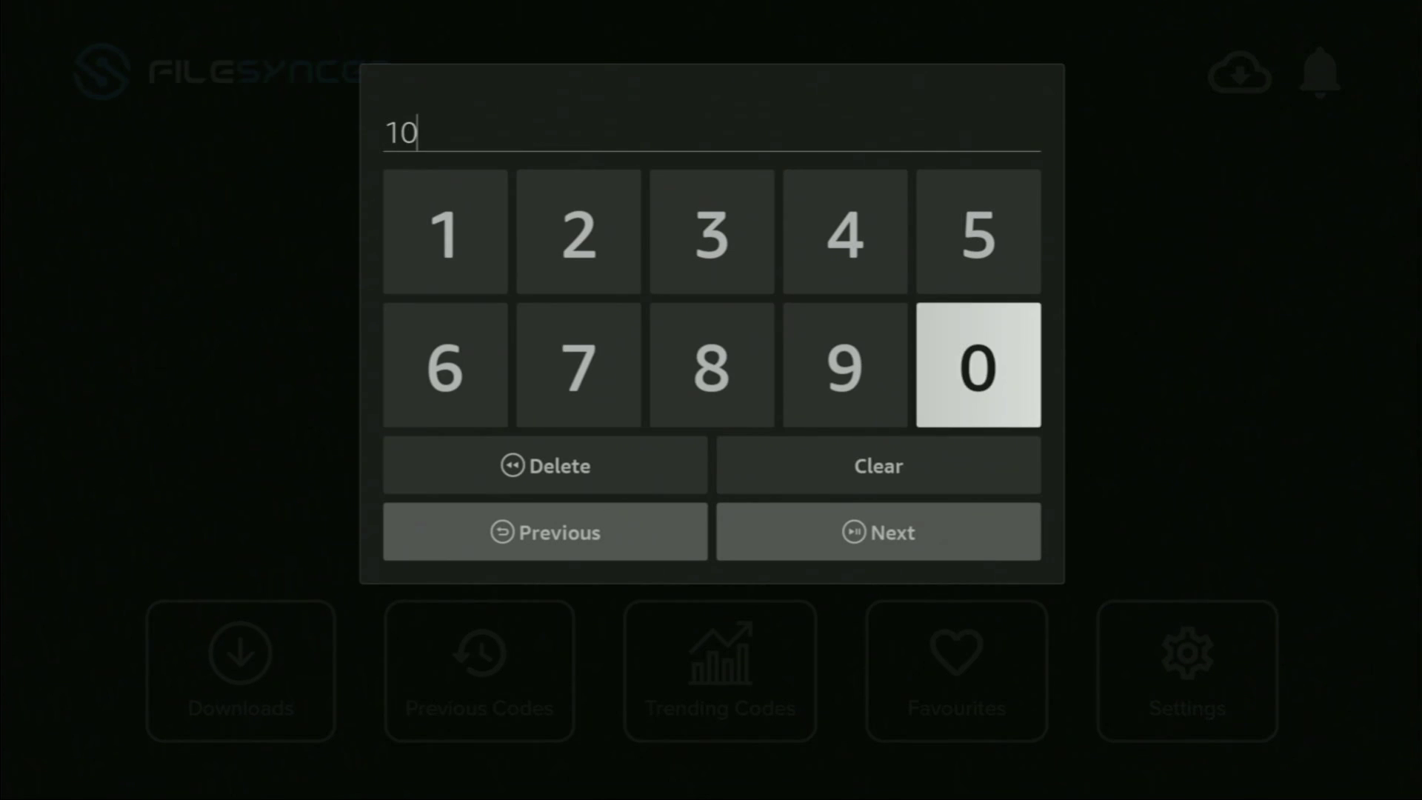
key(Return)
key(Return)
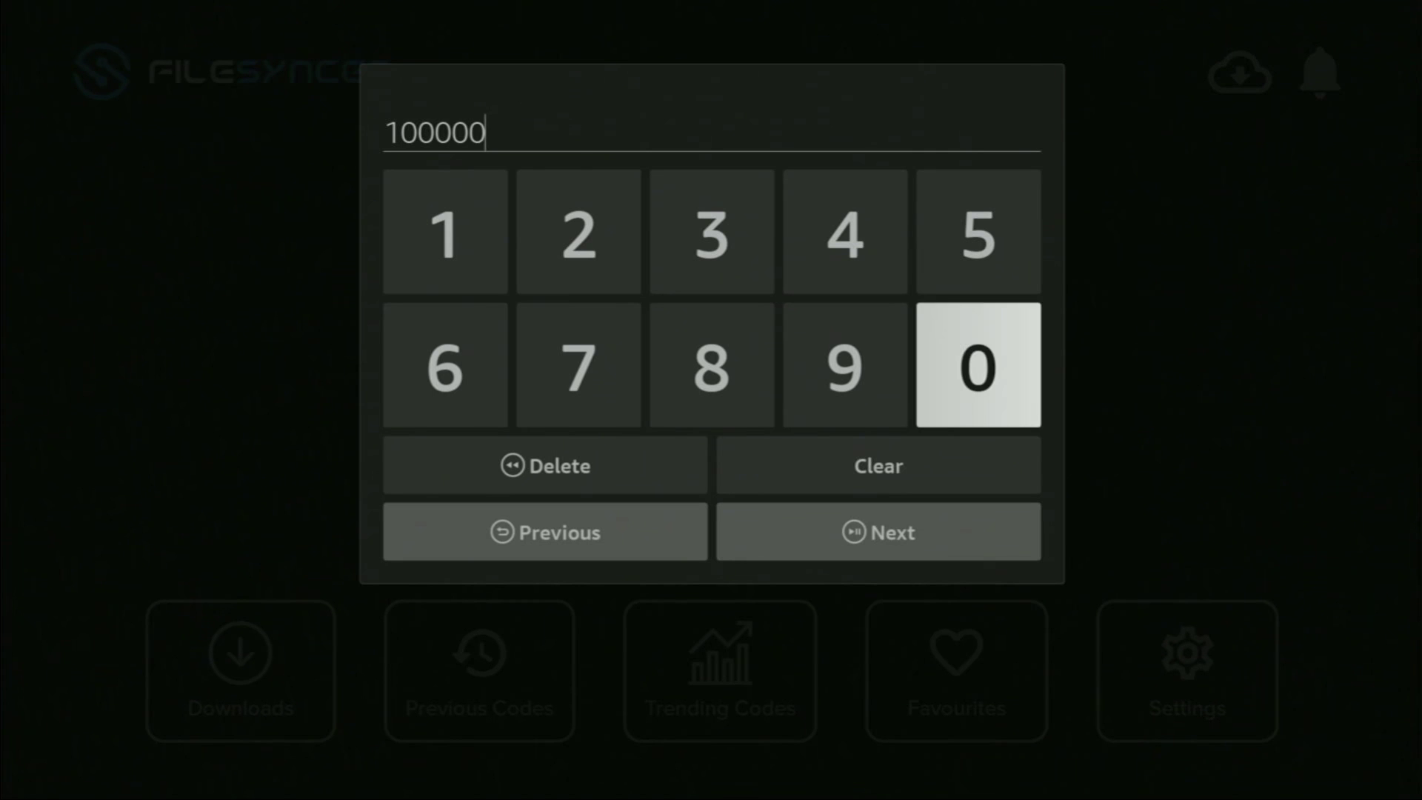
key(Up)
key(Left)
key(Left)
key(Left)
key(Left)
key(Return)
key(Right)
key(Right)
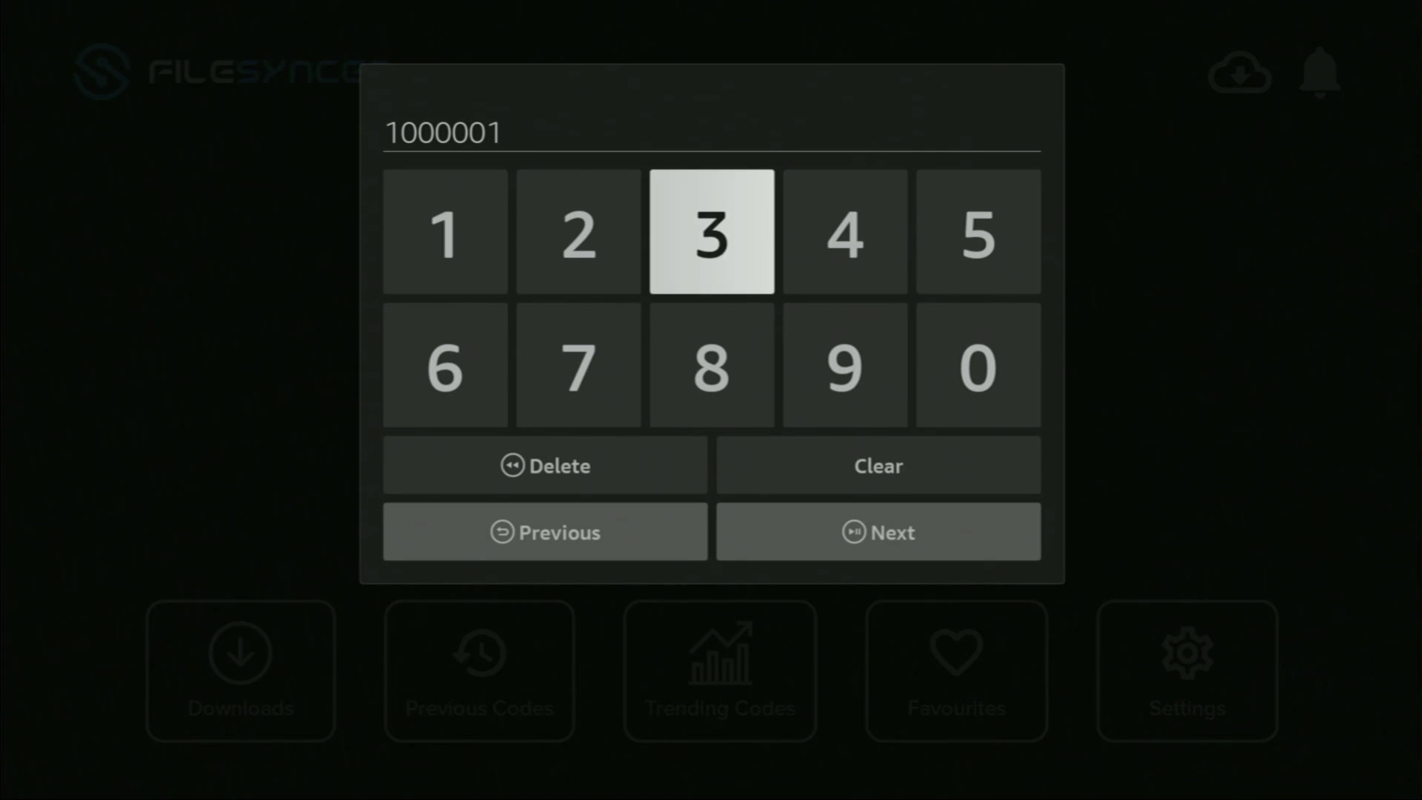
key(Return)
key(Down)
key(Down)
key(Down)
Step: Submit code 10000013 to load the DaBs Tv and Movie Options library
key(Right)
key(Return)
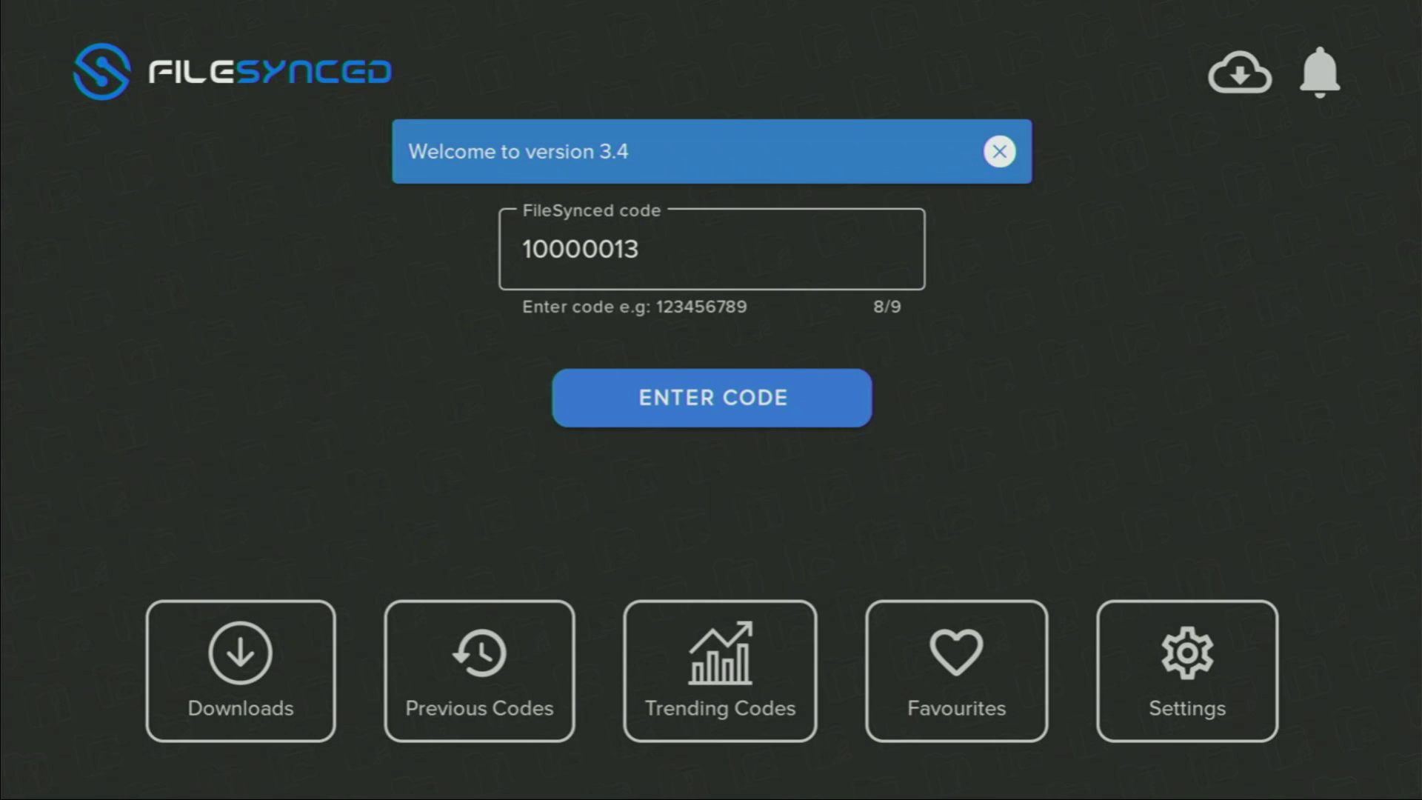